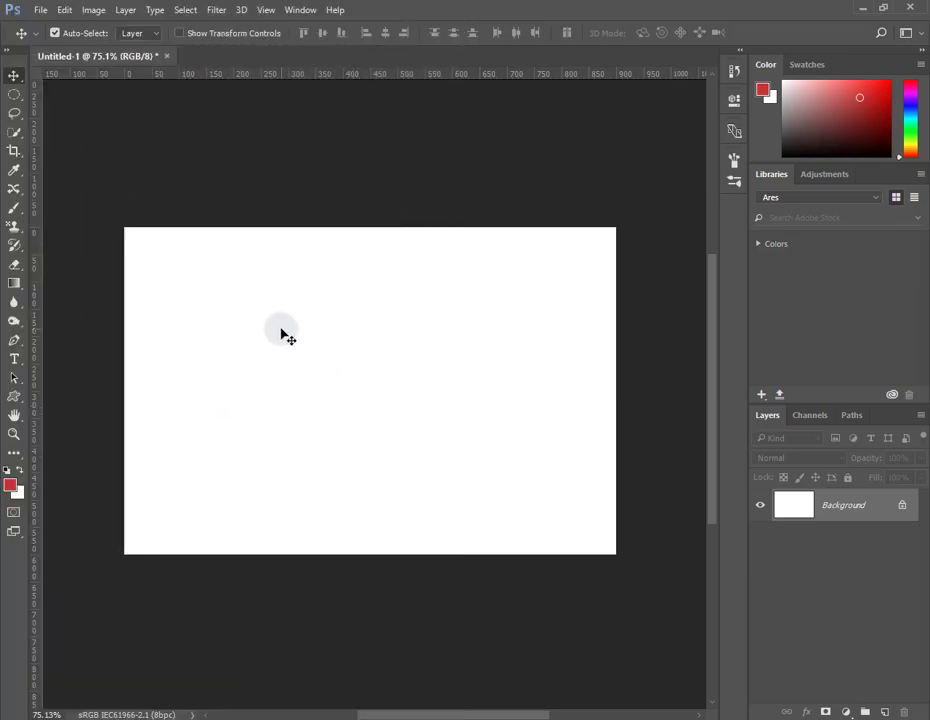
Select the Brush tool and show its flyout of brush variants.
left_click(16, 214)
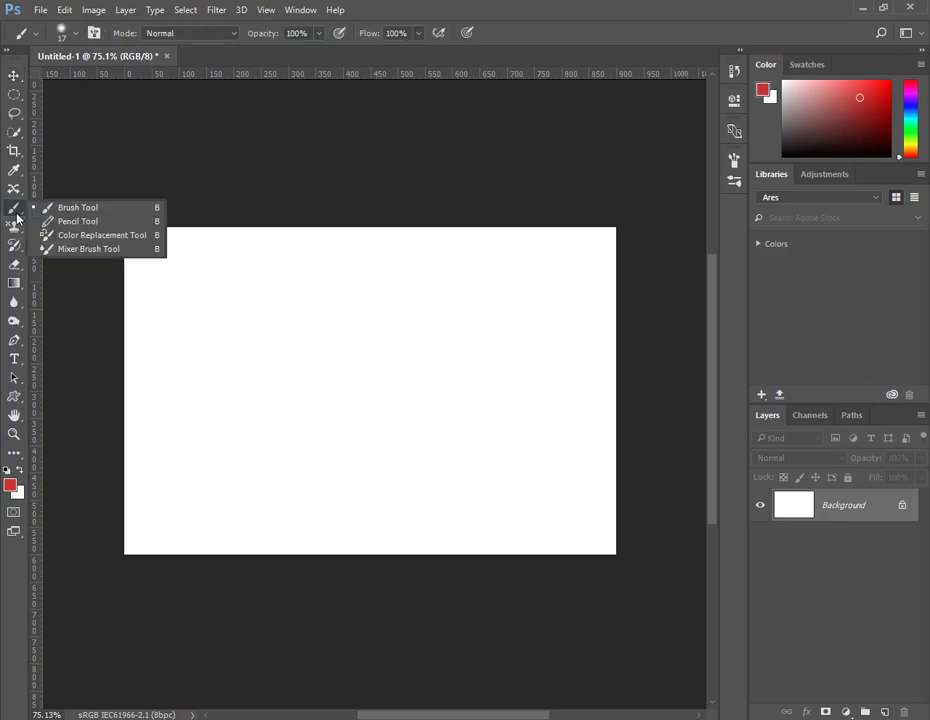
With the standard brush, paint a red wavy stroke and straight Z lines rising to a peak.
left_click(56, 212)
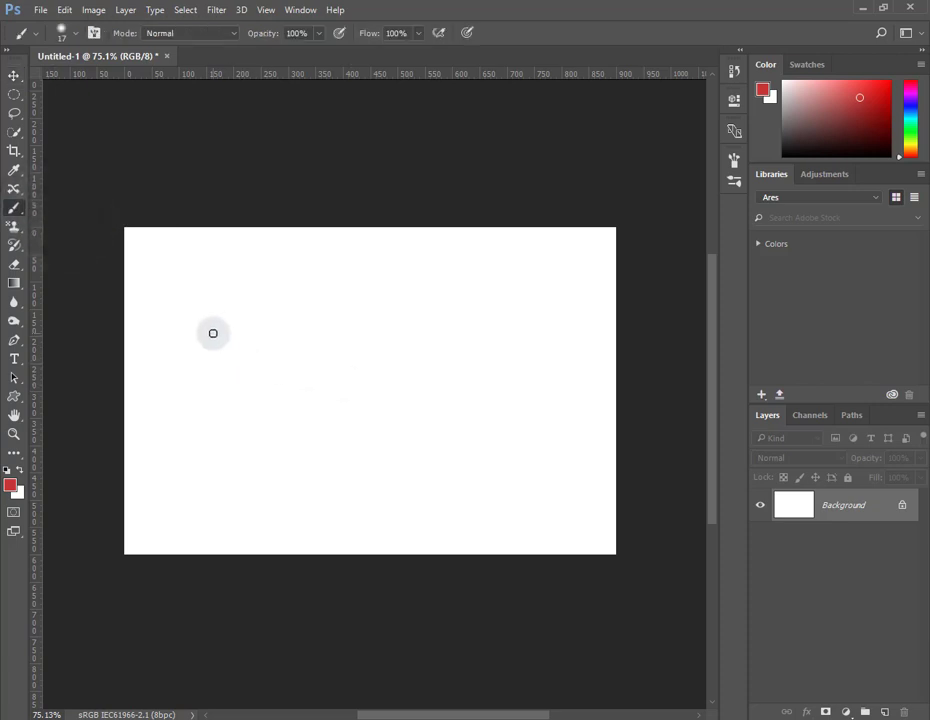
left_click_drag(213, 333, 366, 338)
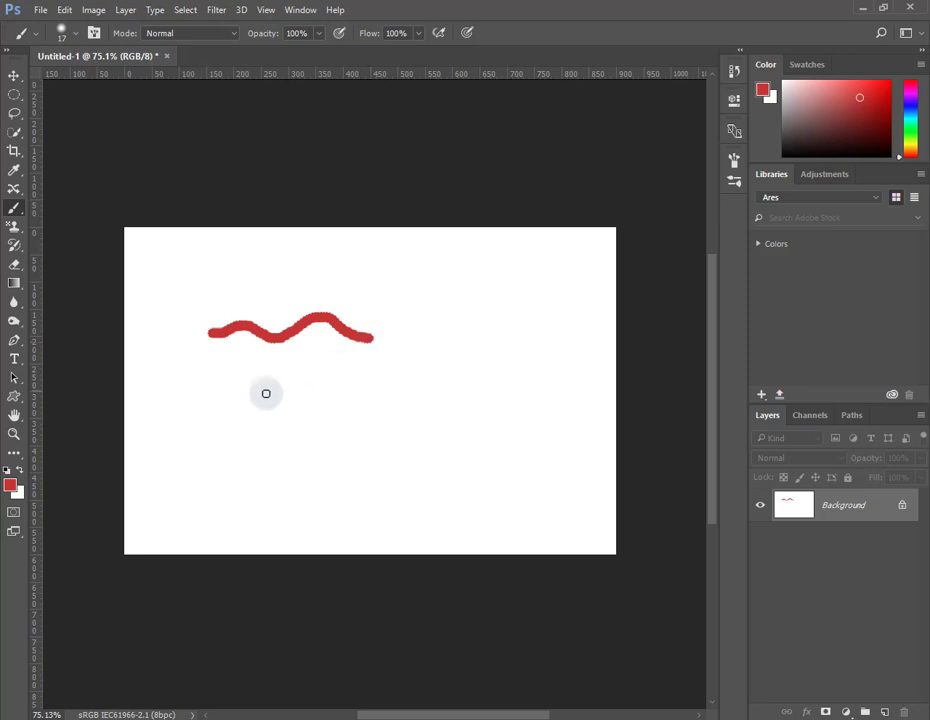
left_click_drag(231, 388, 464, 386)
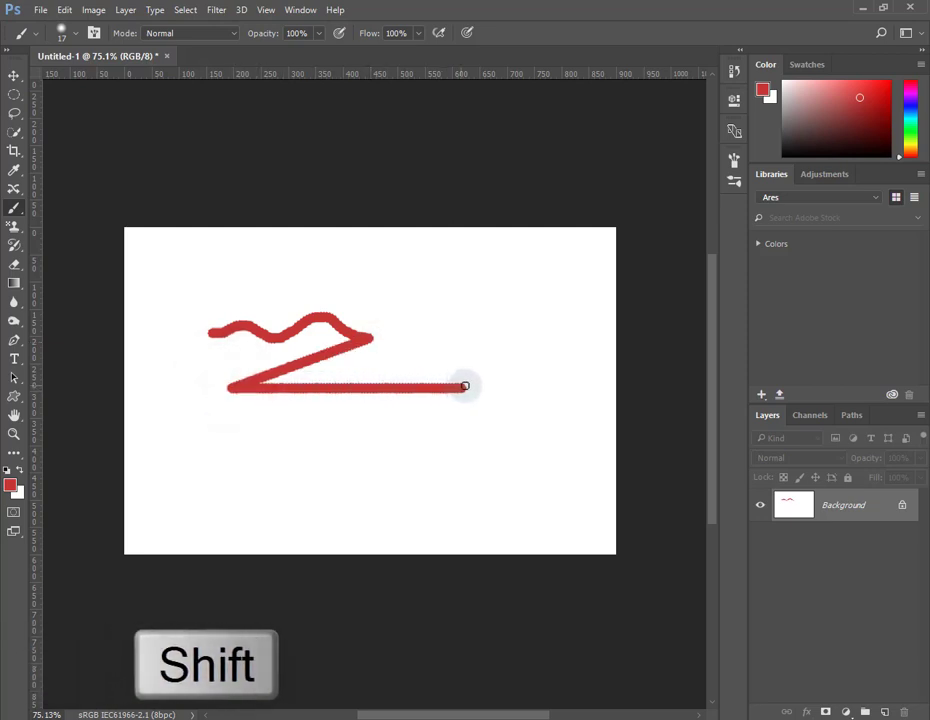
left_click(505, 310, "shift")
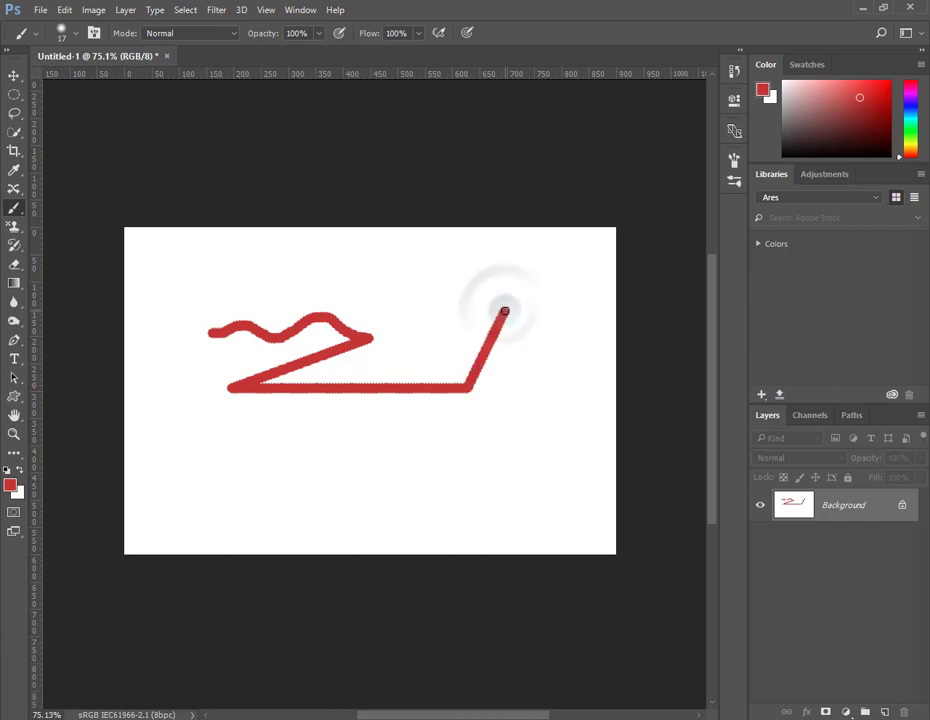
Continue the red outline with straight lines down and along the bottom, closing it with a freehand curve.
left_click(571, 388, "shift")
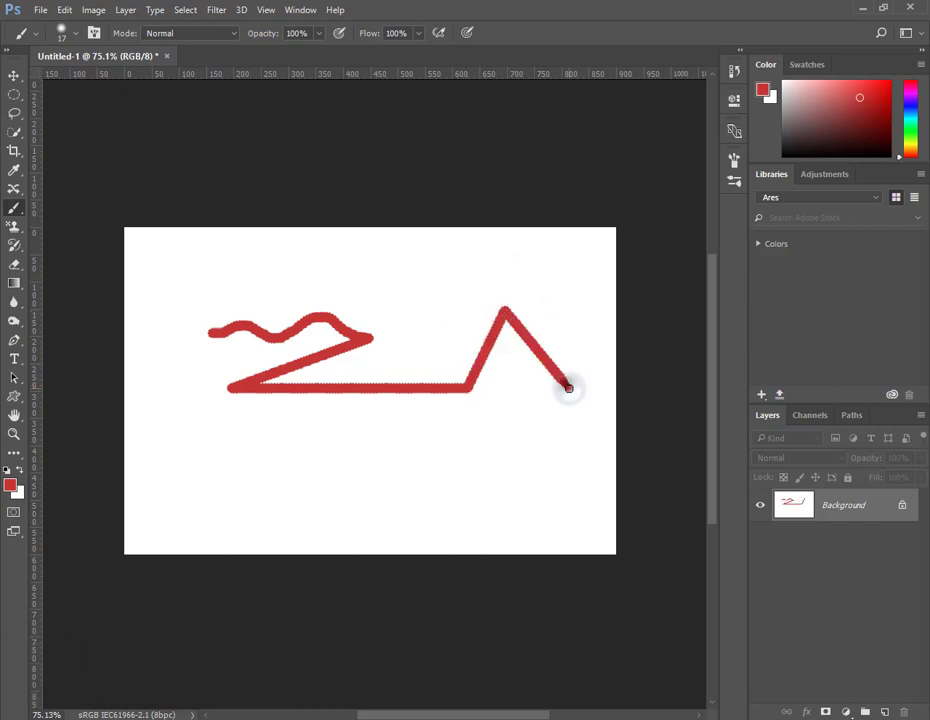
left_click(511, 487, "shift")
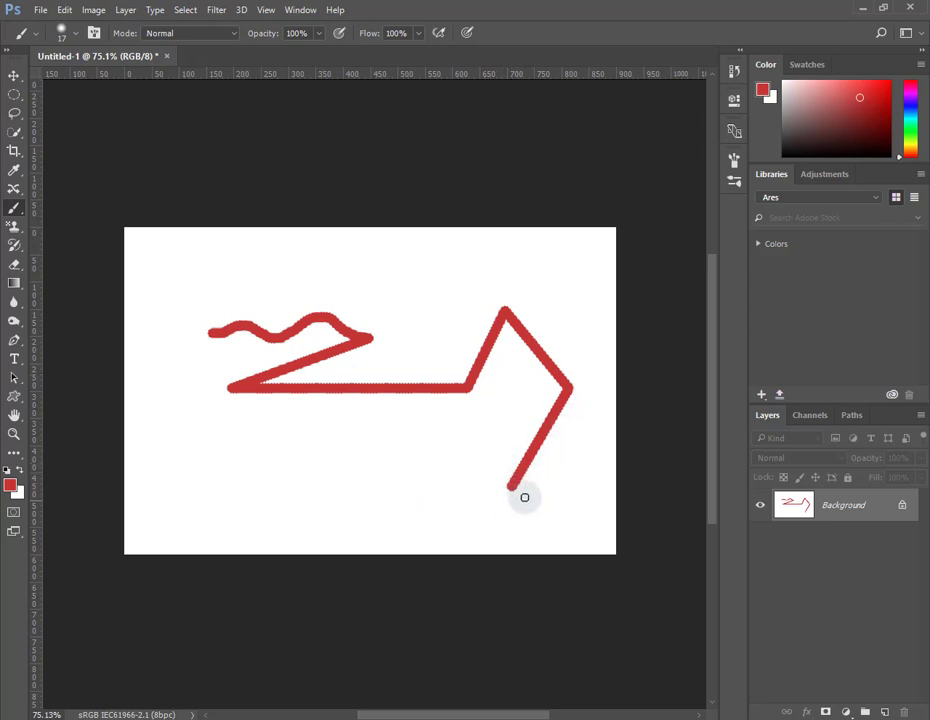
left_click(309, 484, "shift")
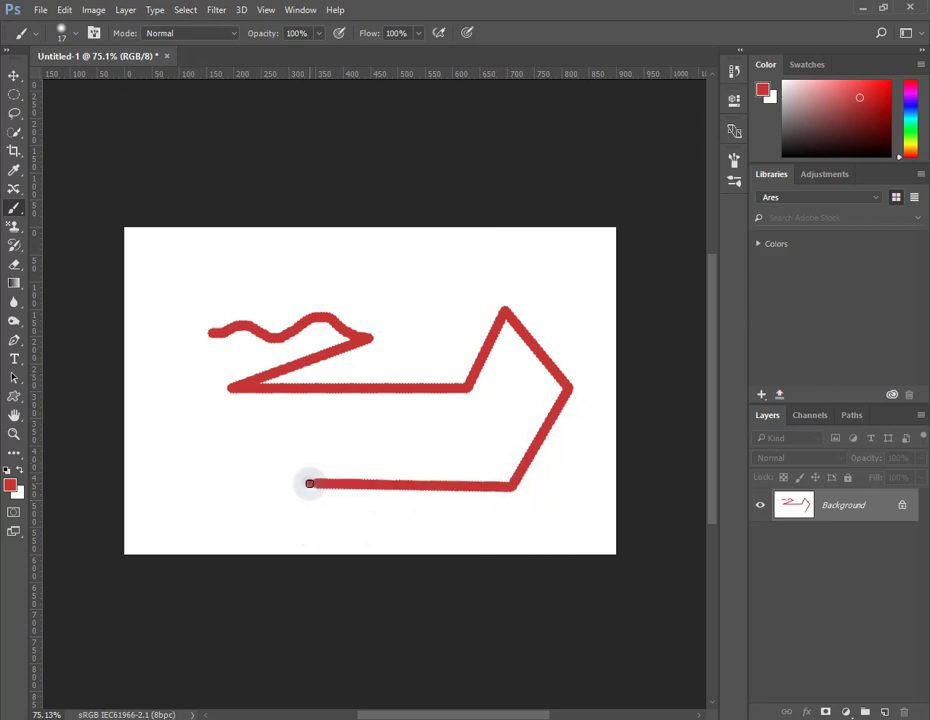
left_click(218, 422, "shift")
mouse_move(218, 422)
left_mouse_down()
mouse_move(215, 273)
mouse_move(305, 259)
mouse_move(396, 270)
mouse_move(412, 352)
left_mouse_up()
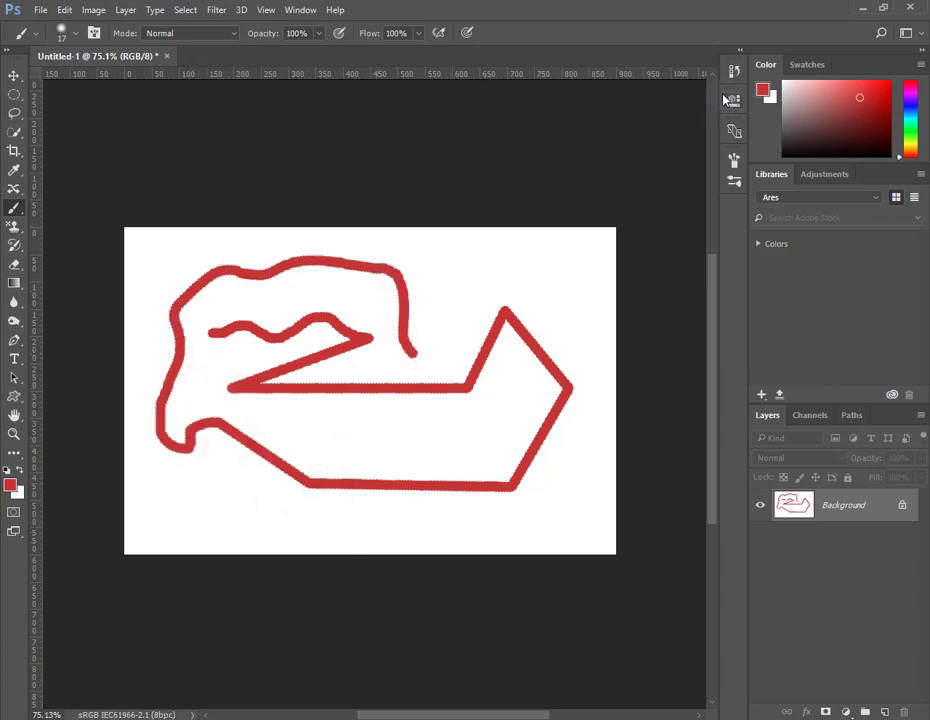
Revert to the Untitled-1 History snapshot and bring up the brush picker's gear menu.
left_click(731, 72)
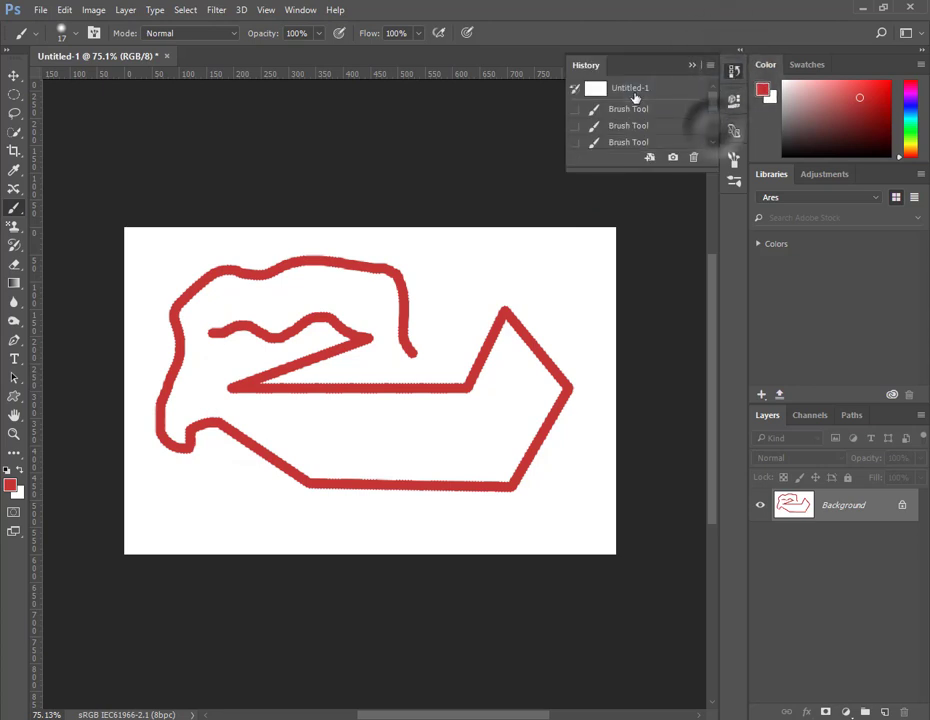
left_click(630, 90)
left_click(64, 34)
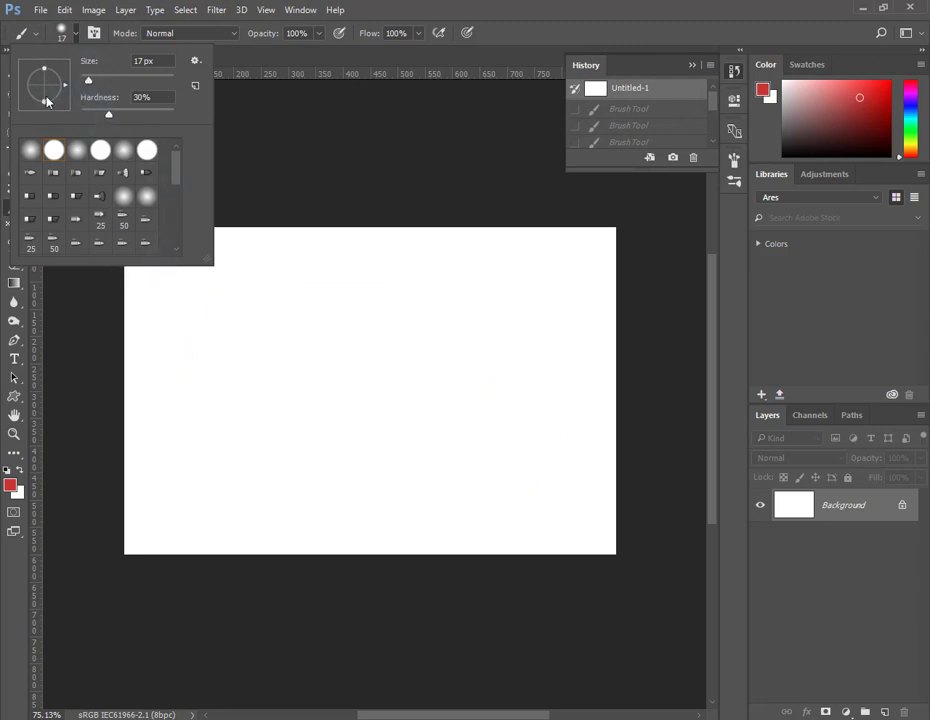
scroll(165, 205, "down", 10)
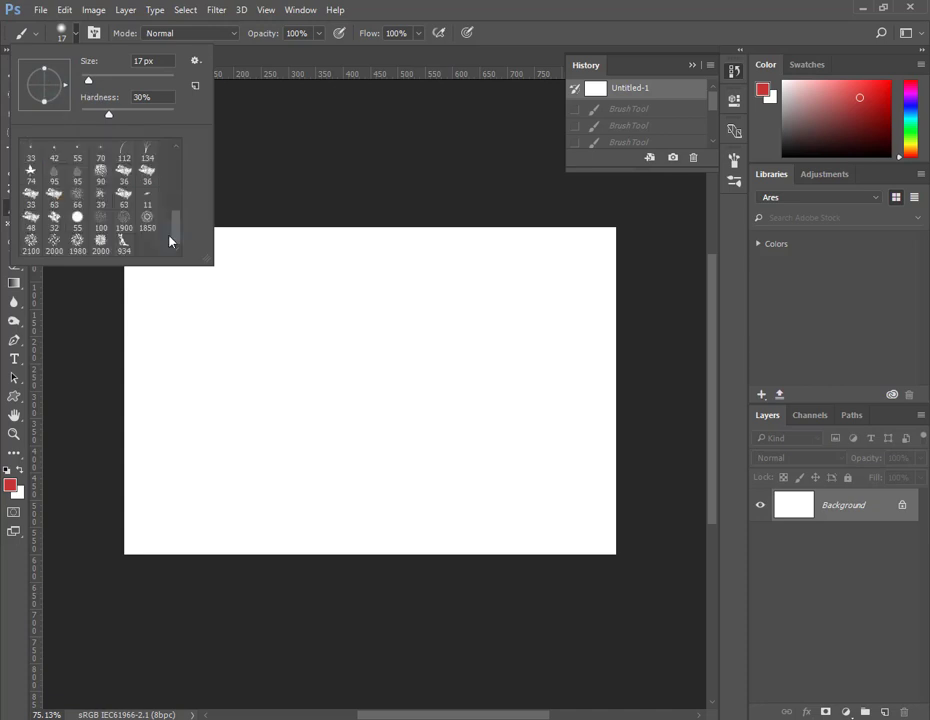
left_click_drag(179, 229, 175, 158)
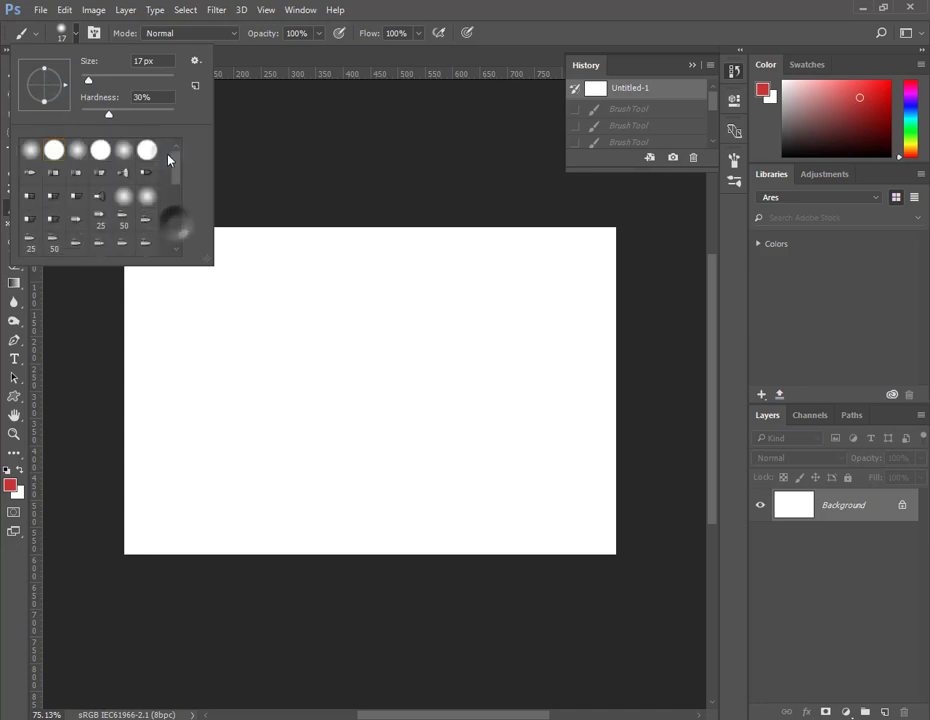
left_click(195, 60)
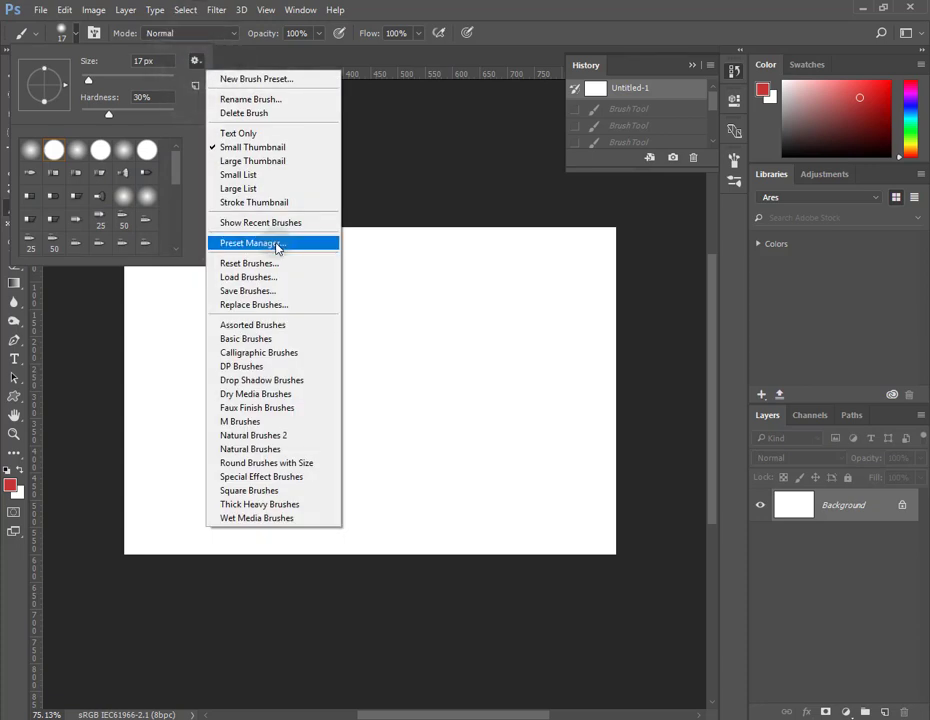
Append the Special Effect Brushes set in the Preset Manager.
left_click(278, 247)
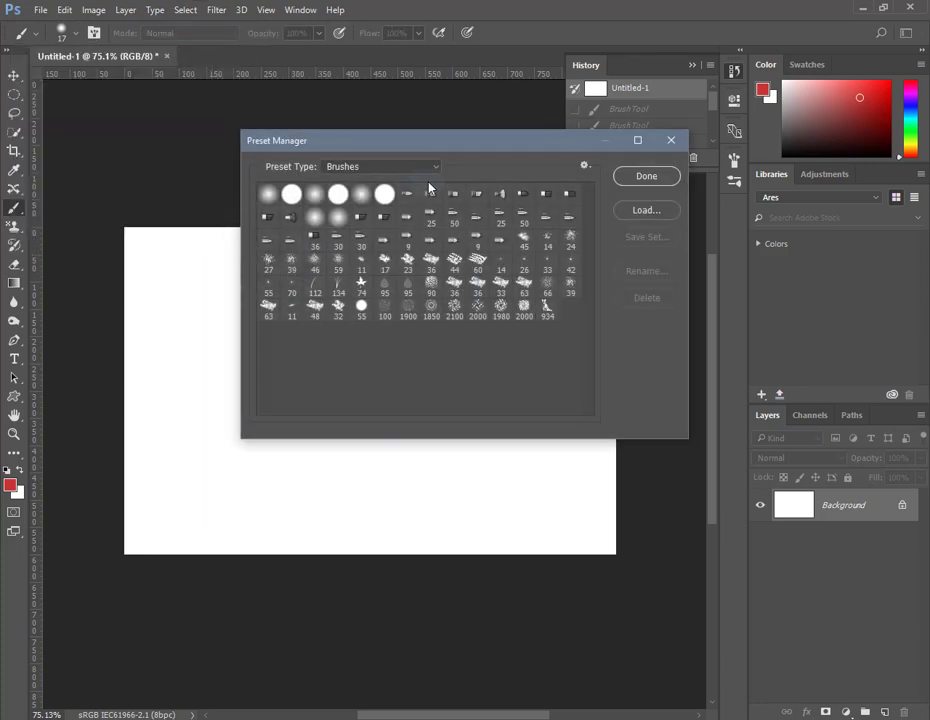
left_click(586, 166)
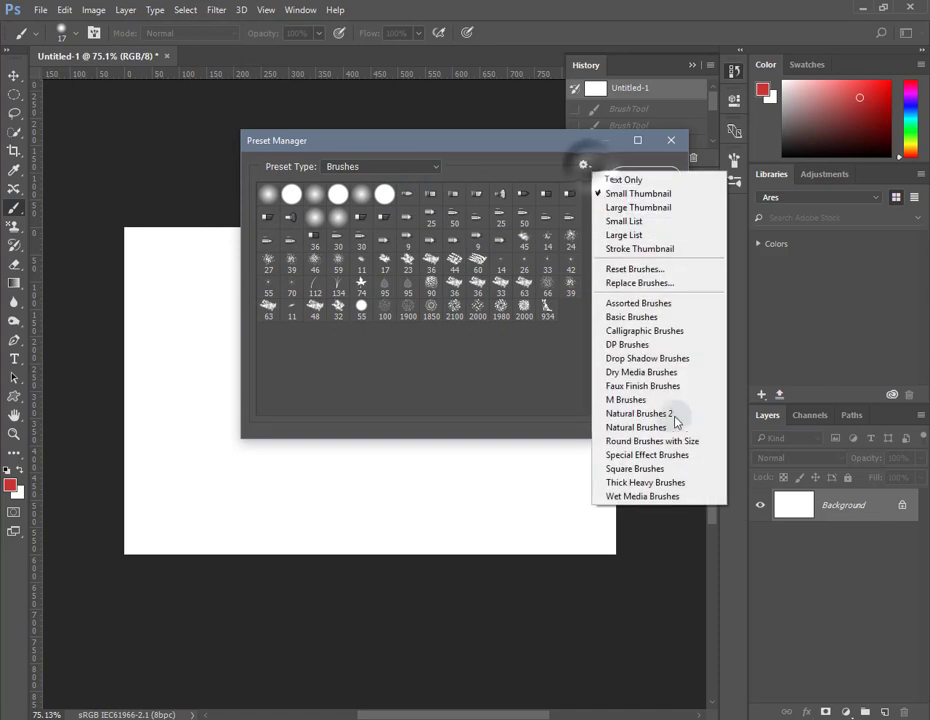
left_click(644, 450)
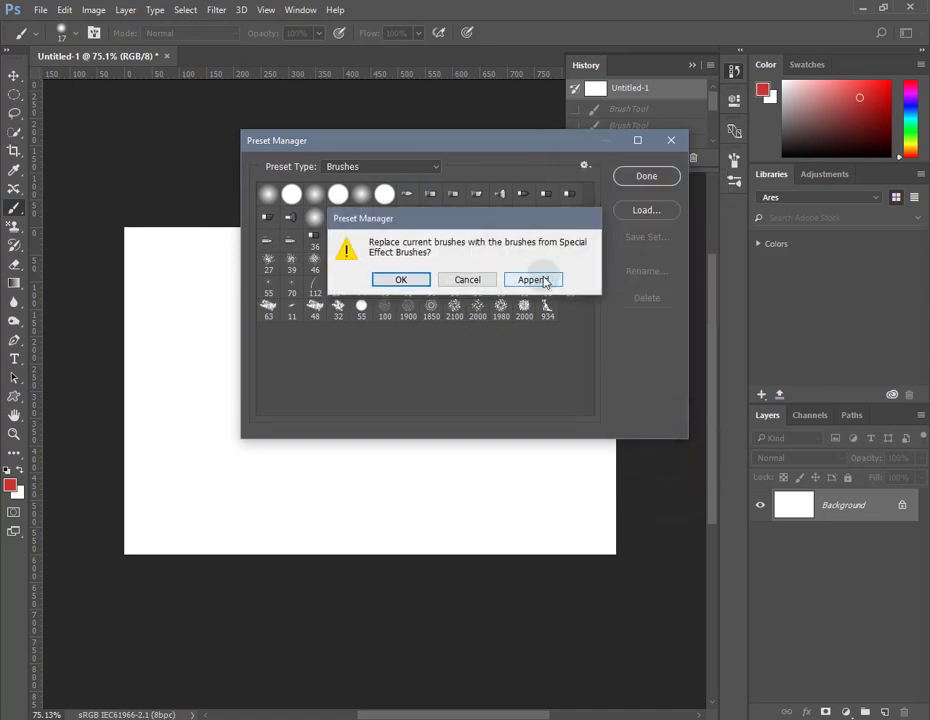
left_click(534, 280)
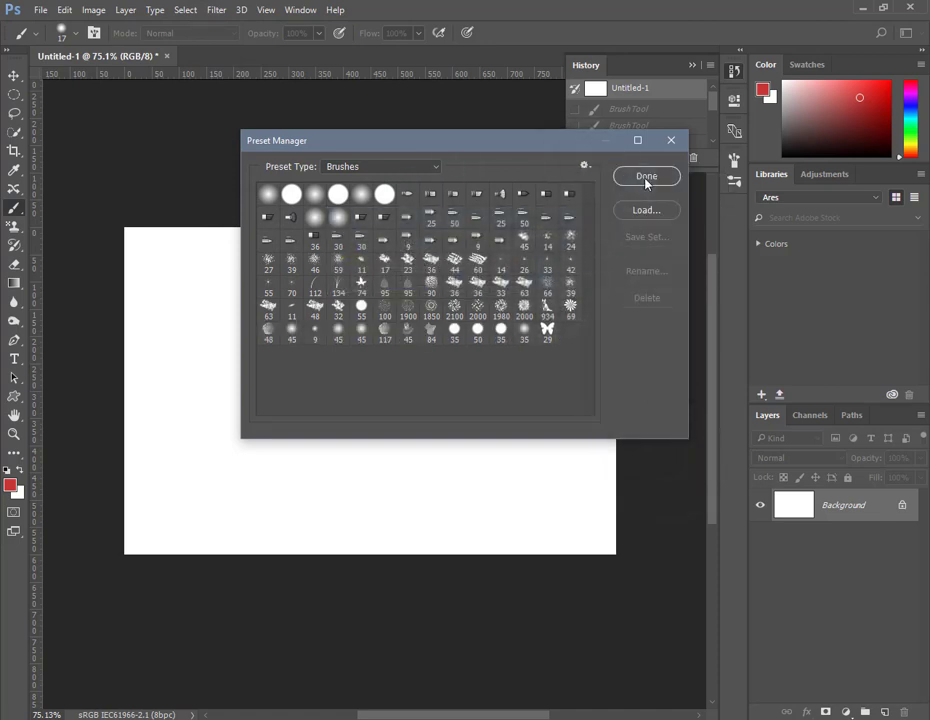
Reset Brushes to the default set, declining to save the current brushes.
left_click(586, 166)
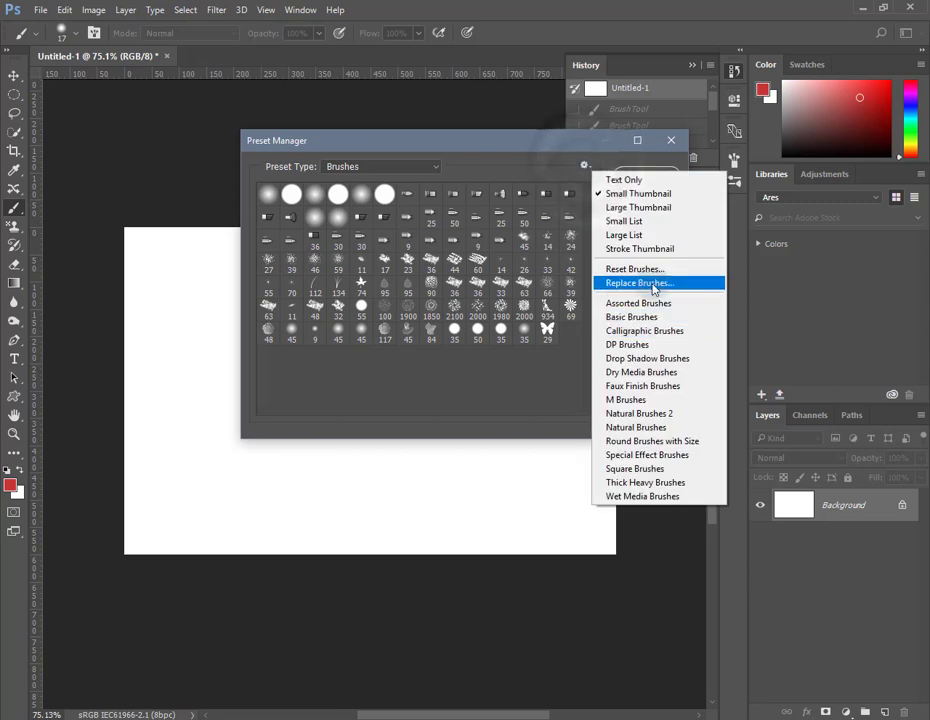
left_click(655, 270)
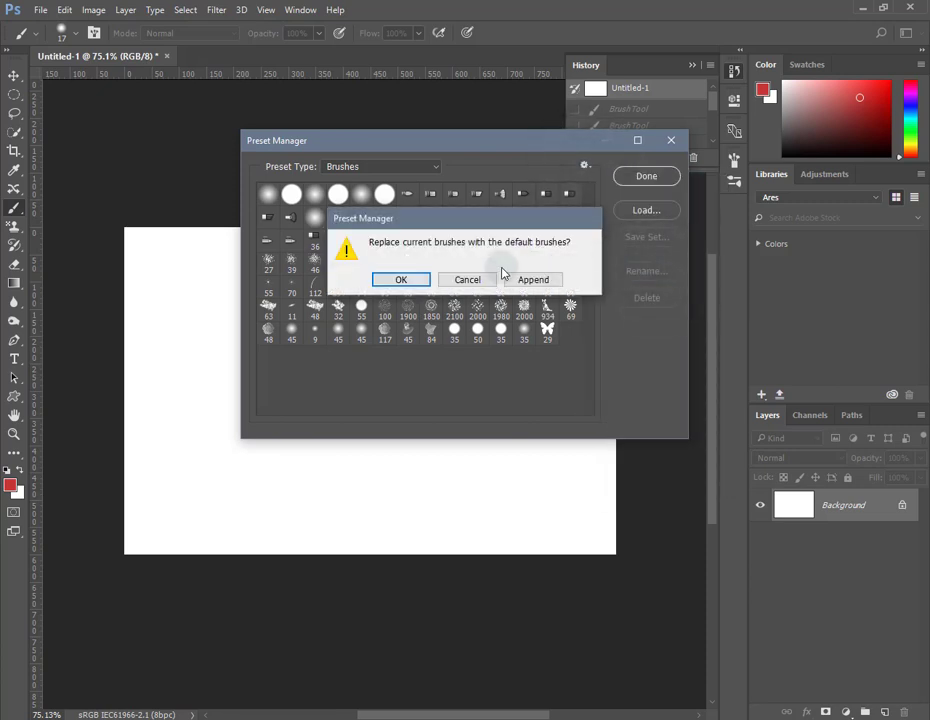
left_click(401, 280)
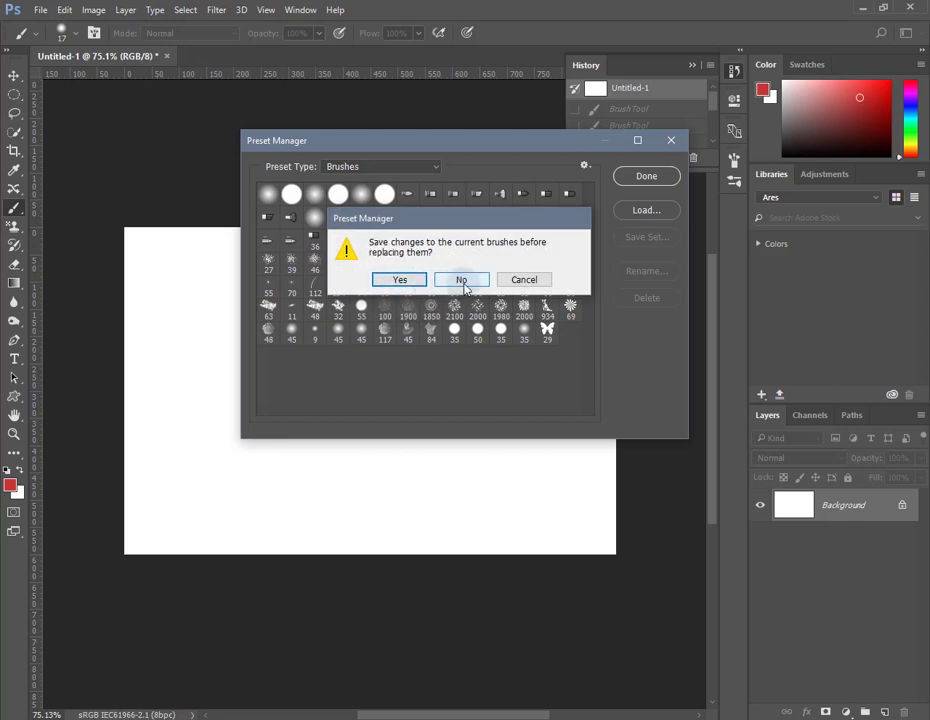
left_click(400, 281)
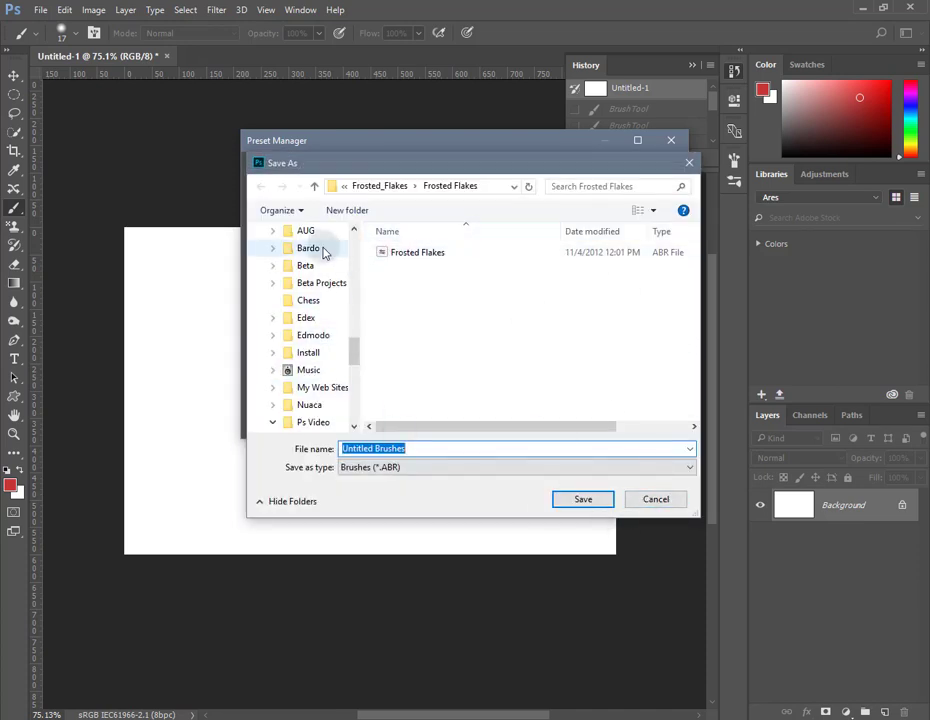
left_click(665, 503)
left_click(667, 503)
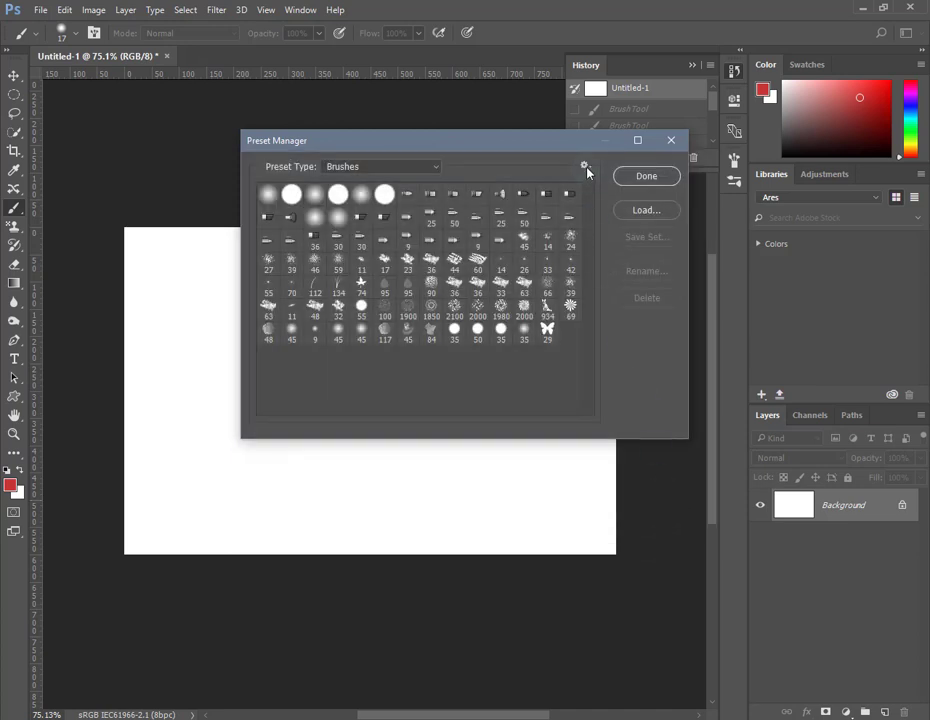
left_click(585, 166)
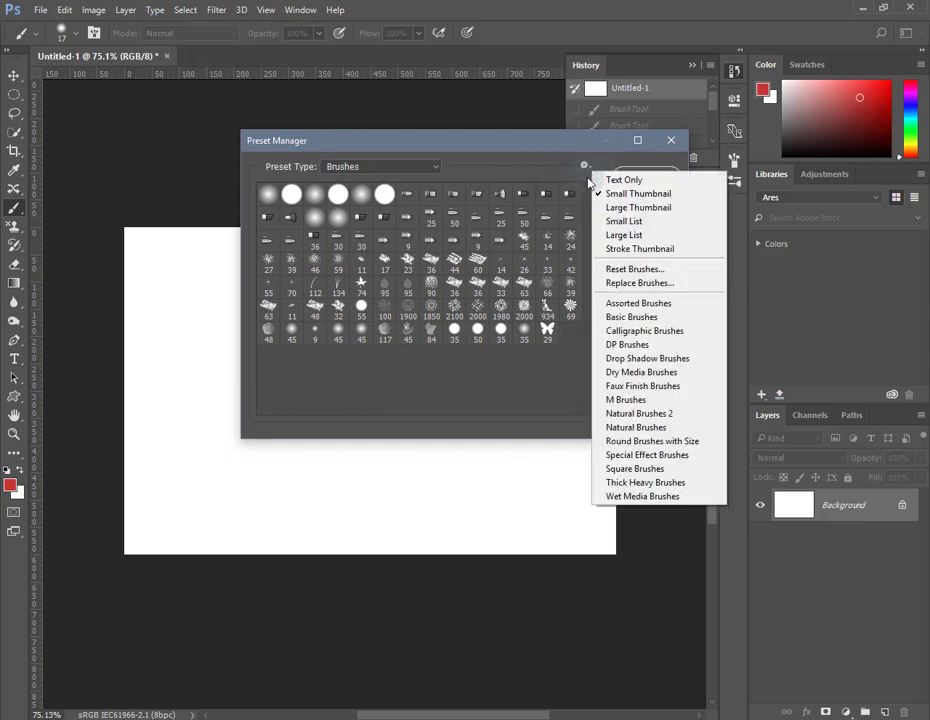
left_click(636, 270)
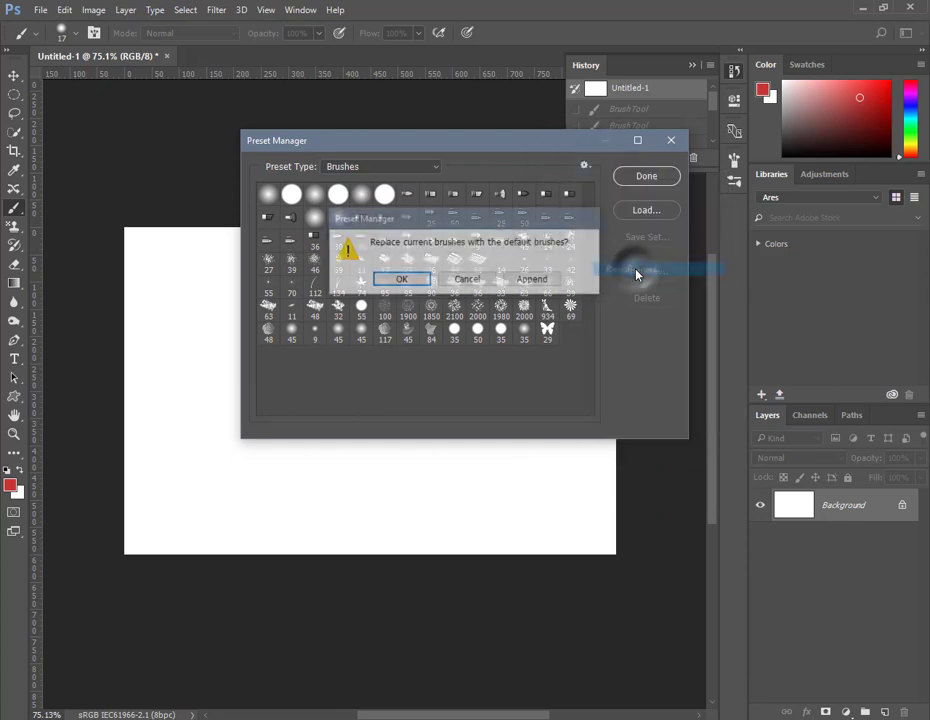
left_click(403, 281)
left_click(475, 280)
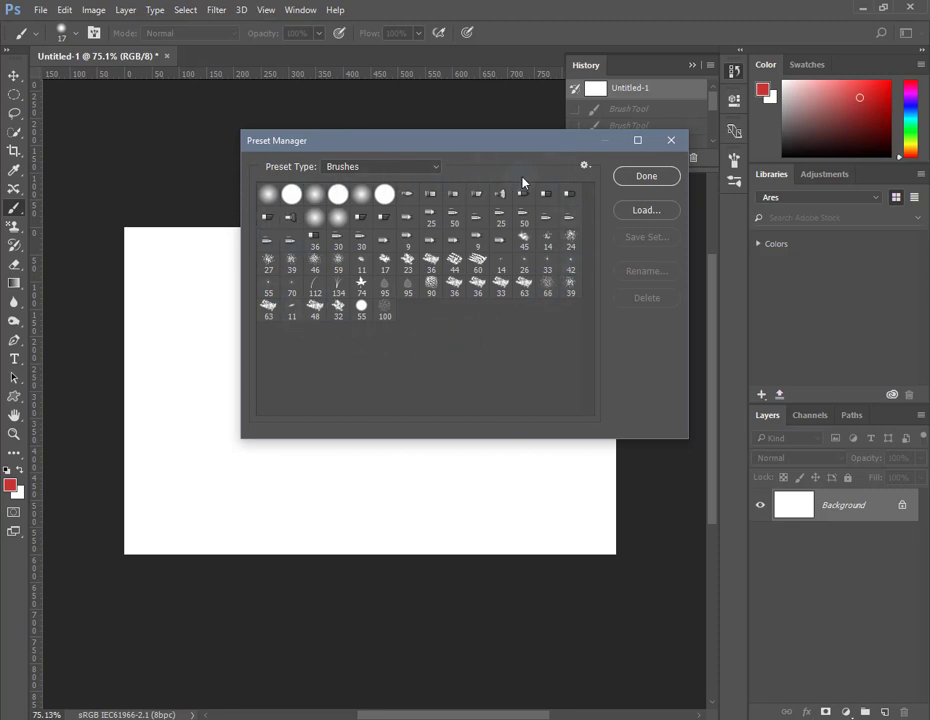
Open the Brush panel and drag it out as a floating panel beside Brush Presets.
left_click(651, 178)
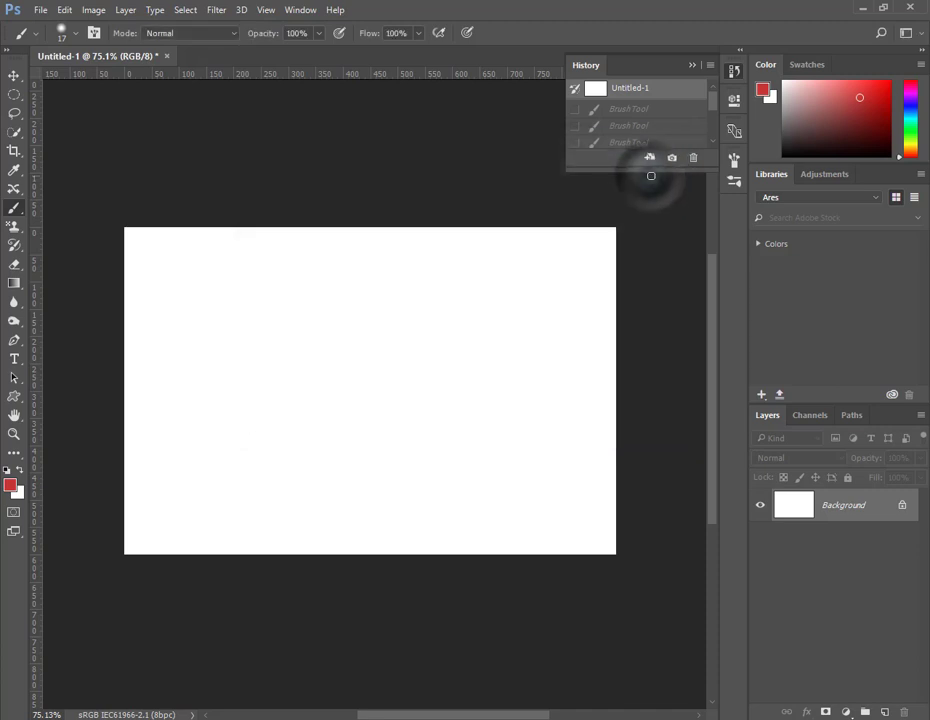
left_click(72, 36)
mouse_move(174, 168)
left_mouse_down()
mouse_move(174, 244)
mouse_move(180, 166)
left_mouse_up()
left_click(239, 62)
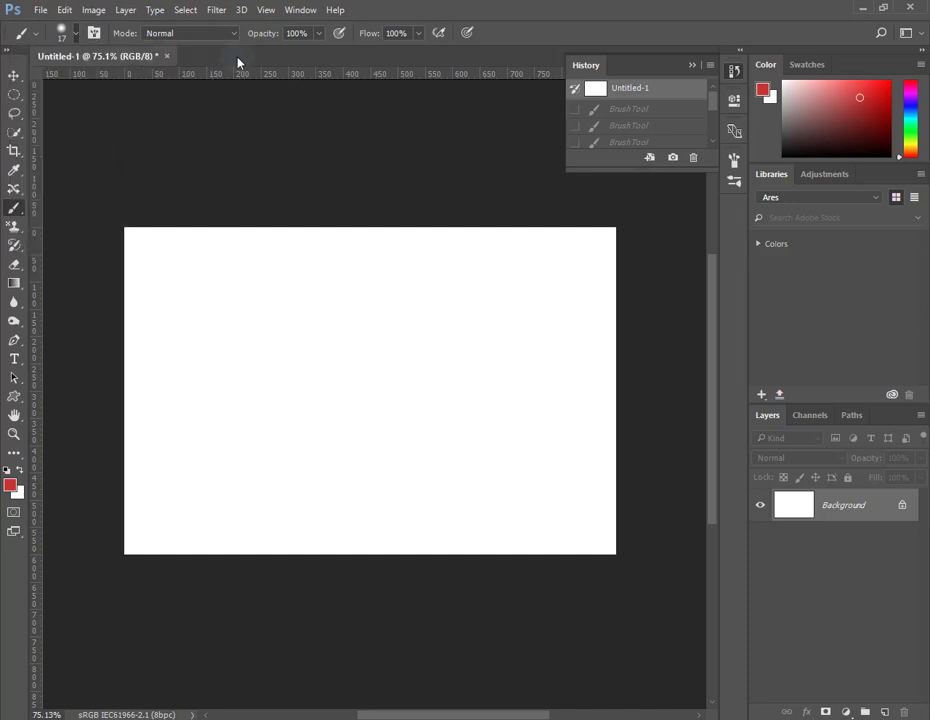
left_click(95, 35)
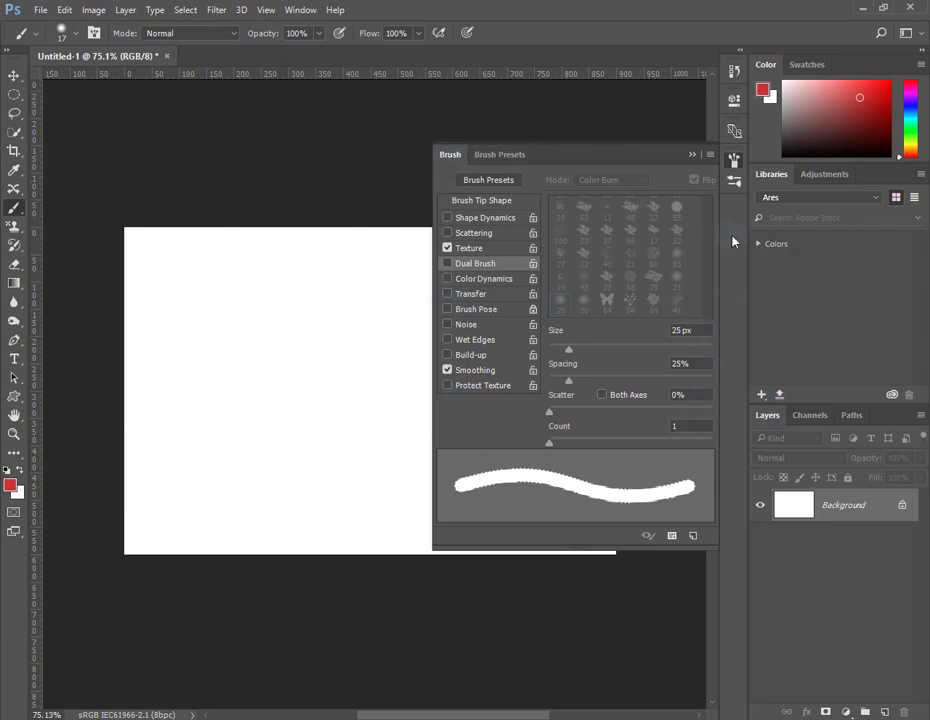
left_click_drag(446, 158, 143, 157)
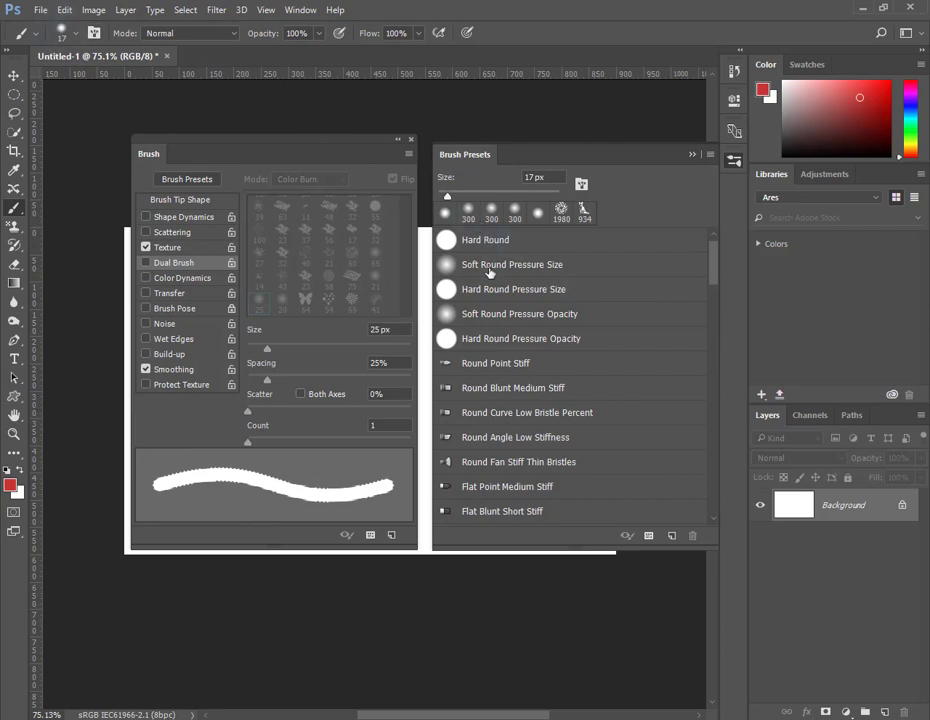
Display the Brush Presets list as large thumbnails.
left_click(710, 154)
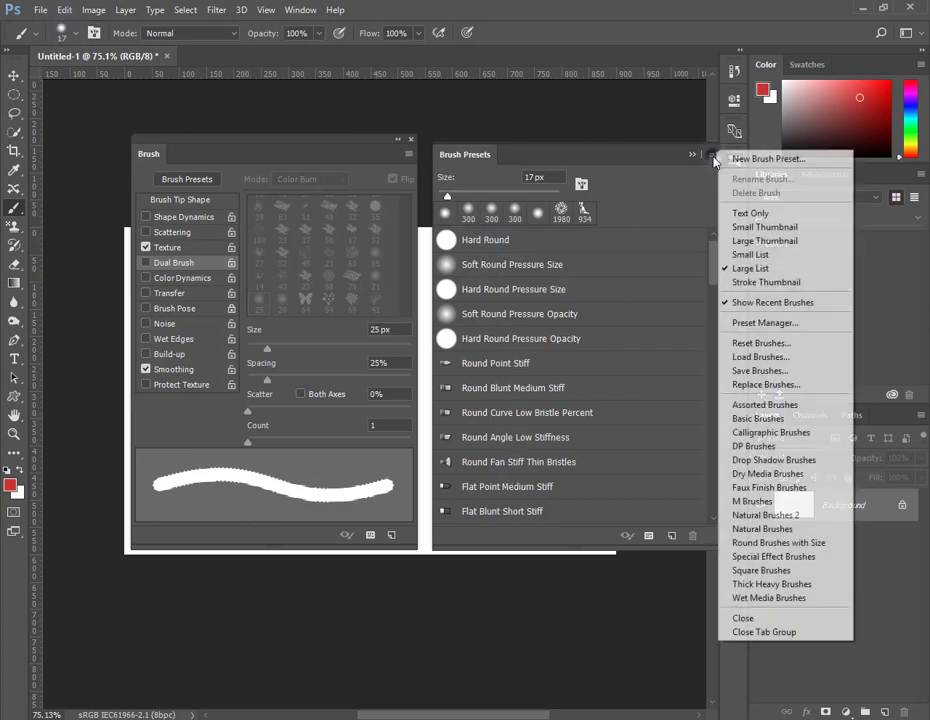
left_click(757, 241)
left_click_drag(710, 285, 707, 244)
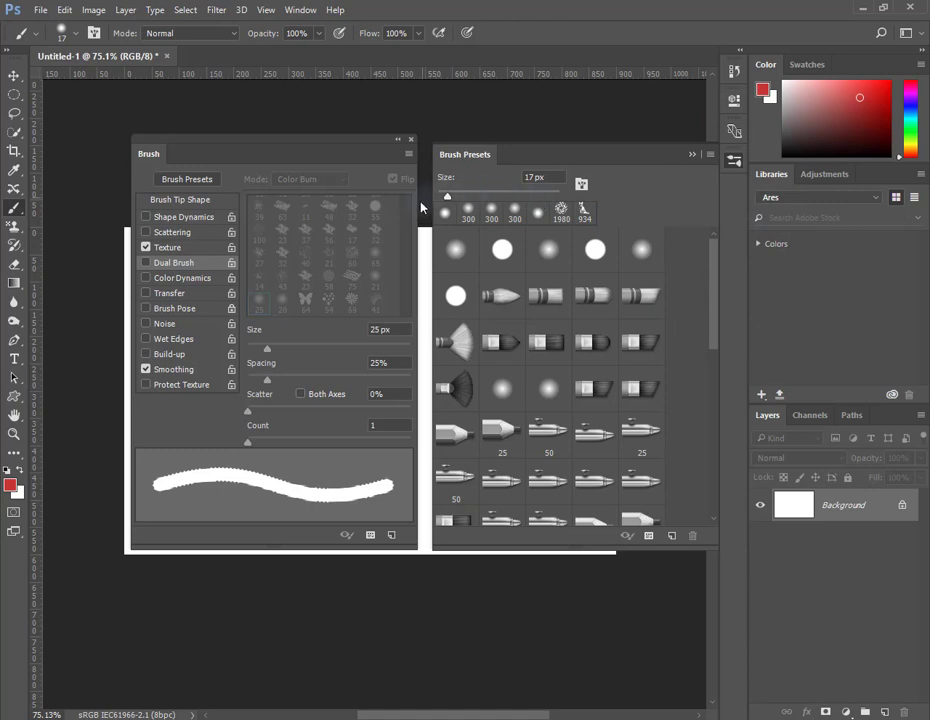
Select a soft round brush preset and enlarge it to 100 px.
left_click(500, 295)
left_click(548, 250)
left_click(595, 250)
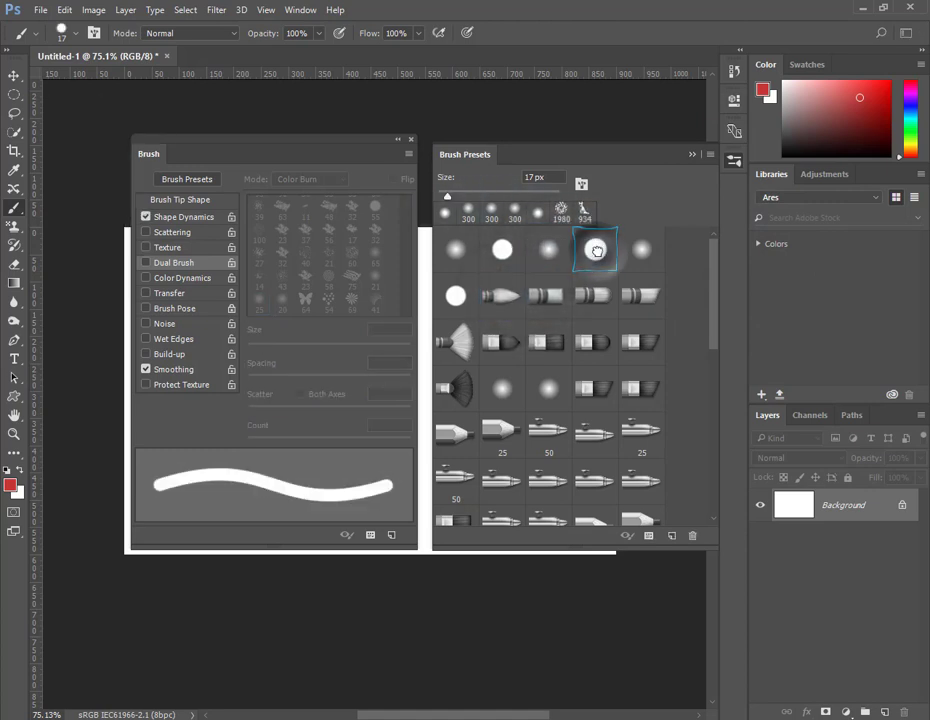
left_click(641, 250)
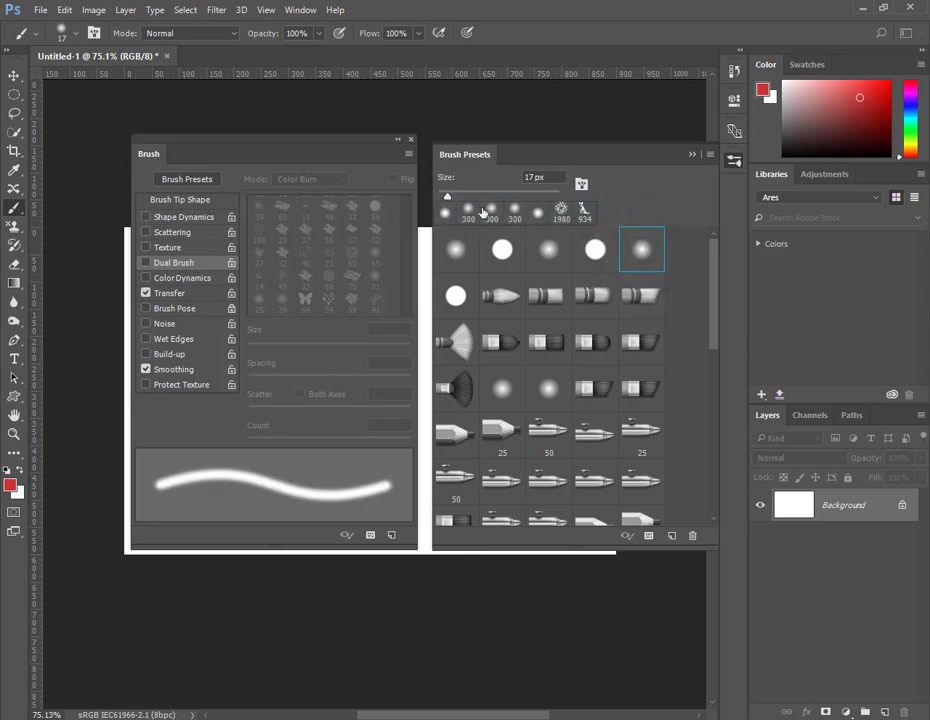
mouse_move(450, 201)
left_mouse_down()
mouse_move(513, 203)
mouse_move(498, 195)
left_mouse_up()
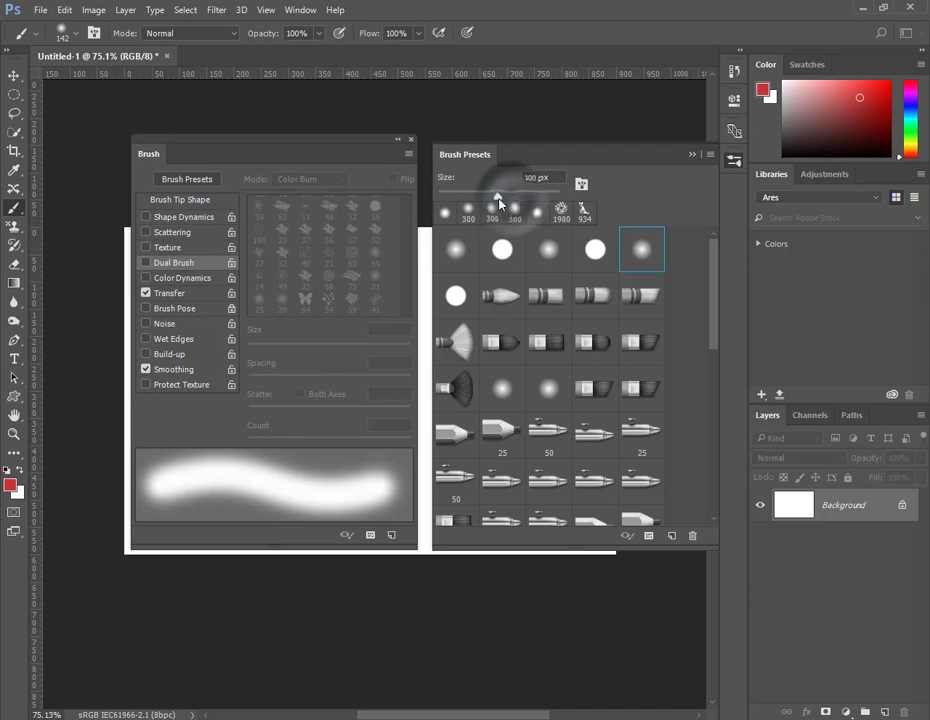
left_click(582, 186)
left_click(582, 186)
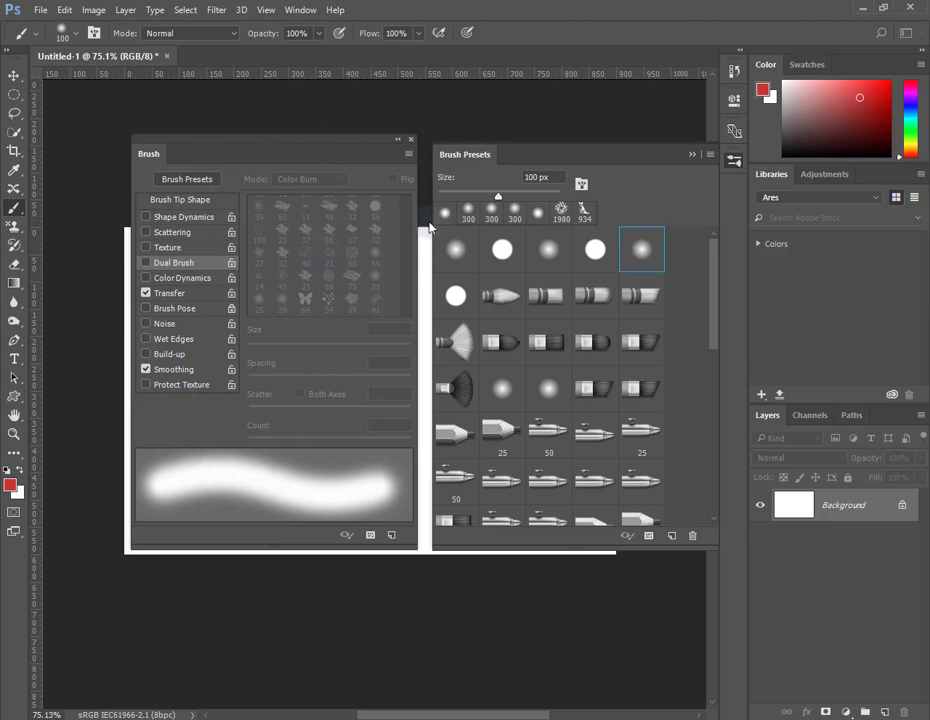
left_click(672, 538)
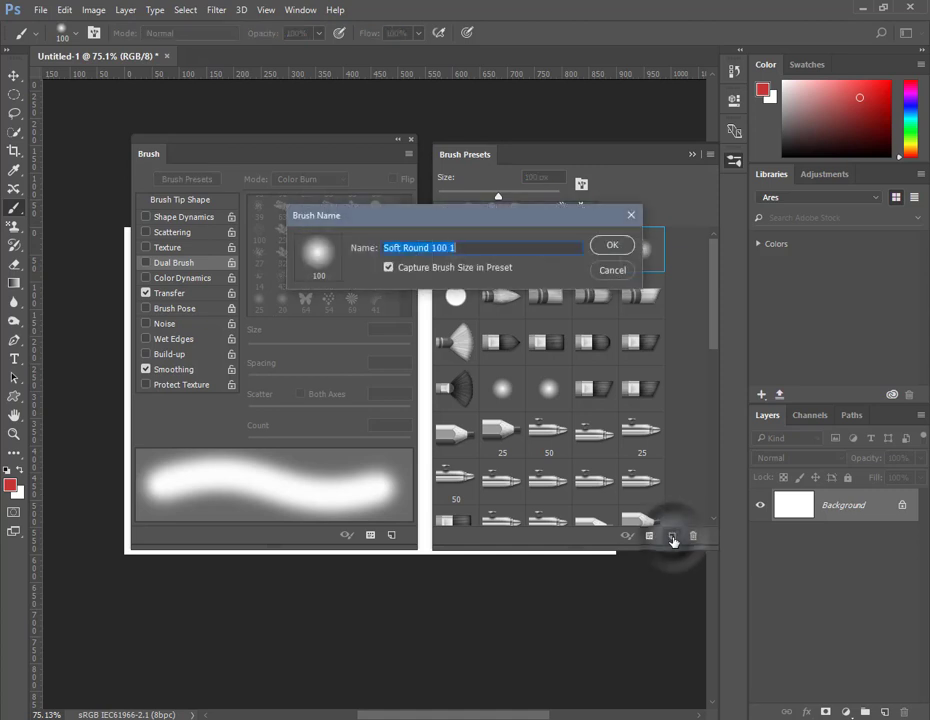
left_click(611, 271)
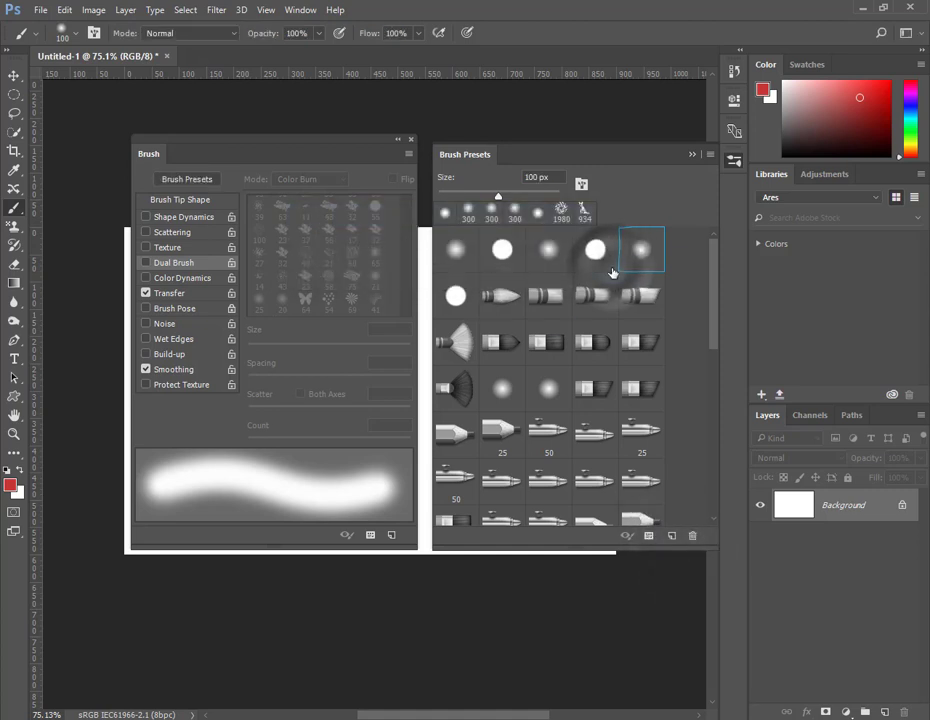
left_click(649, 538)
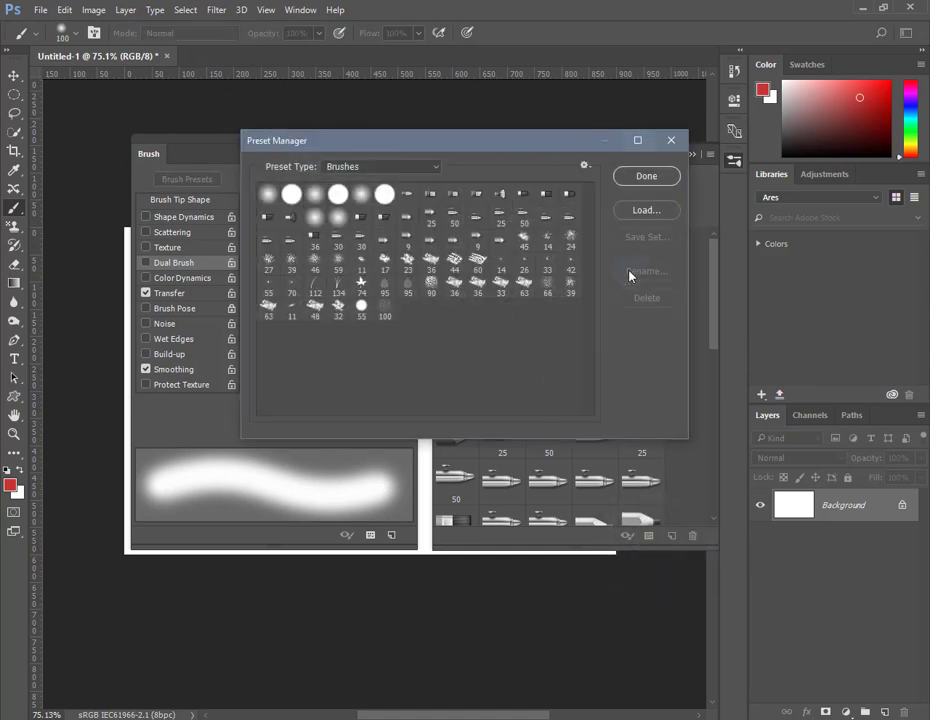
left_click(670, 140)
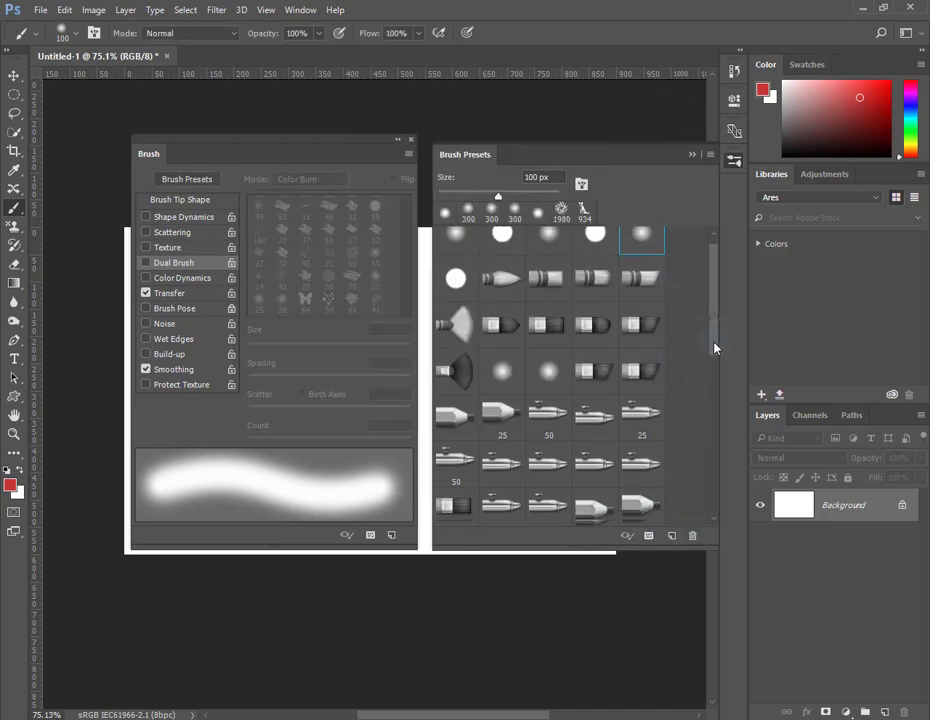
Cancel deleting the current preset and try size 52 before restoring 39 px.
left_click_drag(716, 320, 699, 523)
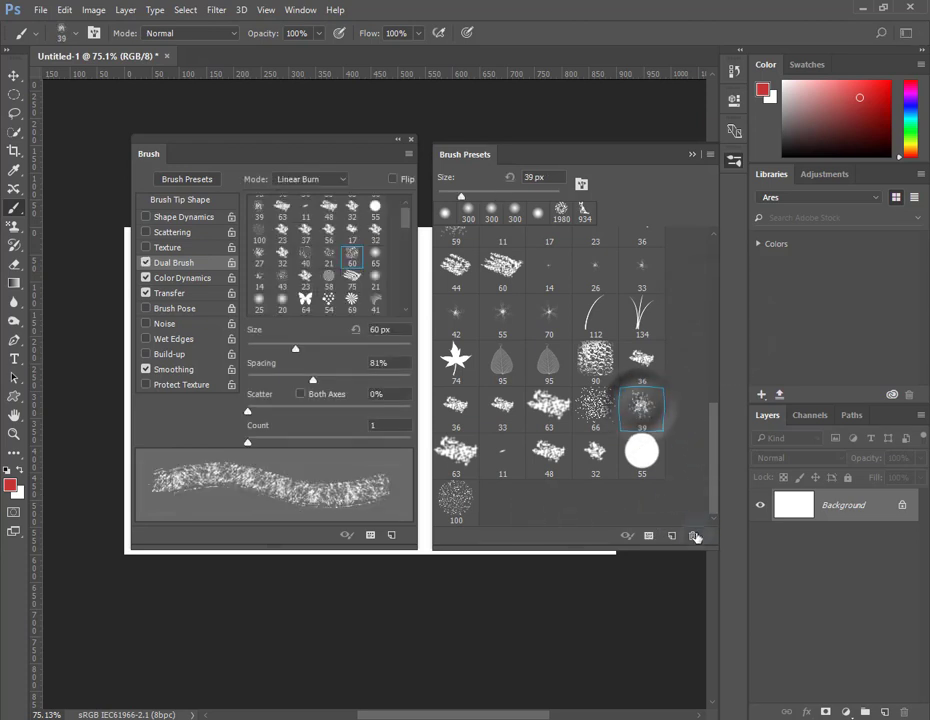
left_click(693, 537)
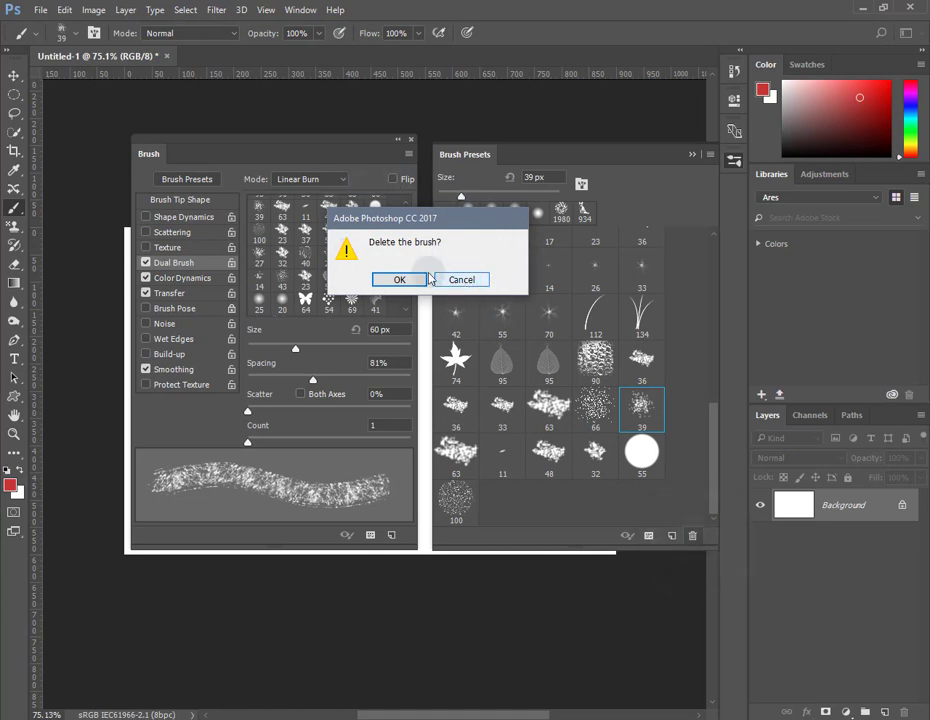
left_click(463, 281)
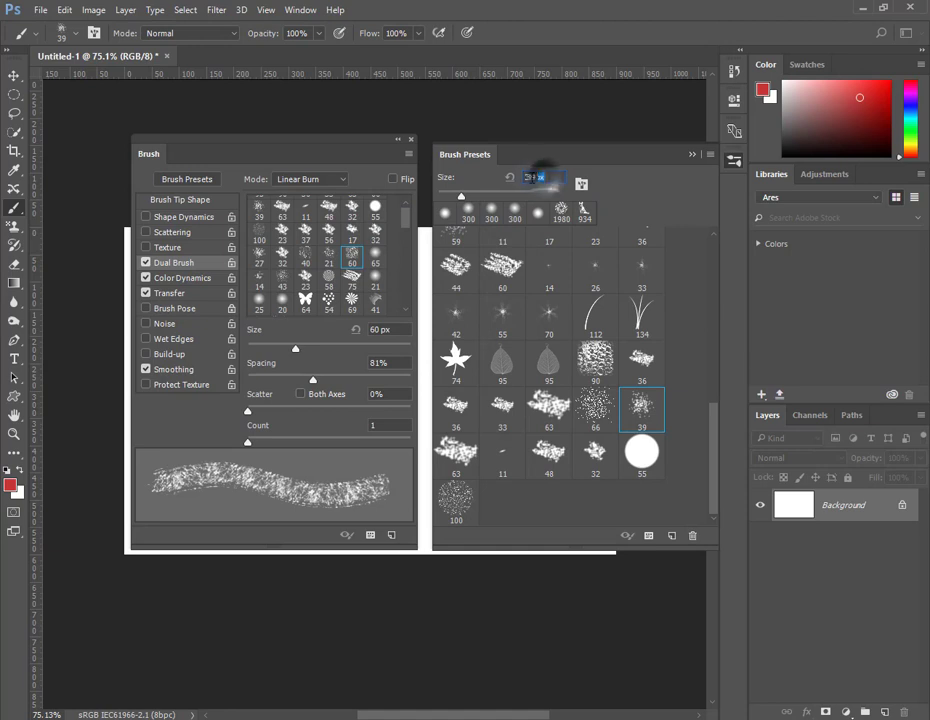
left_click_drag(546, 177, 520, 177)
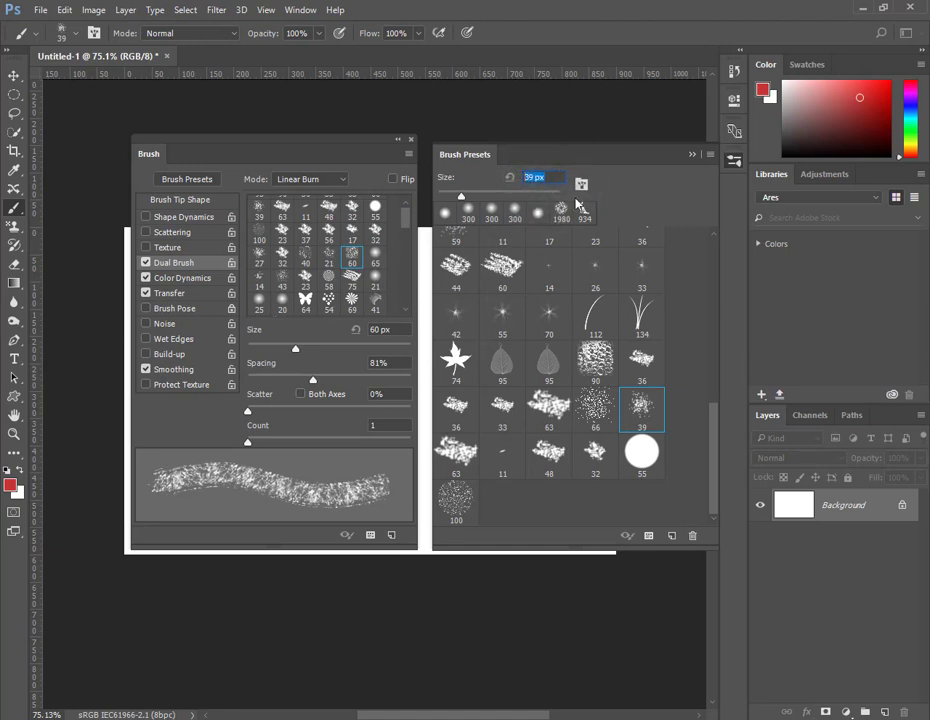
type("52")
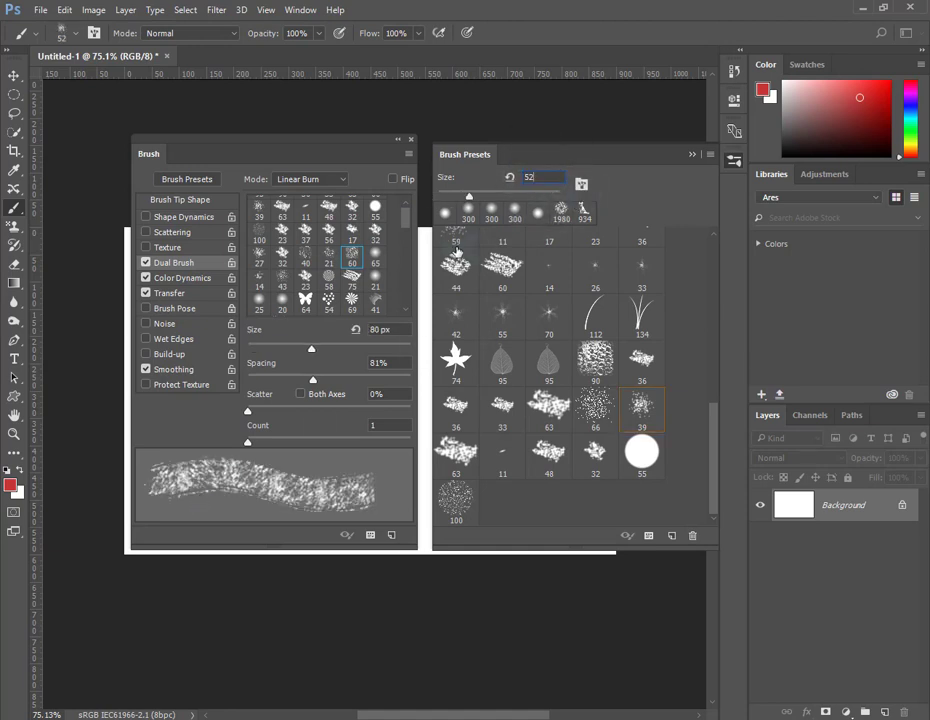
left_click(510, 178)
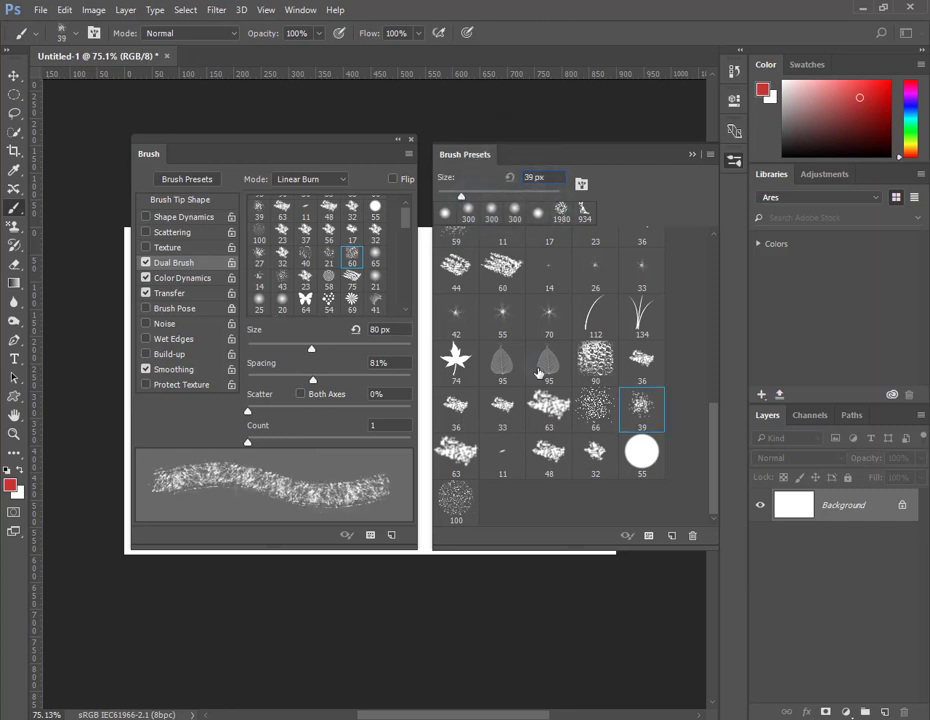
Try the 95 px leaf and 60 px and 44 px chalk brushes, shrinking one to 64 px.
left_click(538, 372)
left_click(468, 212)
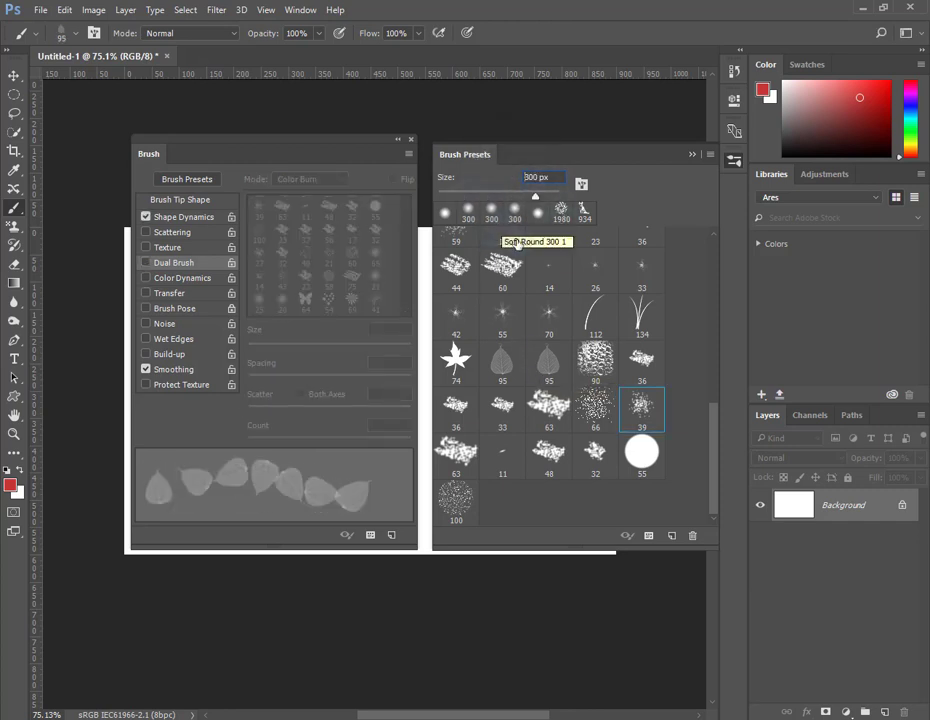
left_click(500, 266)
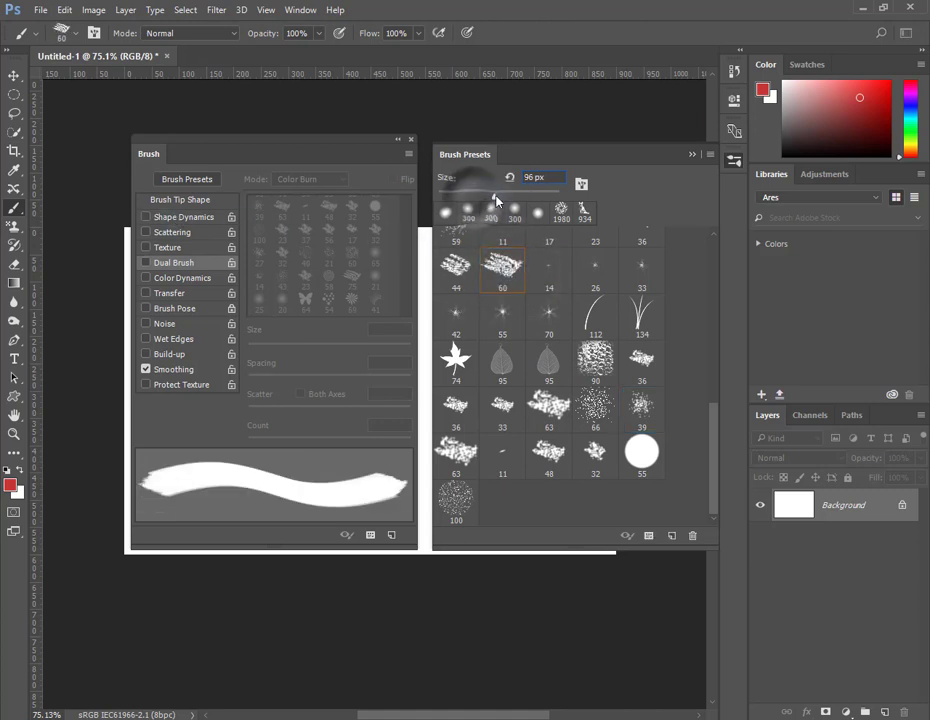
left_click_drag(495, 197, 476, 194)
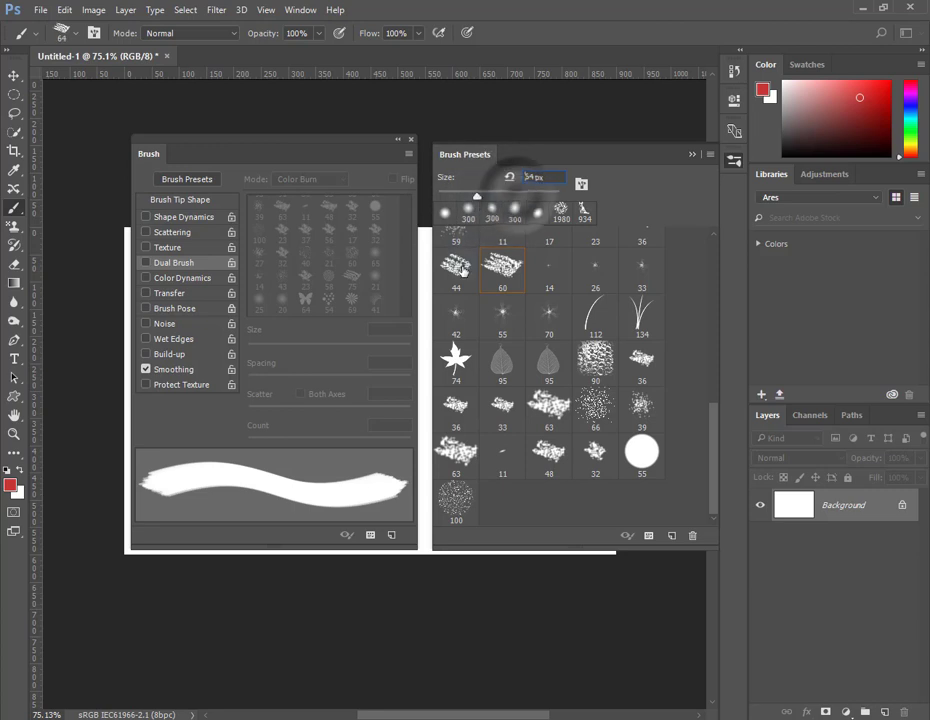
left_click(456, 265)
Choose the Hard Round preset at the top of the list and size it to 128 px.
scroll(498, 326, "up", 3)
scroll(498, 326, "up", 2)
scroll(498, 326, "up", 4)
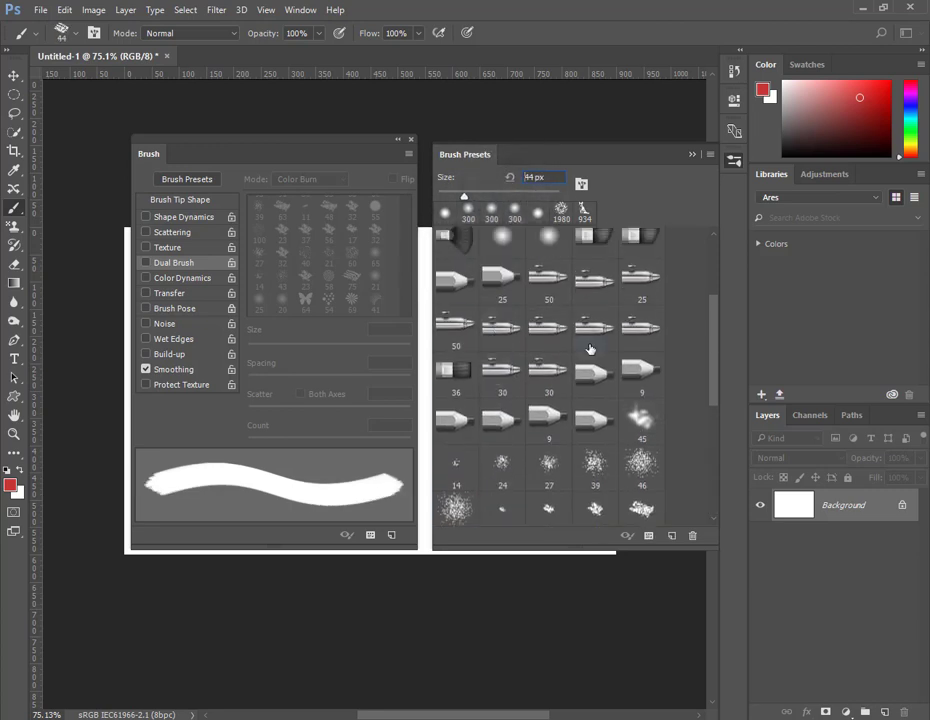
left_click_drag(712, 352, 710, 300)
left_click(501, 249)
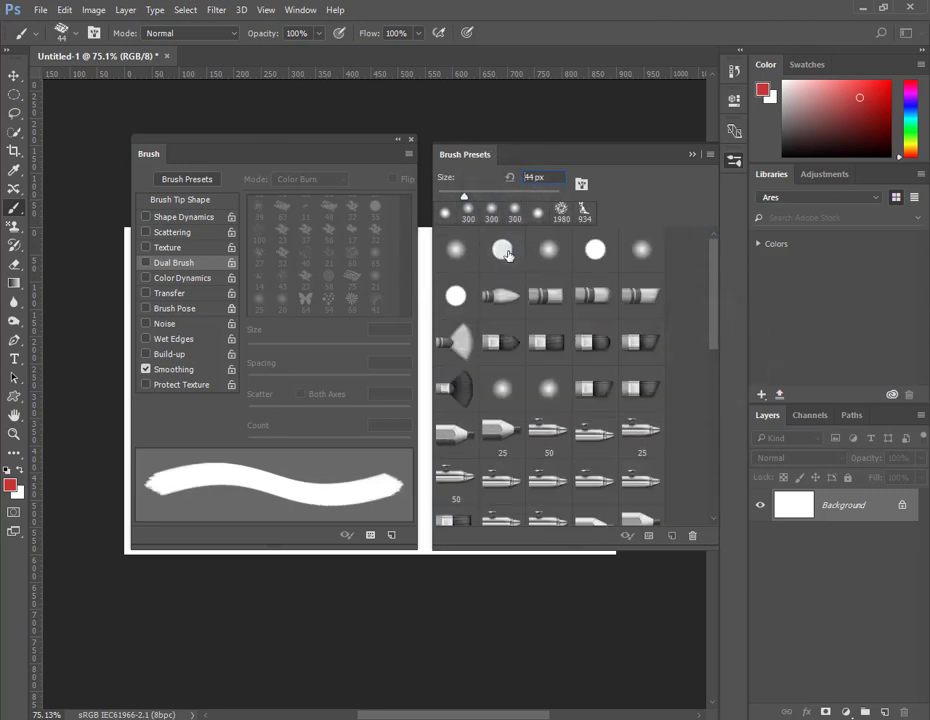
left_click_drag(464, 195, 507, 195)
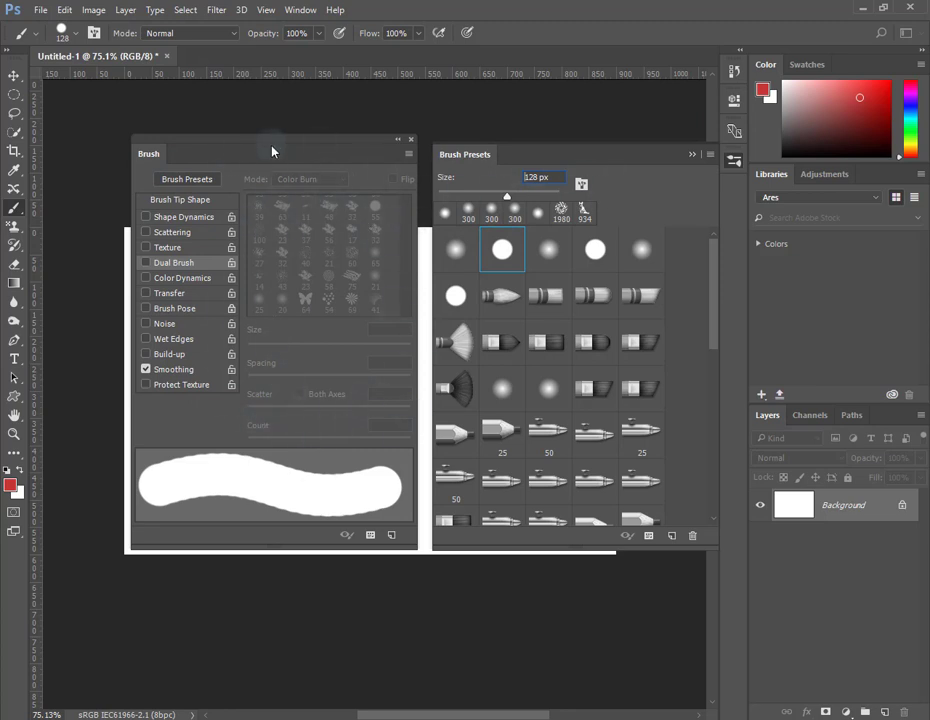
Dock the Brush panel as a tab ahead of Brush Presets.
left_click_drag(254, 168, 618, 164)
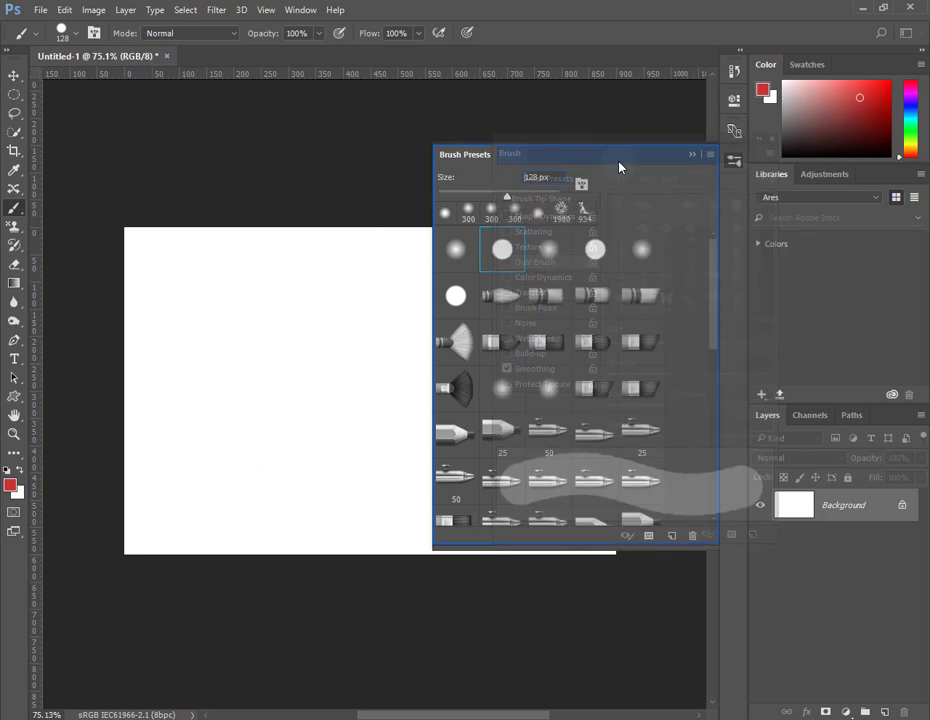
left_click_drag(522, 165, 470, 156)
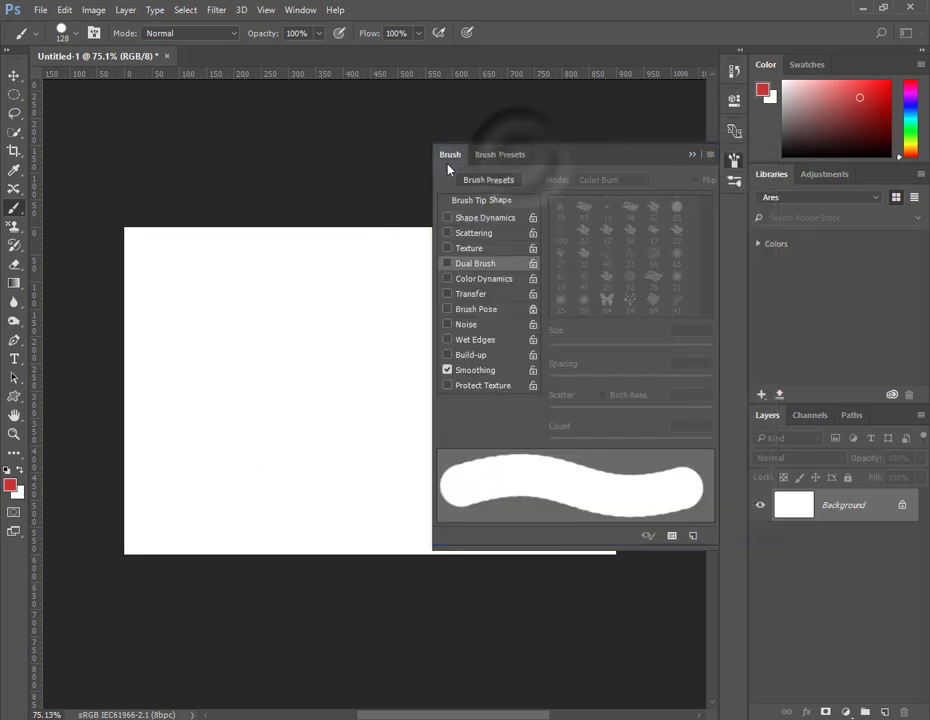
left_click(500, 156)
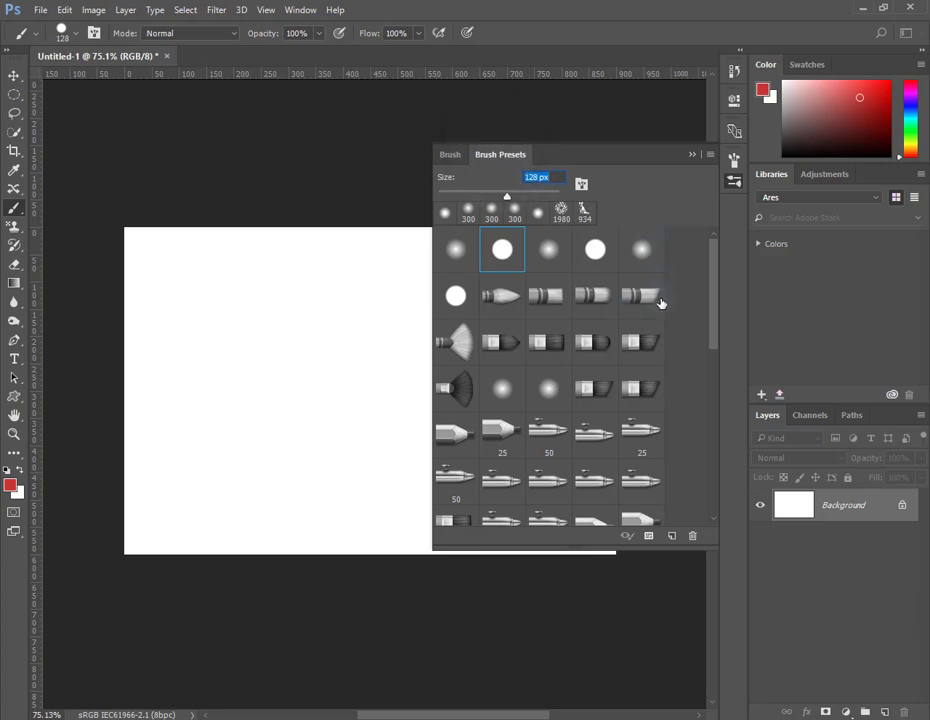
Enable Texture on the 128 px hard round brush.
left_click(582, 186)
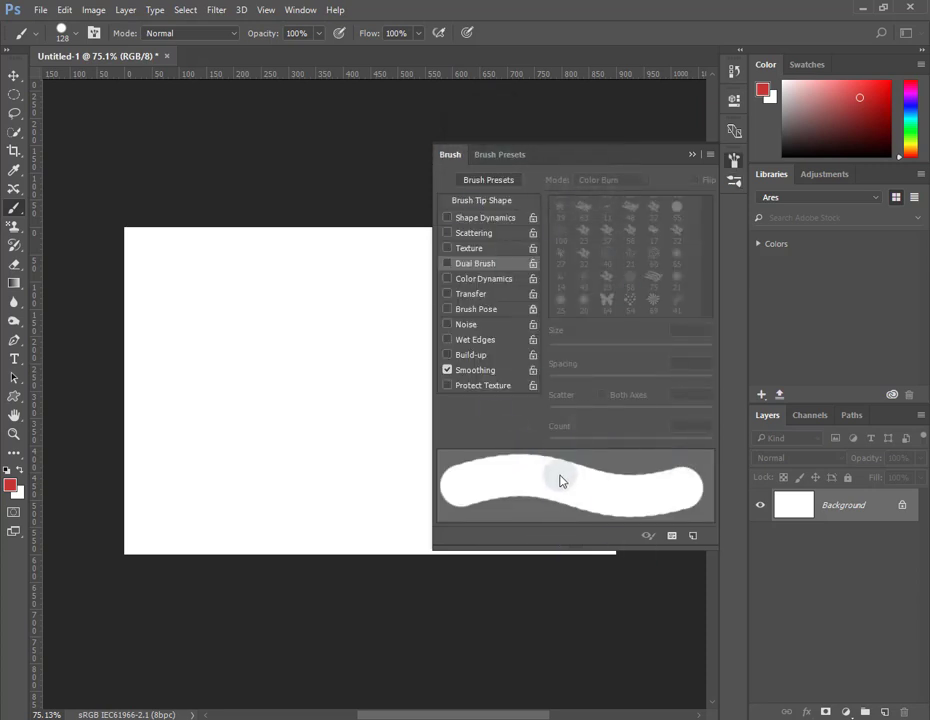
left_click(470, 248)
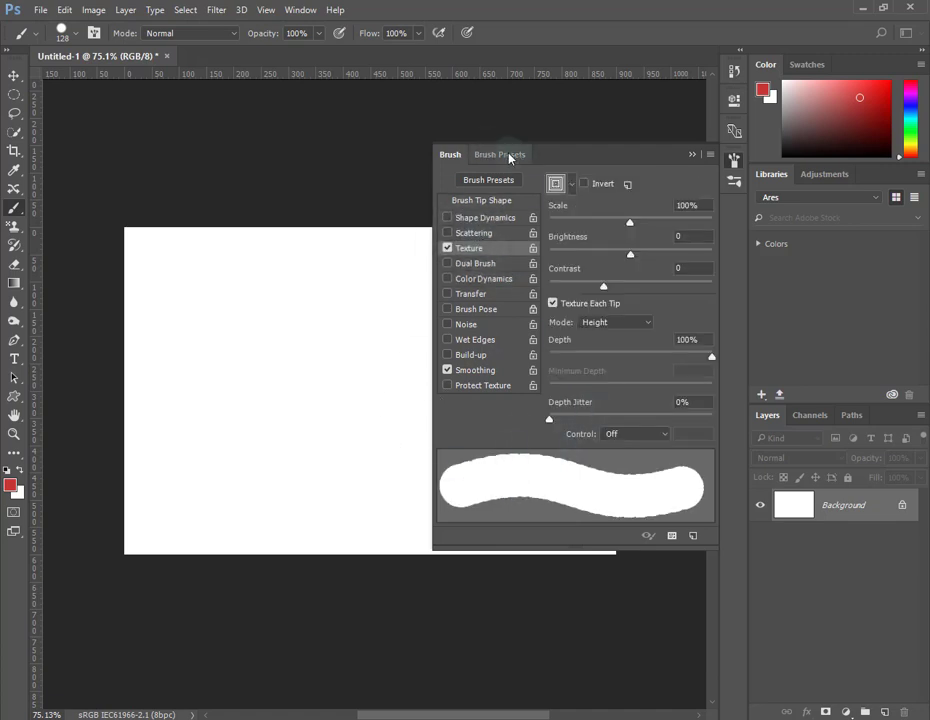
left_click(508, 156)
left_click(707, 155)
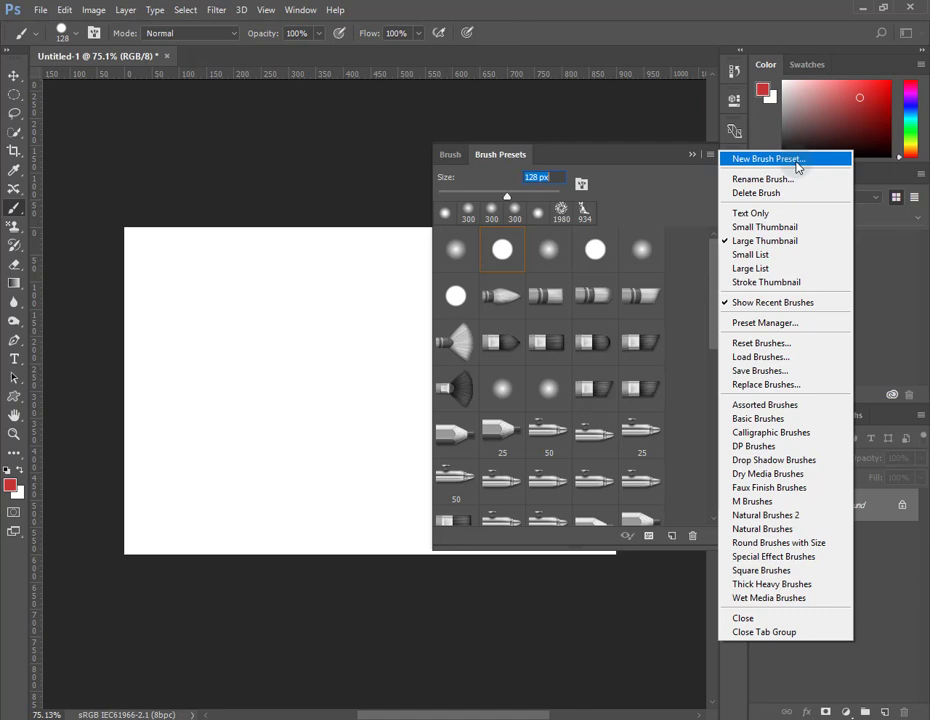
Switch the presets view through Text Only, Large List and Stroke Thumbnail.
left_click(752, 213)
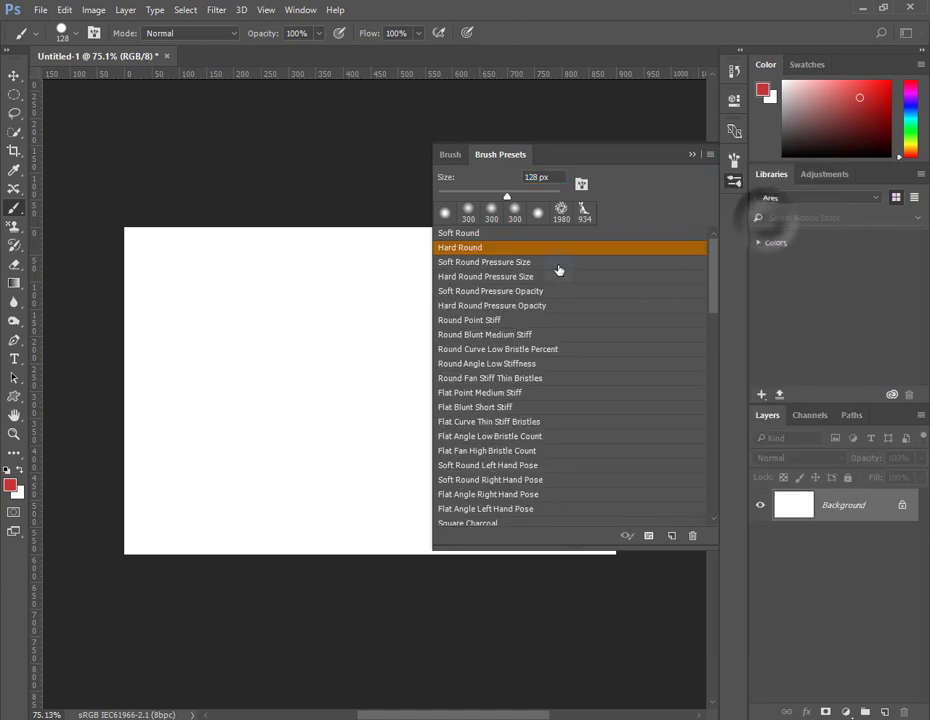
left_click(710, 155)
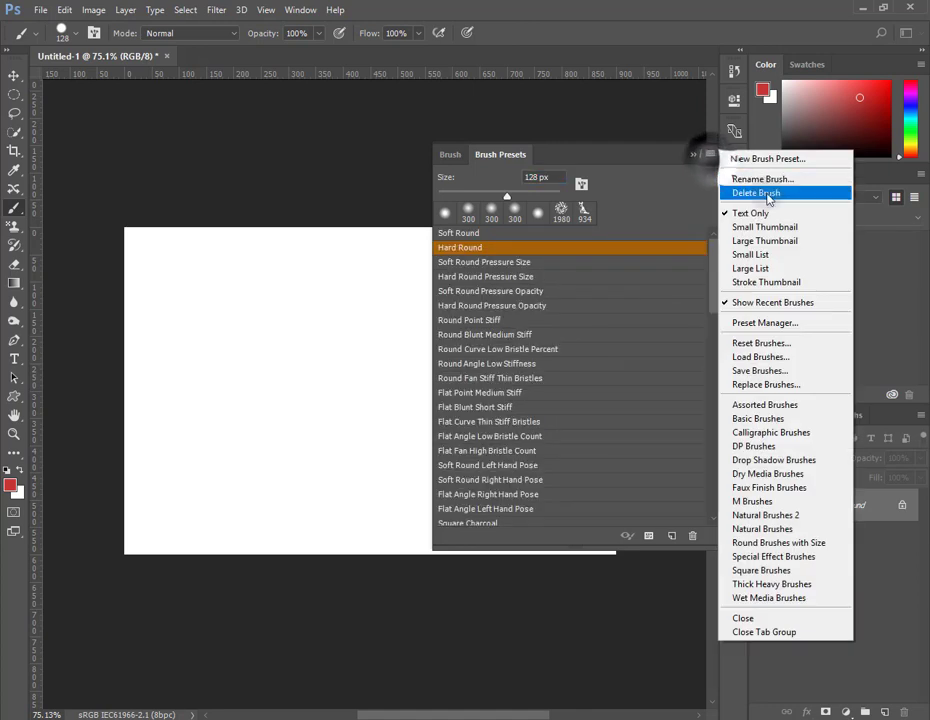
left_click(787, 269)
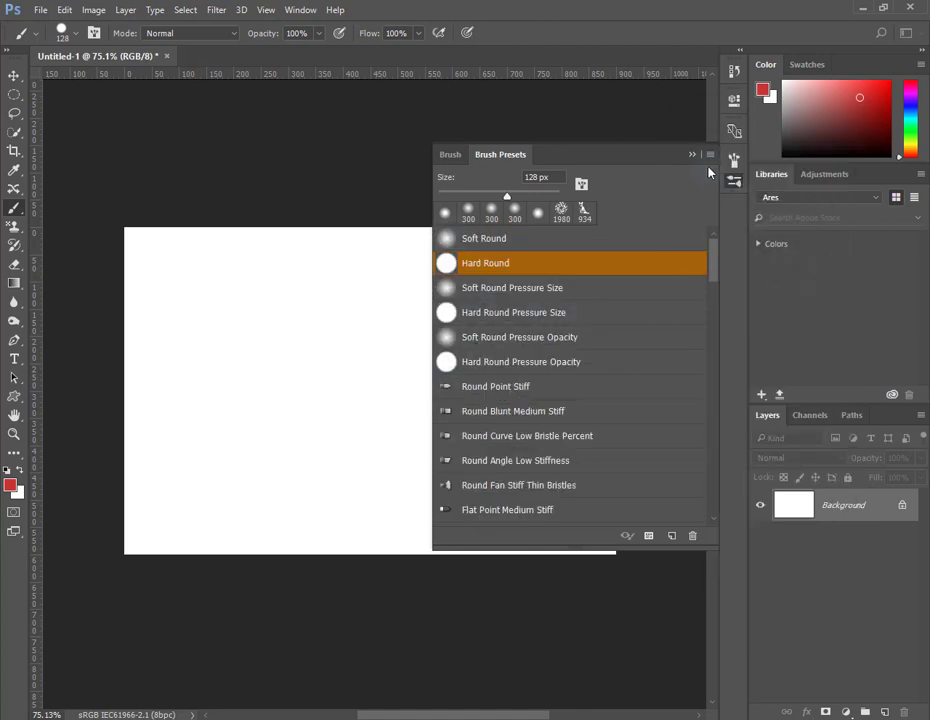
left_click(710, 155)
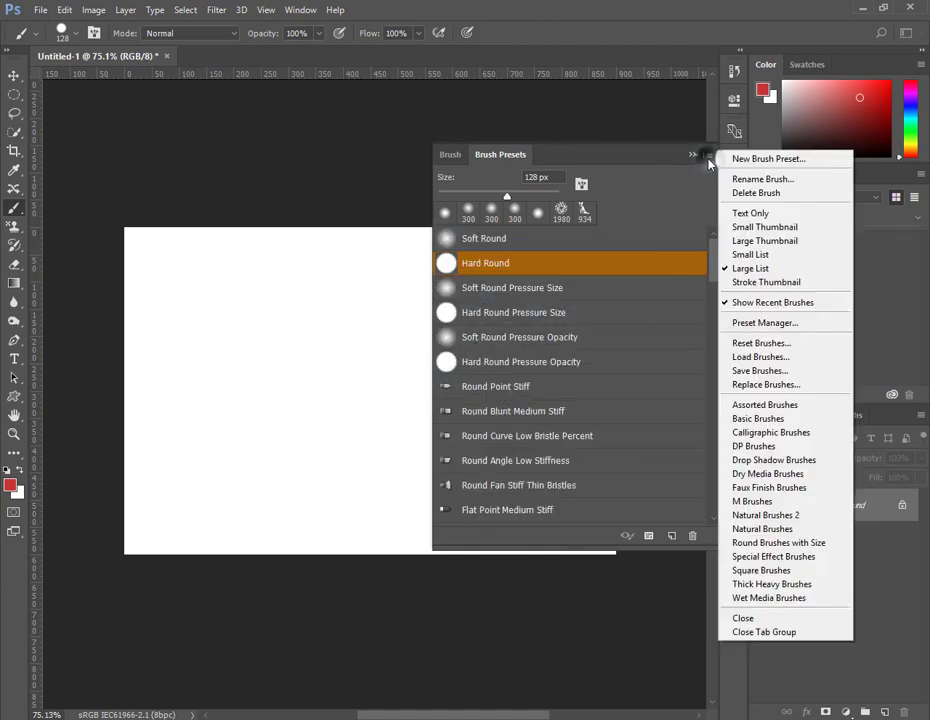
left_click(814, 282)
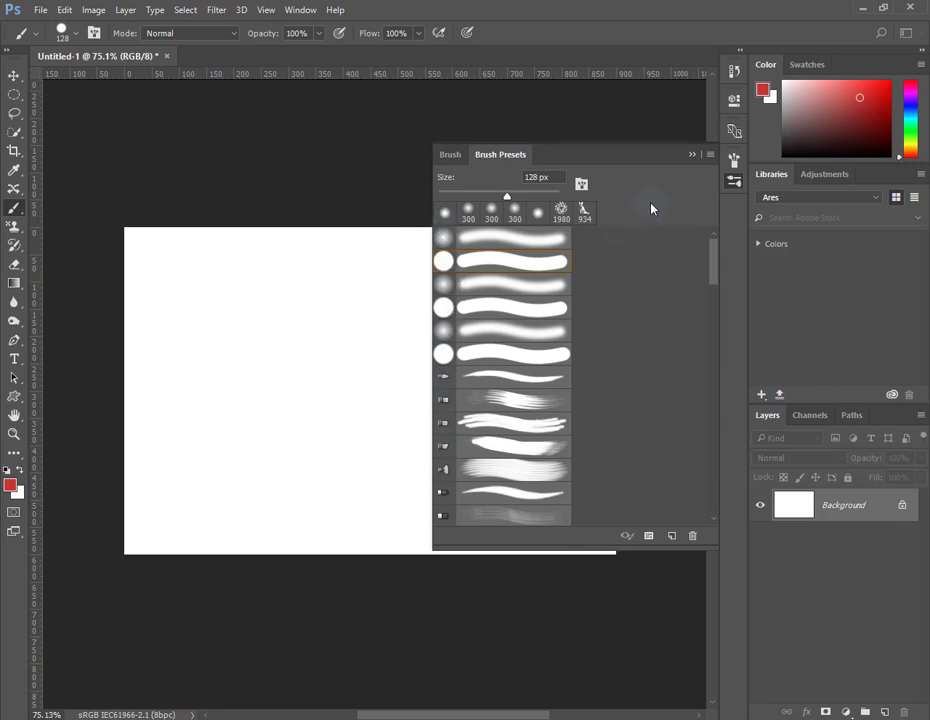
Turn Show Recent Brushes off and then back on.
left_click(709, 155)
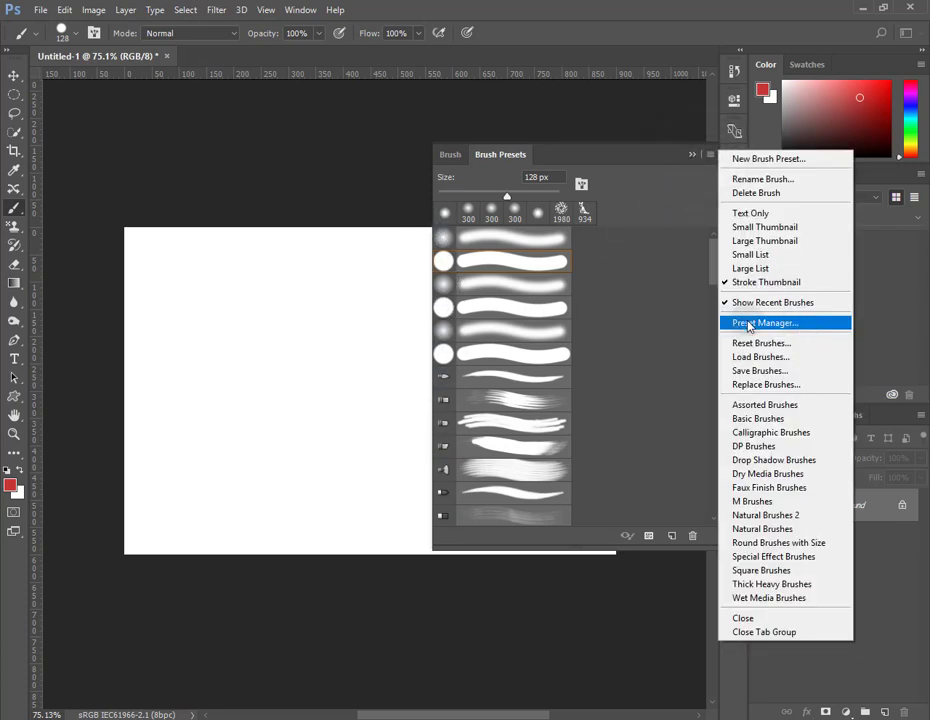
left_click(767, 302)
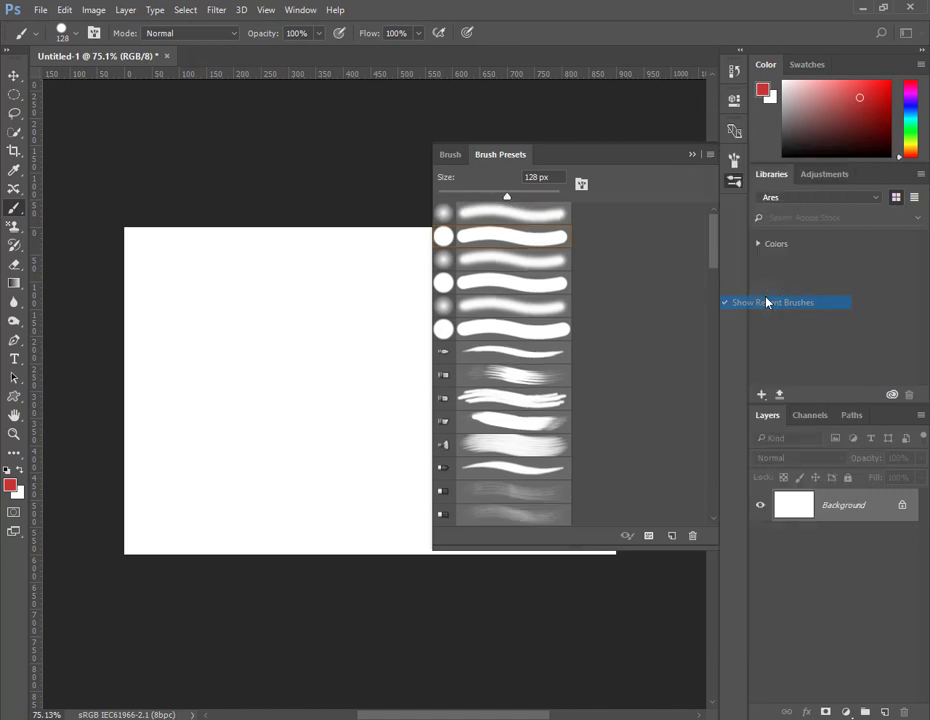
left_click(711, 155)
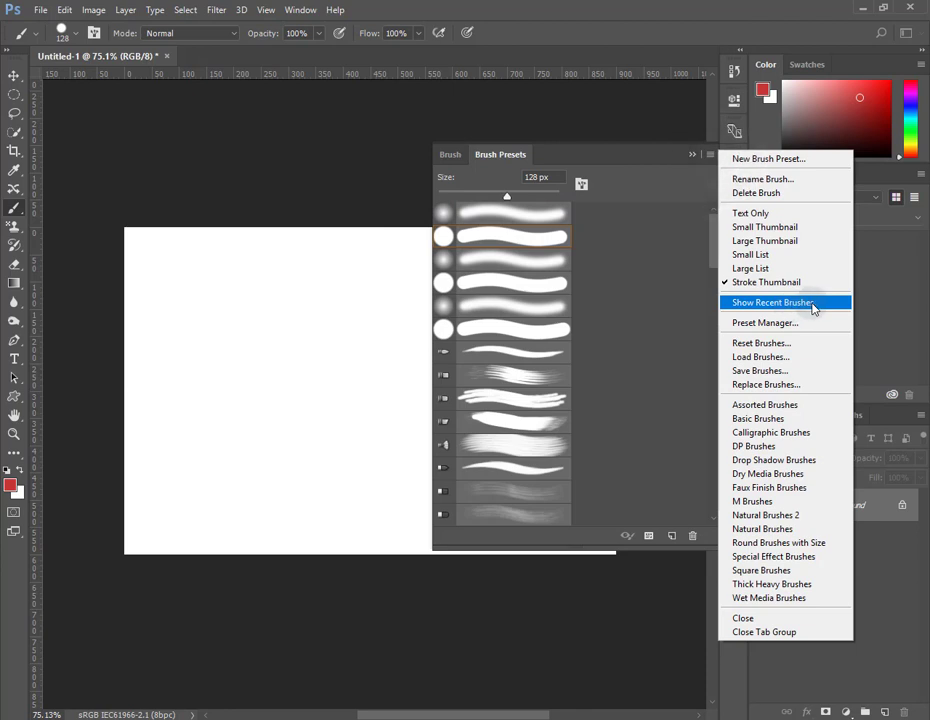
left_click(728, 303)
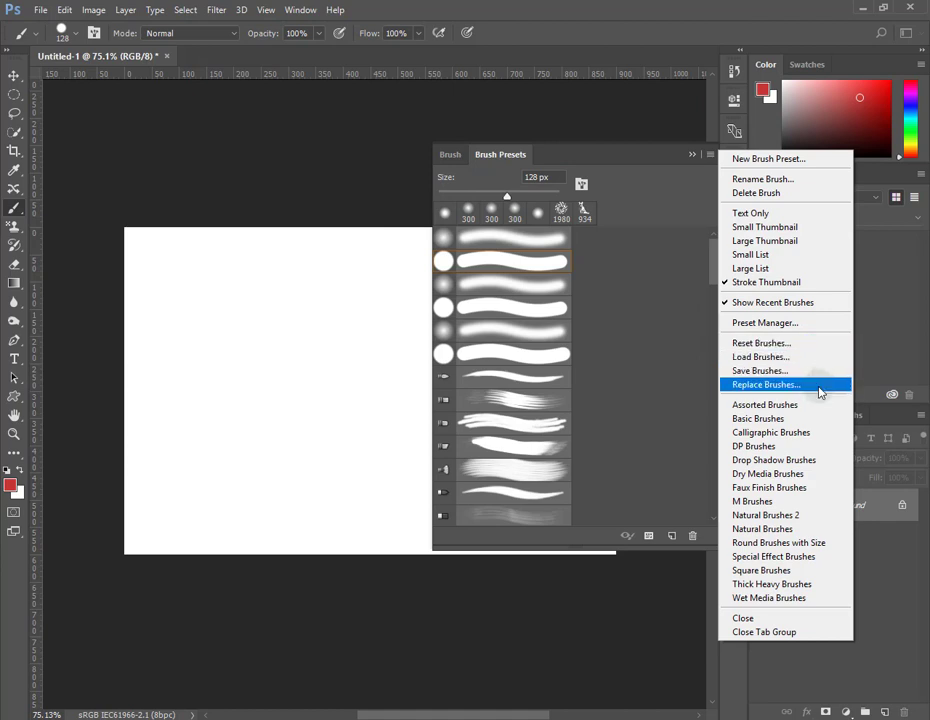
left_click(479, 352)
left_click(710, 154)
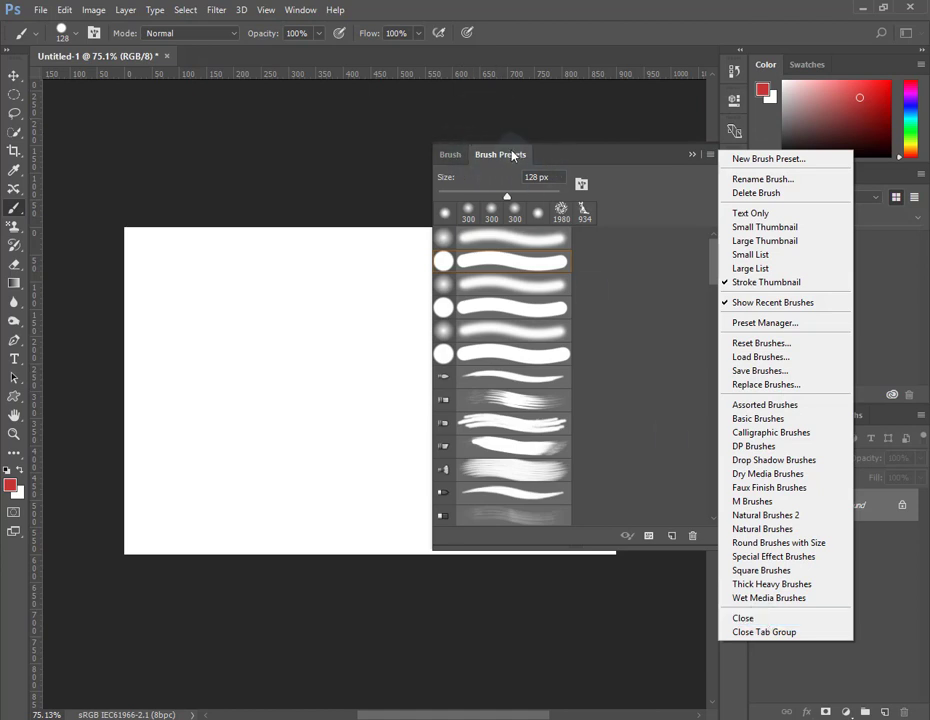
Select the scattered bristle brush preset and undo a trial stroke with Ctrl+Z.
left_click(515, 240)
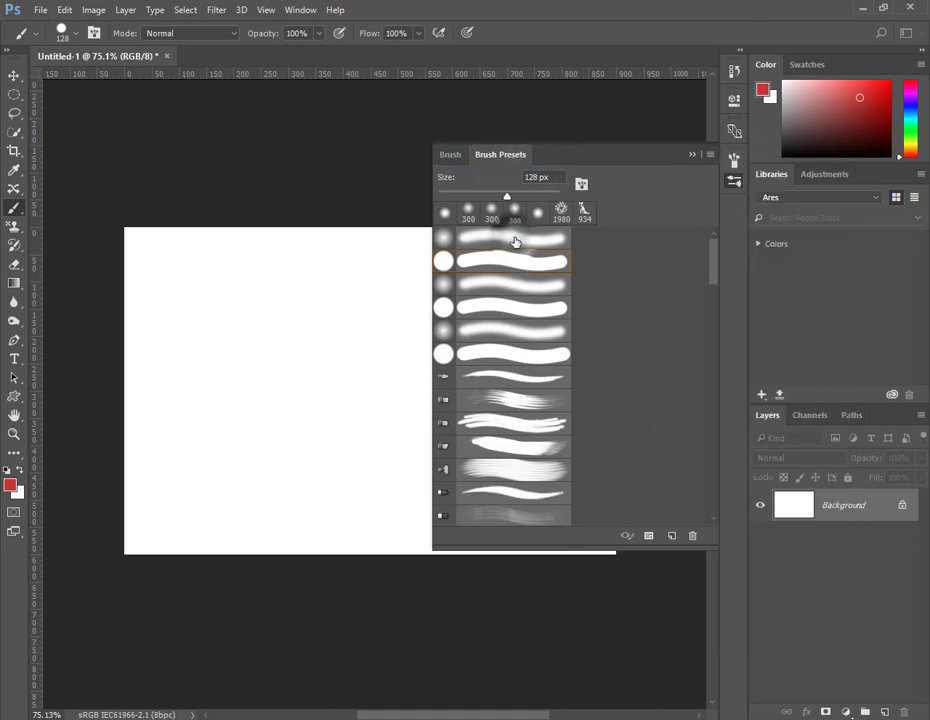
left_click(523, 400)
left_click_drag(310, 360, 386, 366)
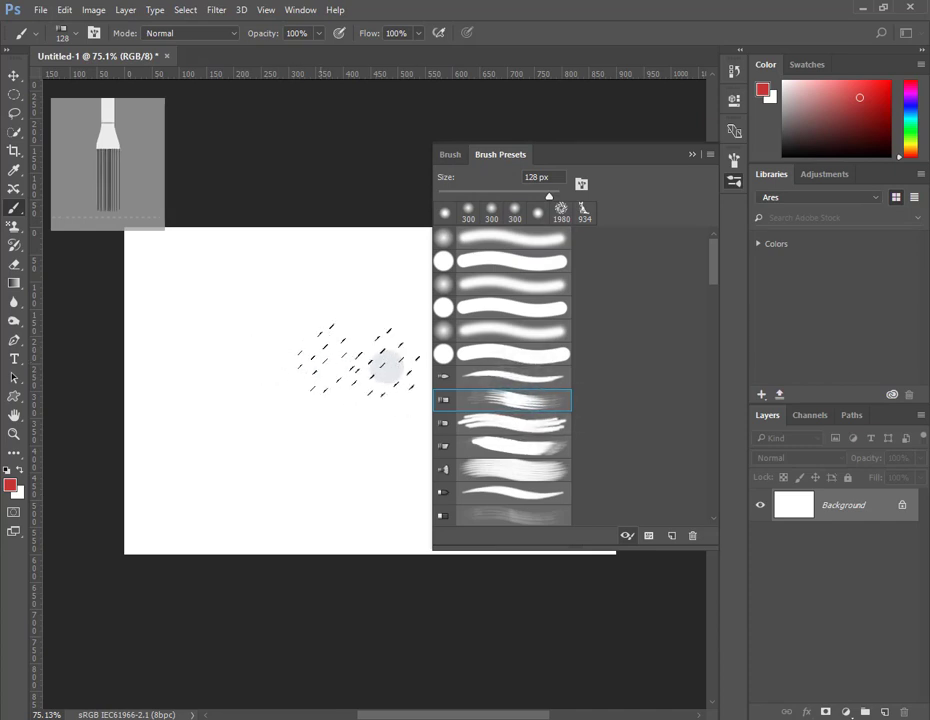
key("ctrl+z")
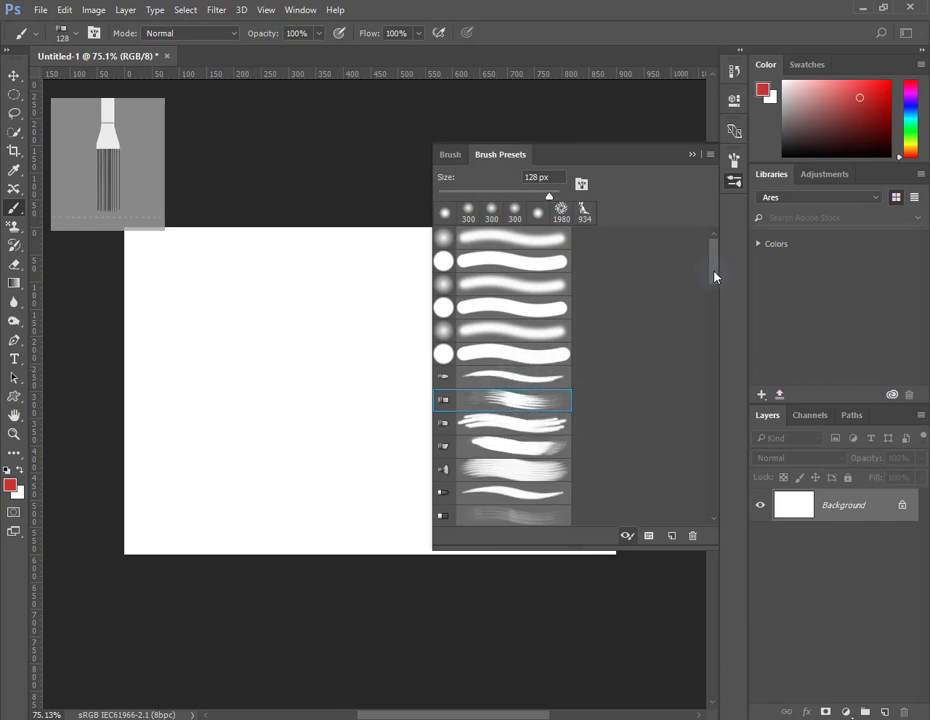
Toggle the bristle tip preview between top-down and side views.
mouse_move(714, 277)
left_mouse_down()
mouse_move(710, 524)
mouse_move(722, 259)
left_mouse_up()
left_click(112, 157)
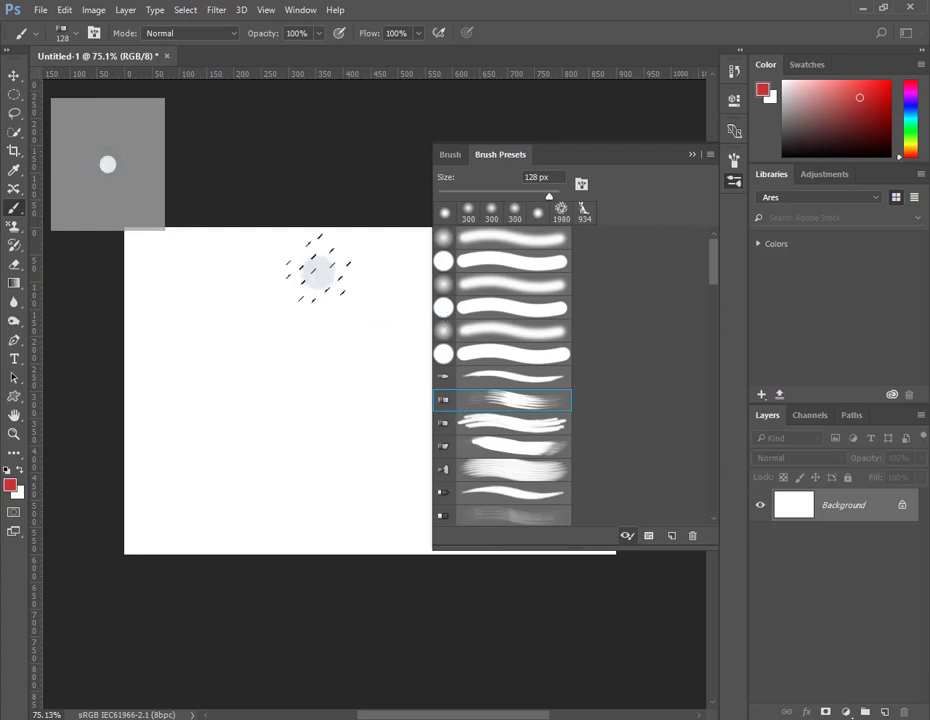
left_click(112, 165)
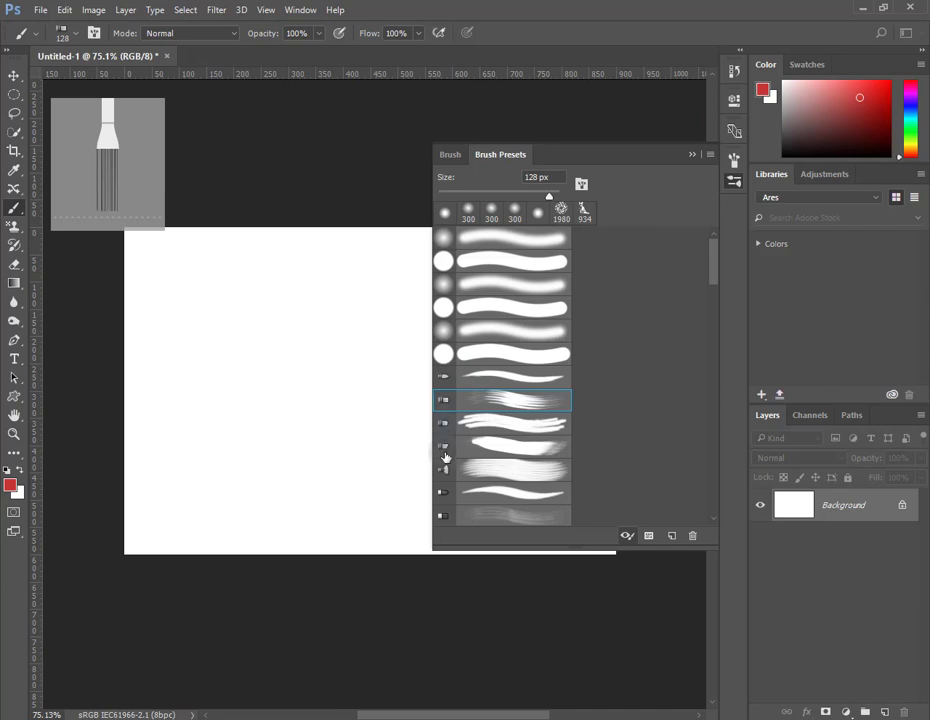
left_click(708, 156)
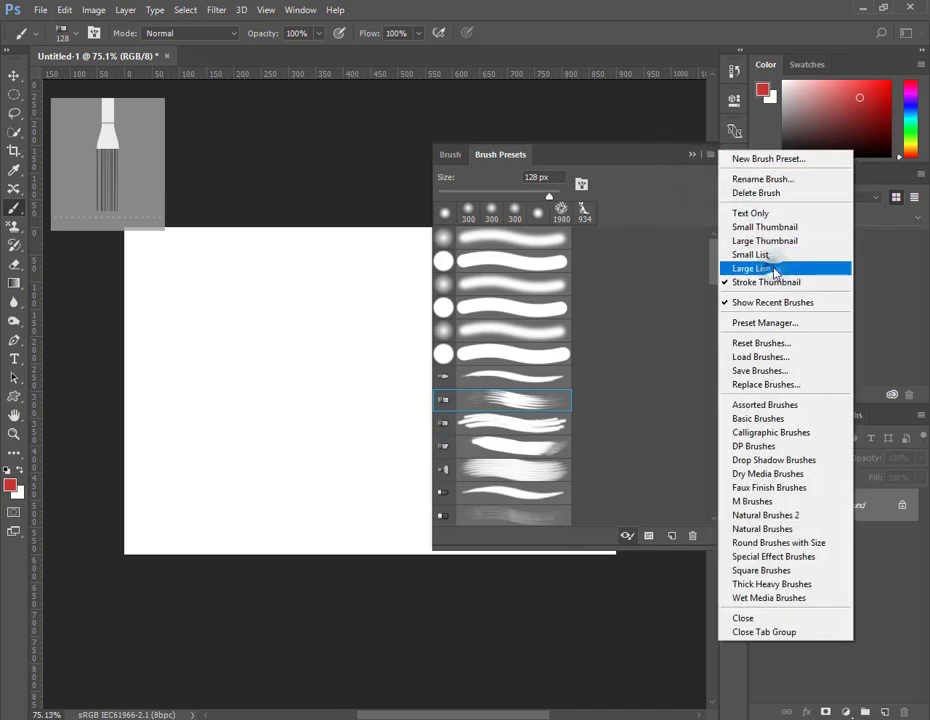
Switch Brush Presets to Large List view and scroll through the named presets.
left_click(775, 270)
left_click_drag(710, 342, 710, 285)
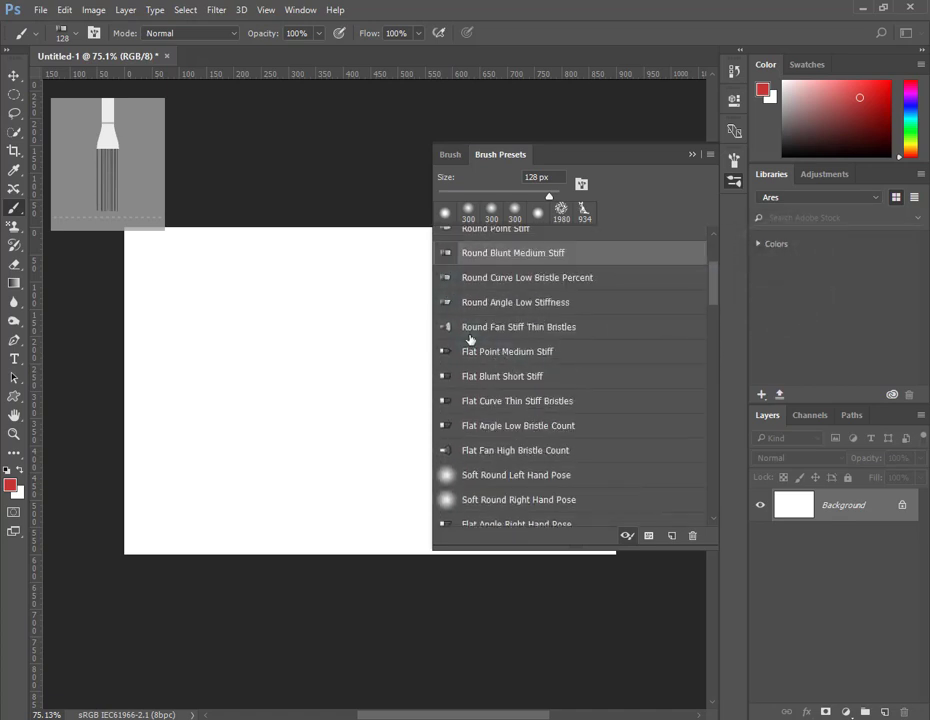
scroll(518, 453, "down", 1)
scroll(517, 450, "down", 2)
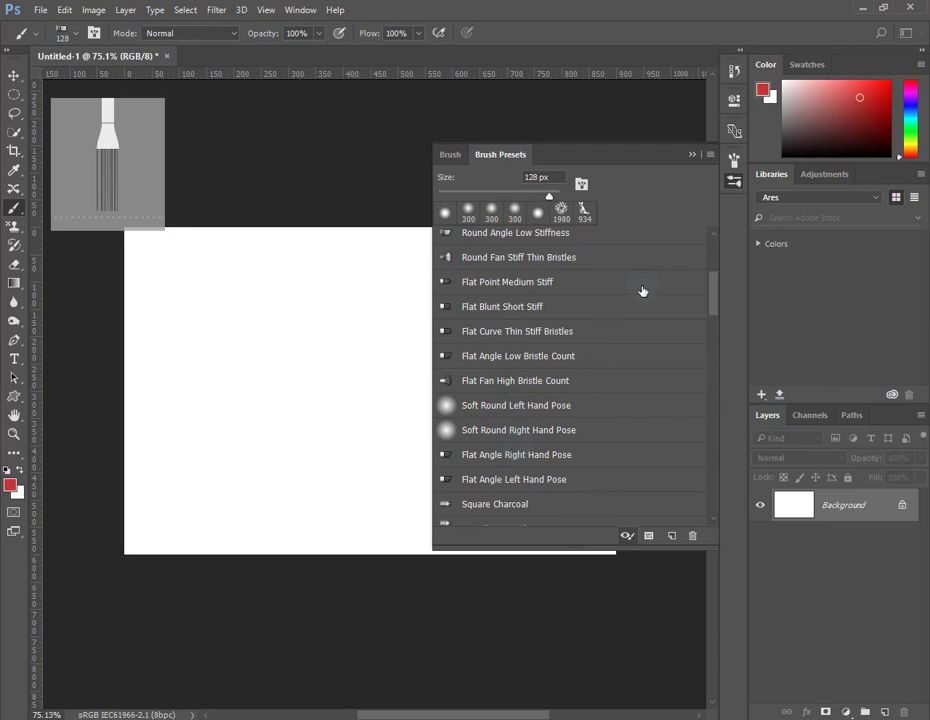
mouse_move(712, 287)
left_mouse_down()
mouse_move(708, 336)
mouse_move(712, 271)
left_mouse_up()
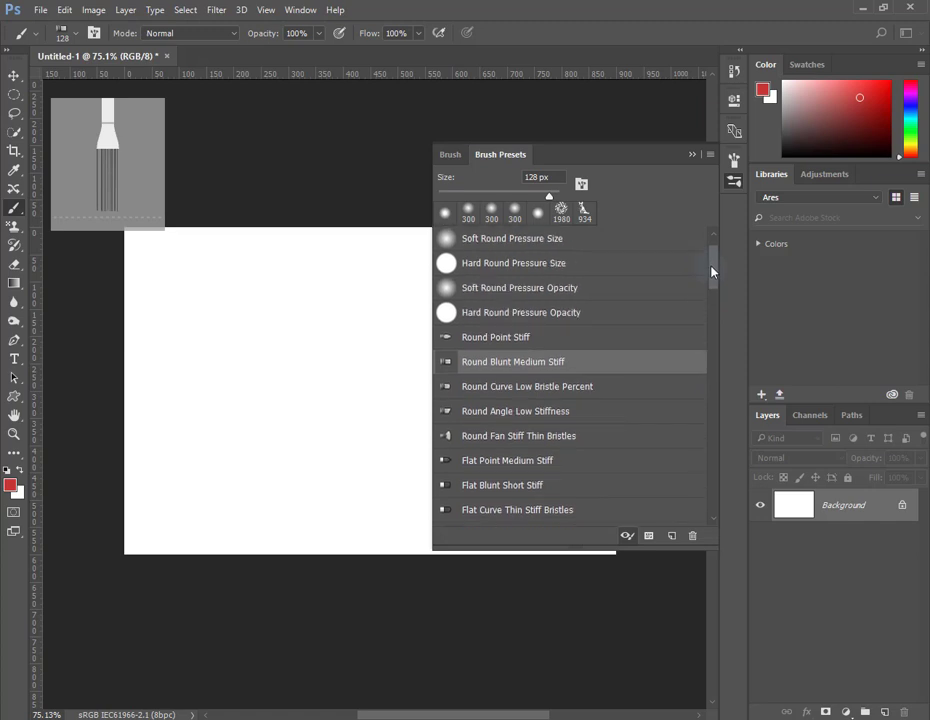
left_click_drag(712, 271, 705, 307)
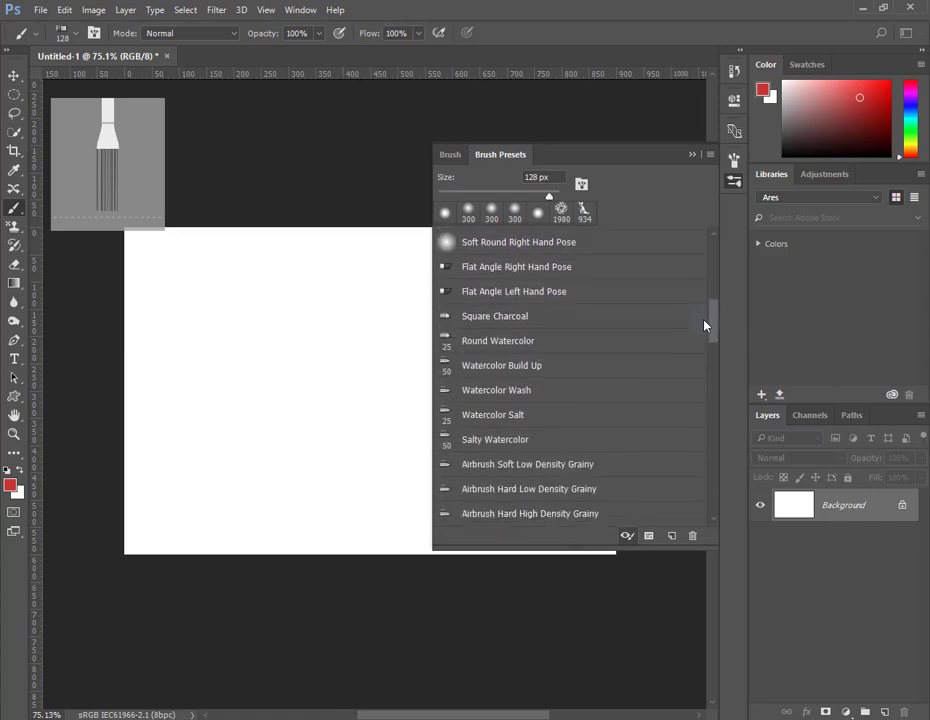
left_click_drag(705, 307, 704, 355)
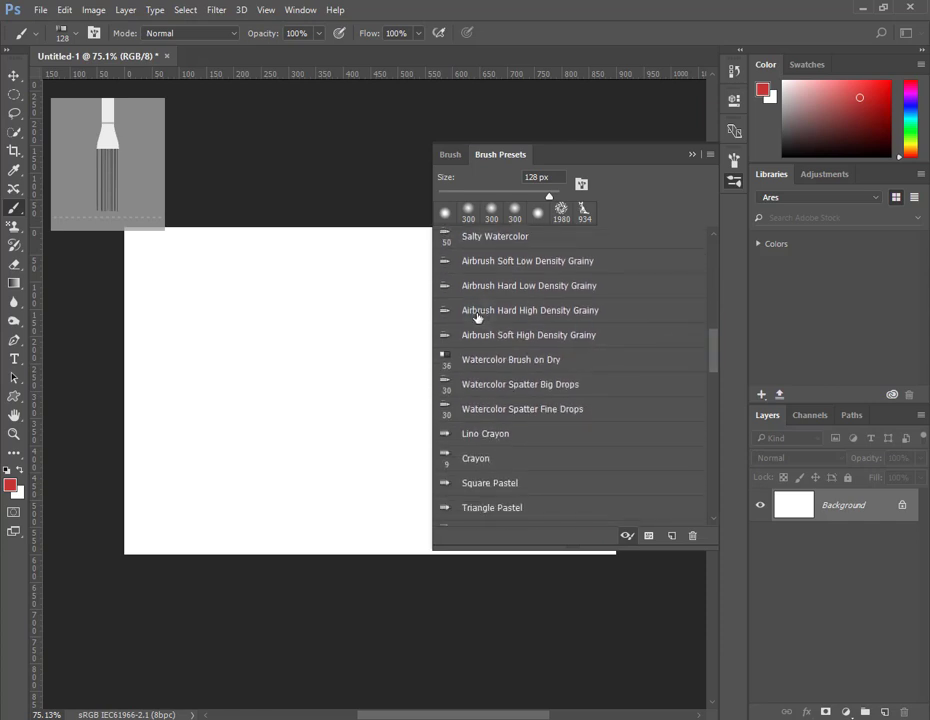
Paint three red Airbrush Hard High Density Grainy squiggles, then show presets as Large Thumbnails.
left_click(519, 321)
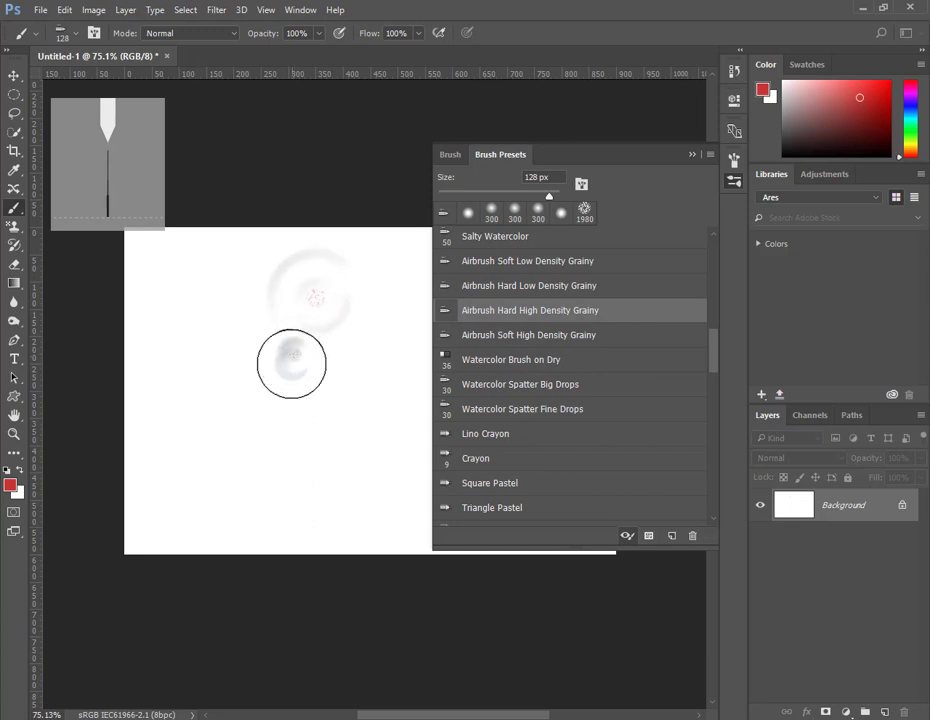
left_click_drag(305, 330, 292, 385)
left_click_drag(273, 321, 200, 312)
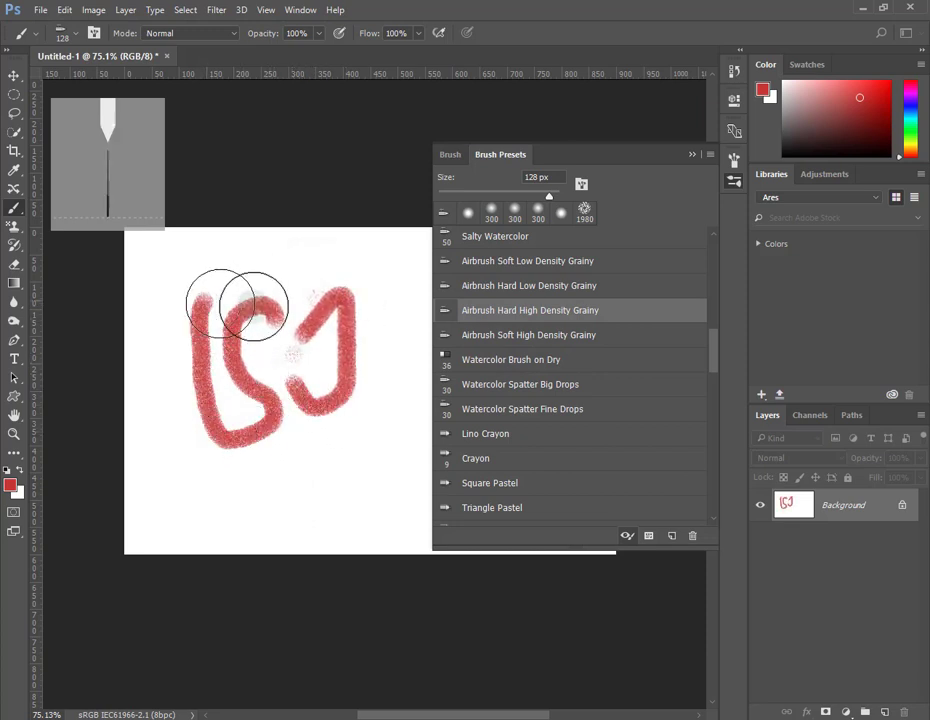
mouse_move(318, 276)
left_mouse_down()
mouse_move(358, 428)
mouse_move(336, 490)
left_mouse_up()
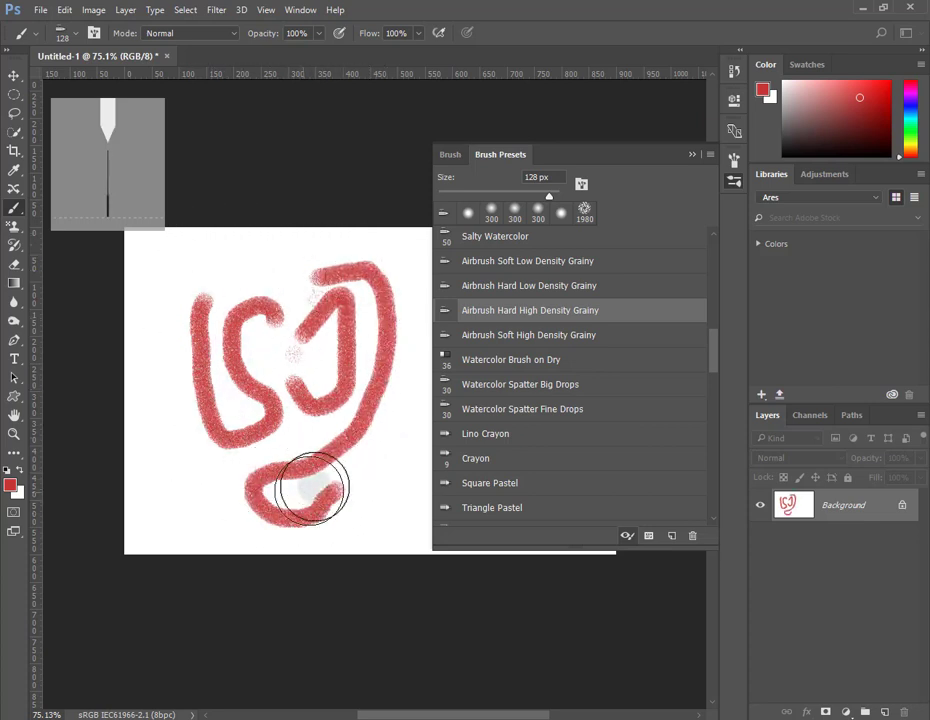
left_click(710, 154)
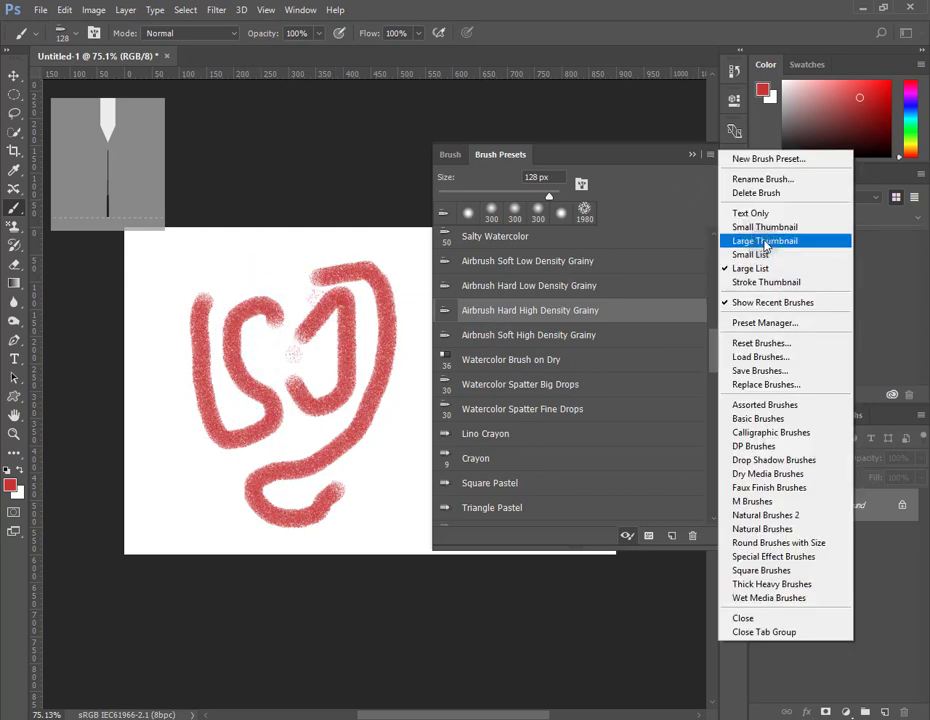
left_click(766, 241)
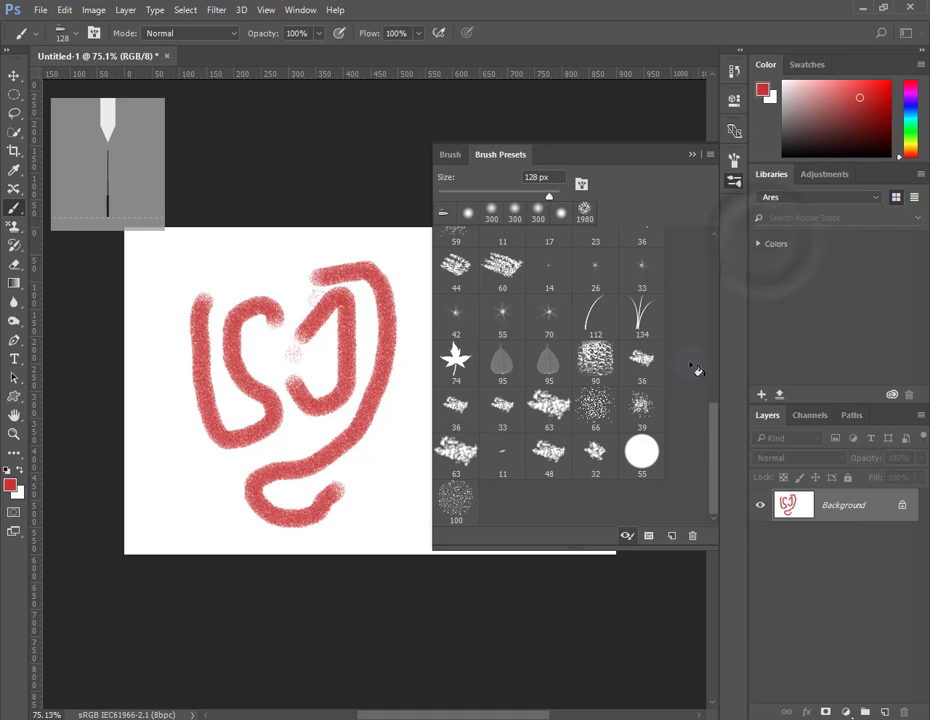
Pick the pointed bristle preset and paint broad red strokes over the squiggles.
left_click_drag(710, 429, 714, 265)
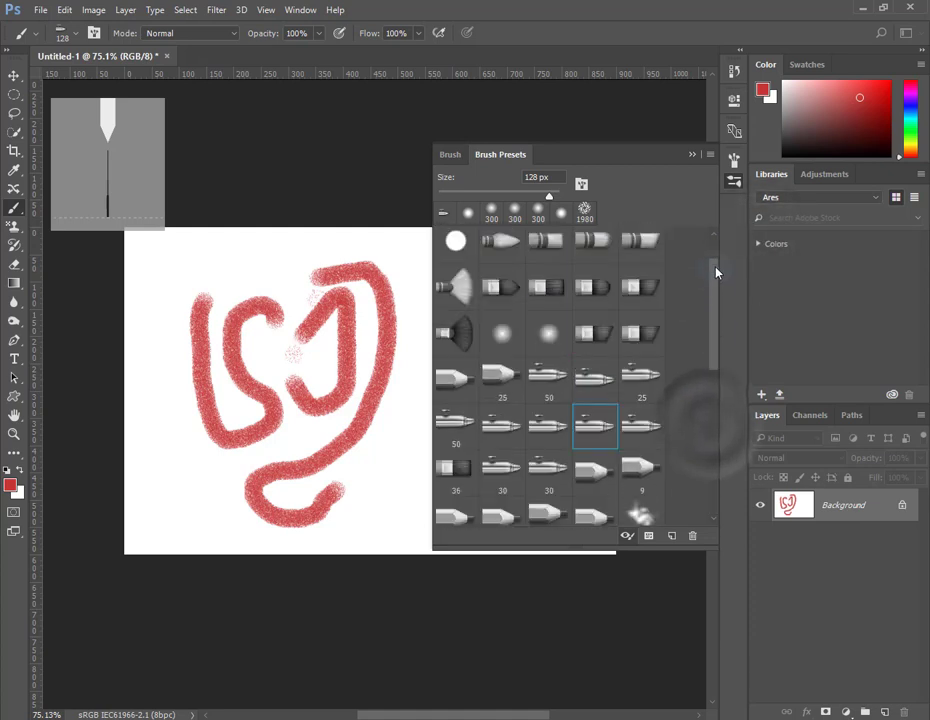
left_click(553, 338)
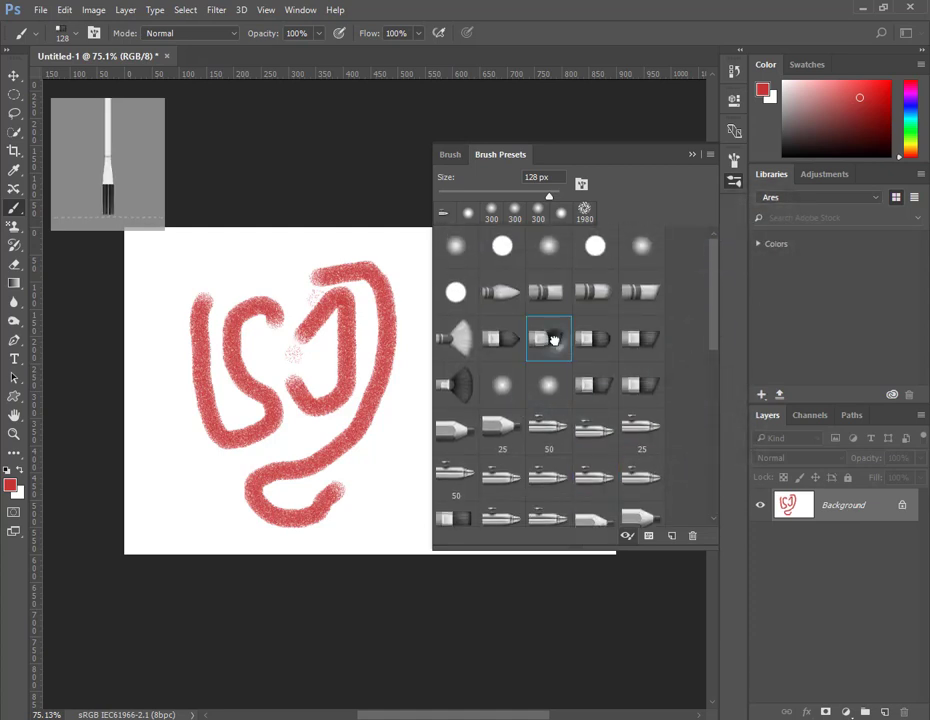
left_click(596, 342)
left_click(502, 345)
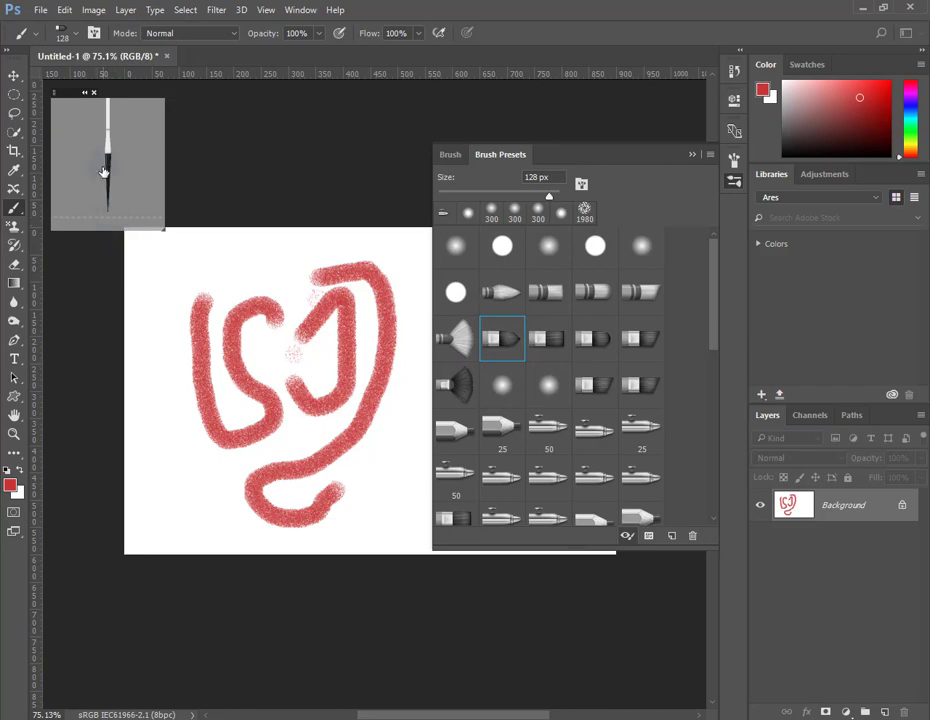
left_click_drag(190, 262, 221, 316)
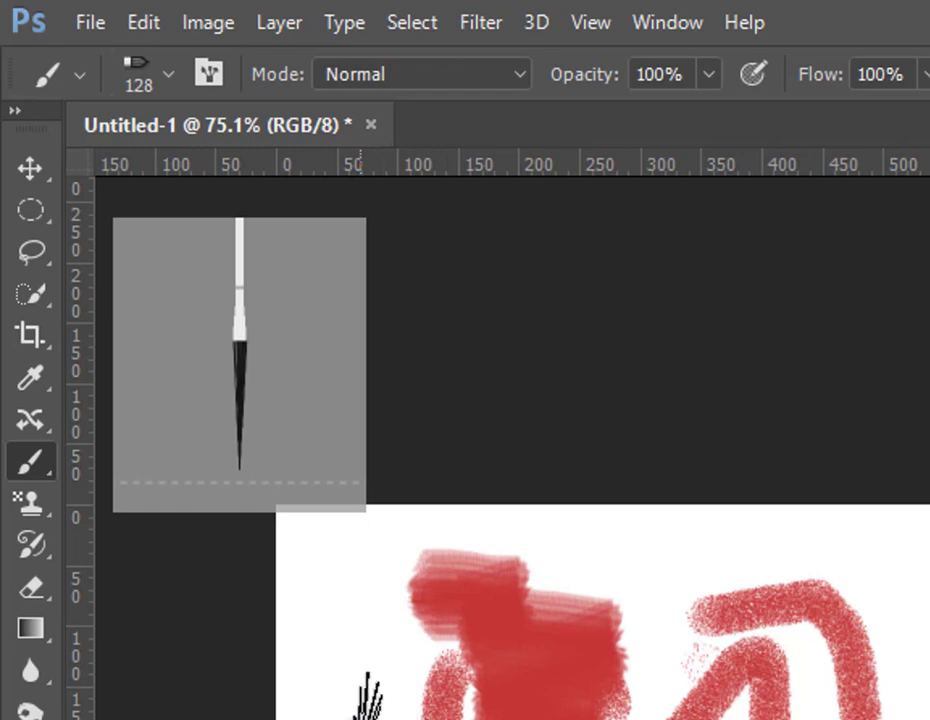
left_click_drag(368, 690, 390, 715)
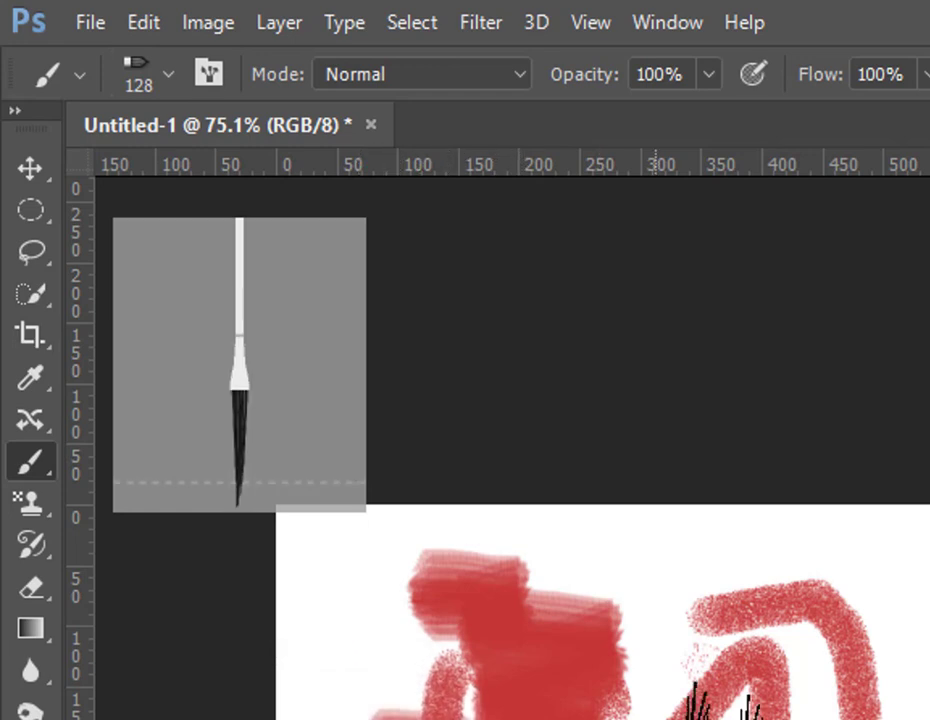
mouse_move(716, 602)
left_mouse_down()
mouse_move(378, 605)
mouse_move(581, 581)
mouse_move(768, 612)
mouse_move(862, 644)
left_mouse_up()
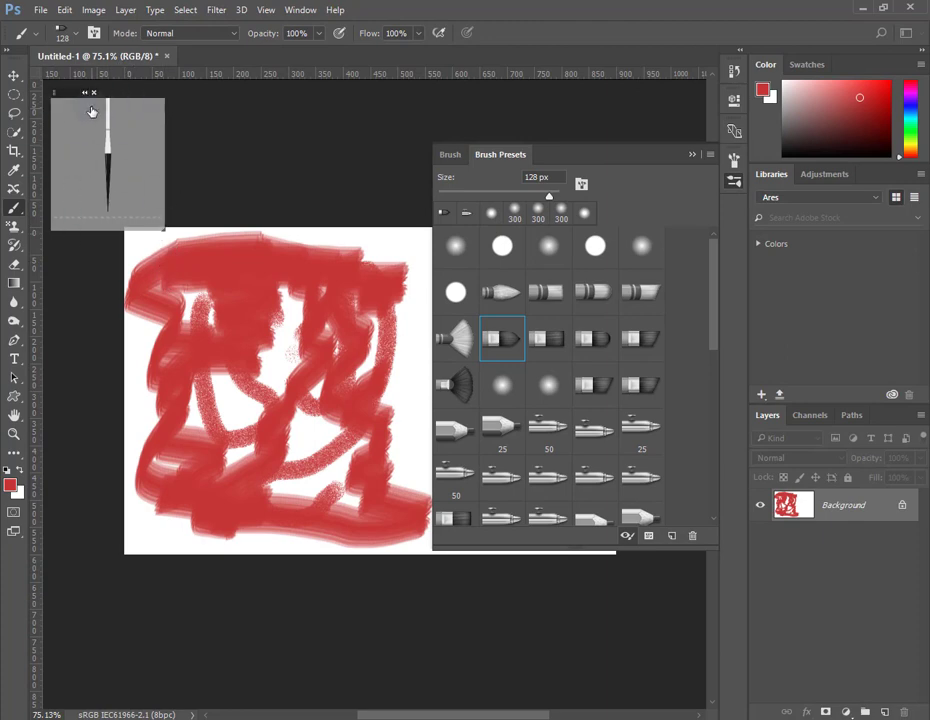
Close the brush tip preview, extend red to the left edge, and choose the hard round 128 px preset.
mouse_move(94, 93)
left_click(95, 94)
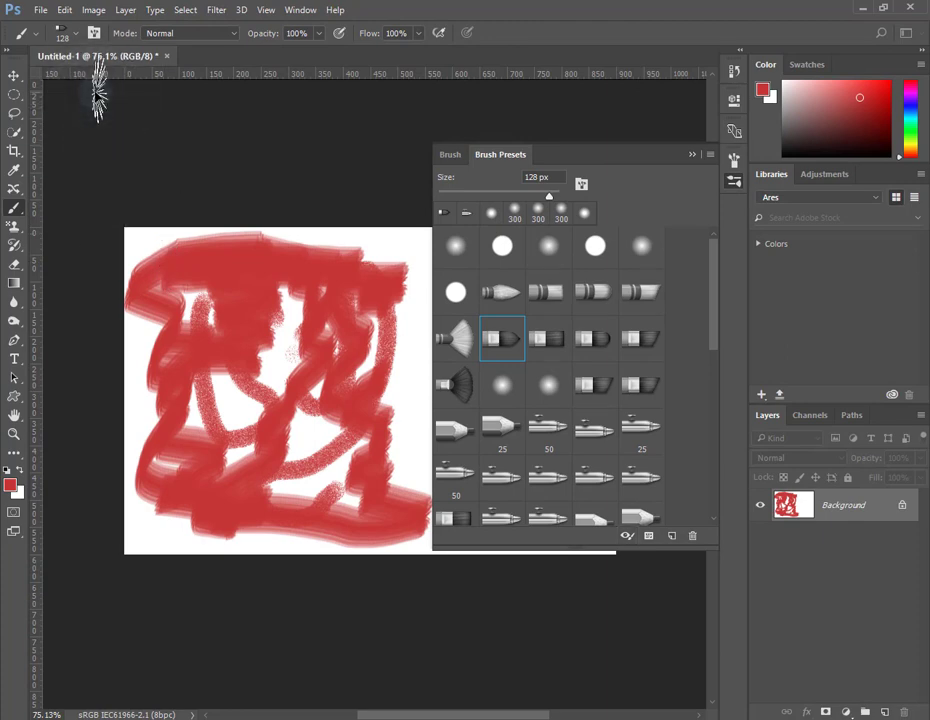
left_click(135, 268)
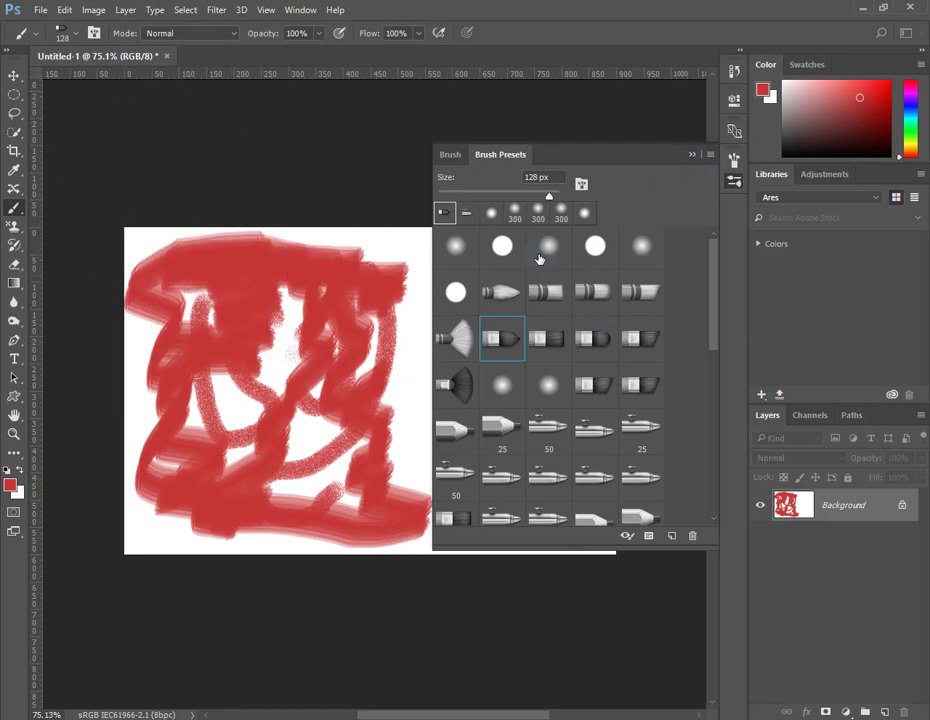
left_click(502, 247)
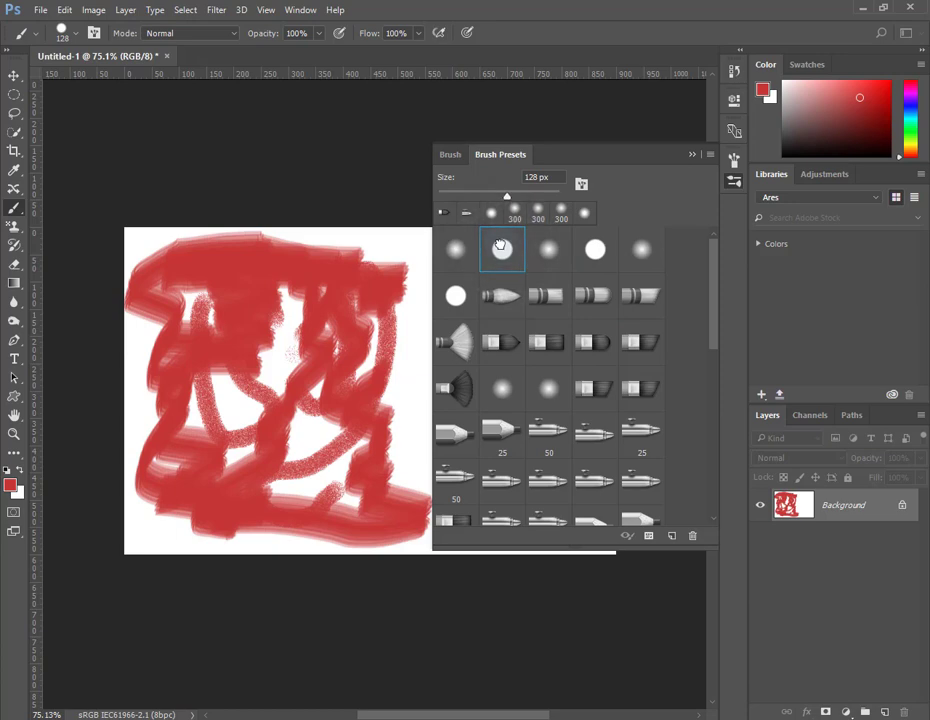
left_click(300, 10)
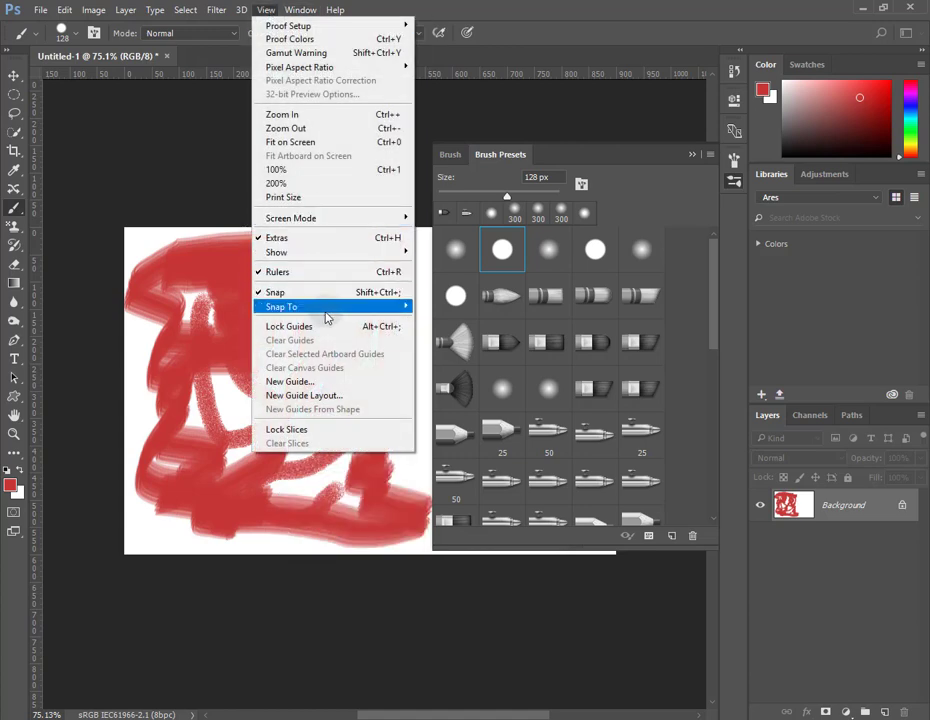
mouse_move(330, 252)
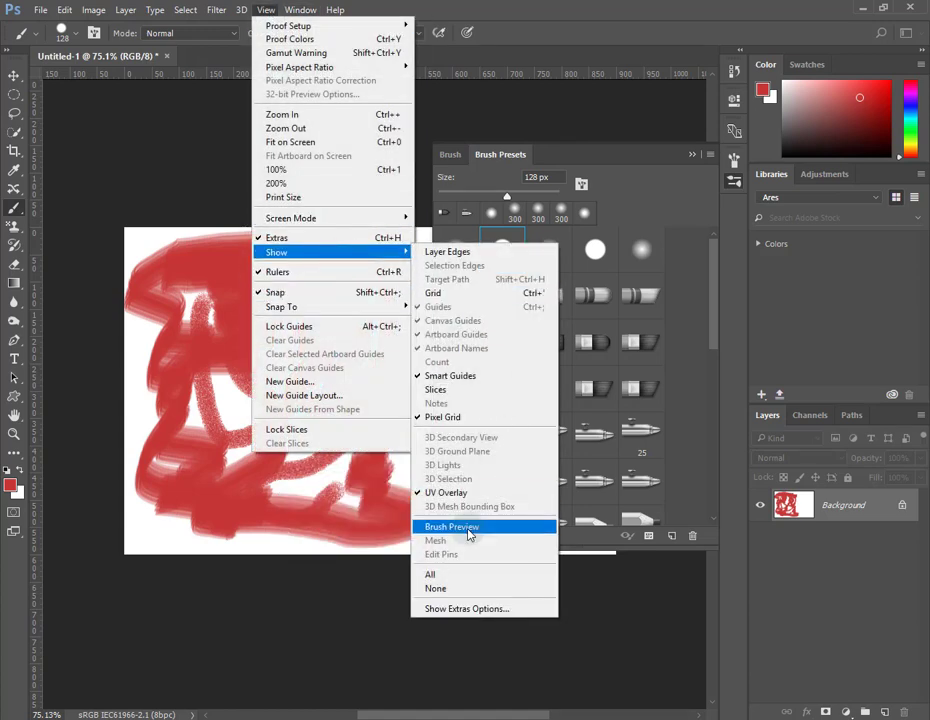
Enlarge the brush tip preview and paint a streaky 128 px flat-bristle stroke across the upper middle.
left_click(468, 530)
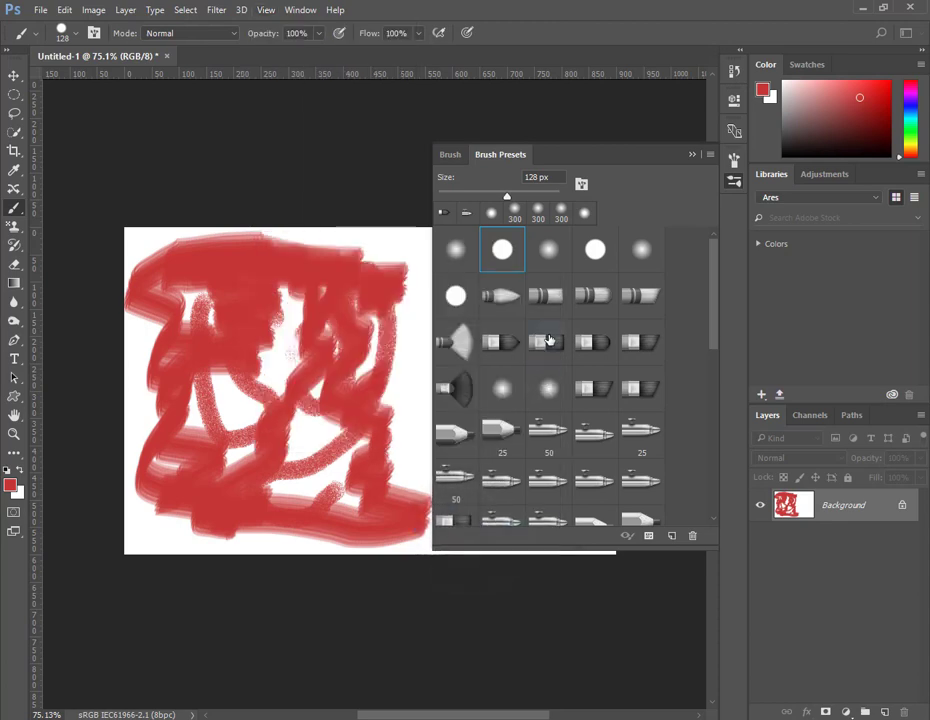
left_click(550, 300)
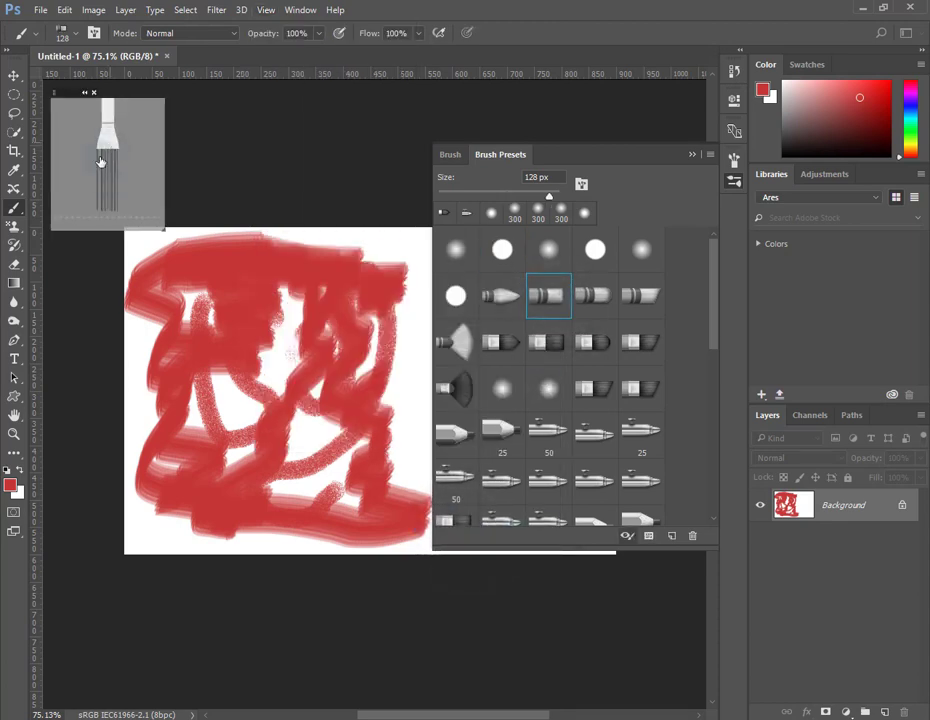
left_click(85, 95)
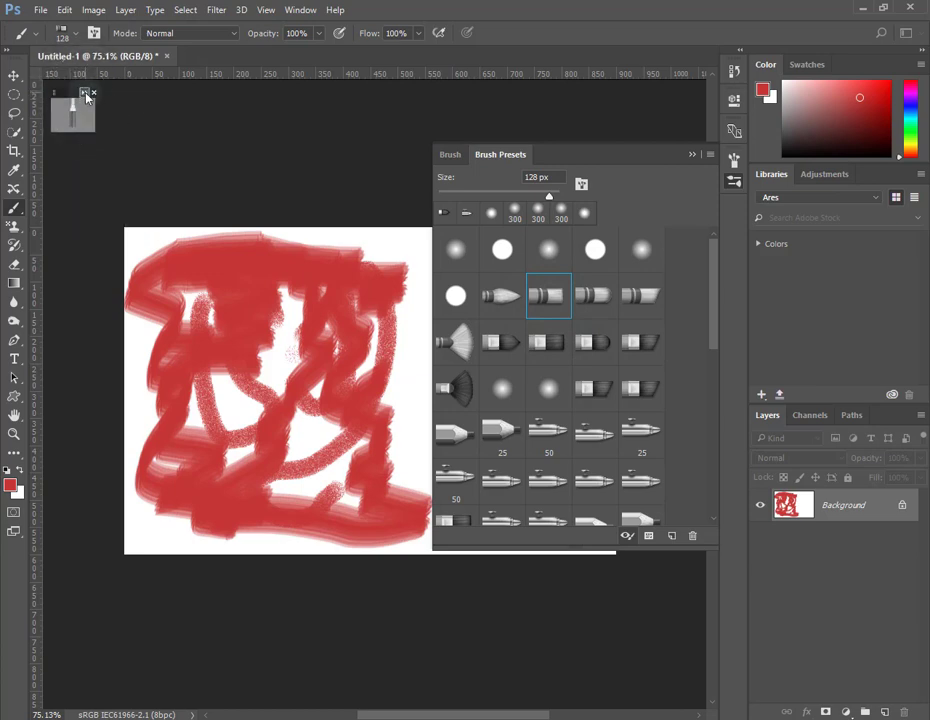
left_click(86, 97)
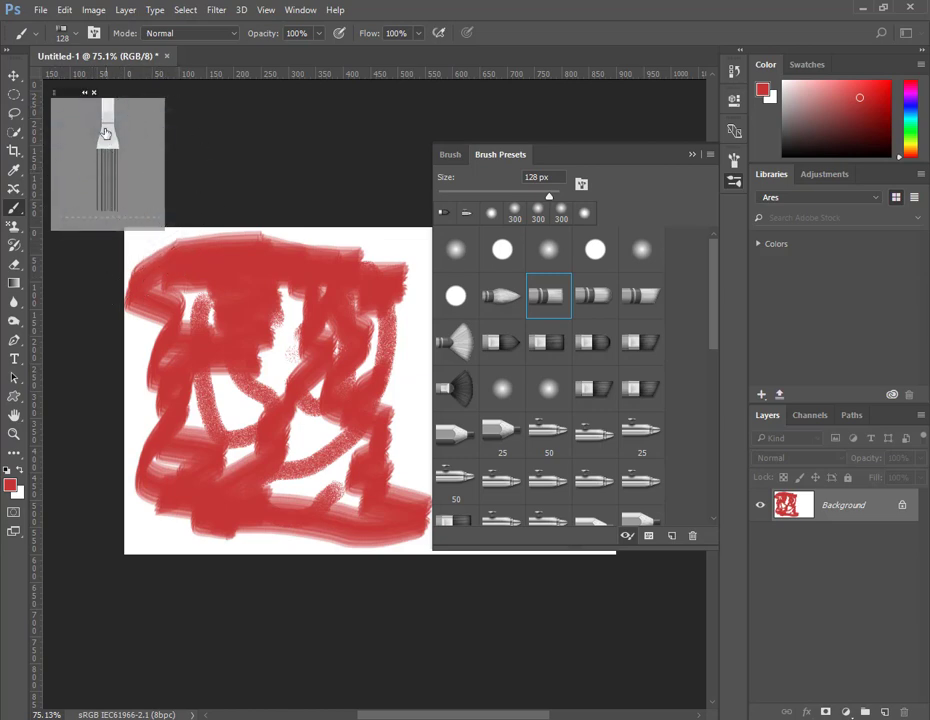
left_click_drag(313, 303, 330, 300)
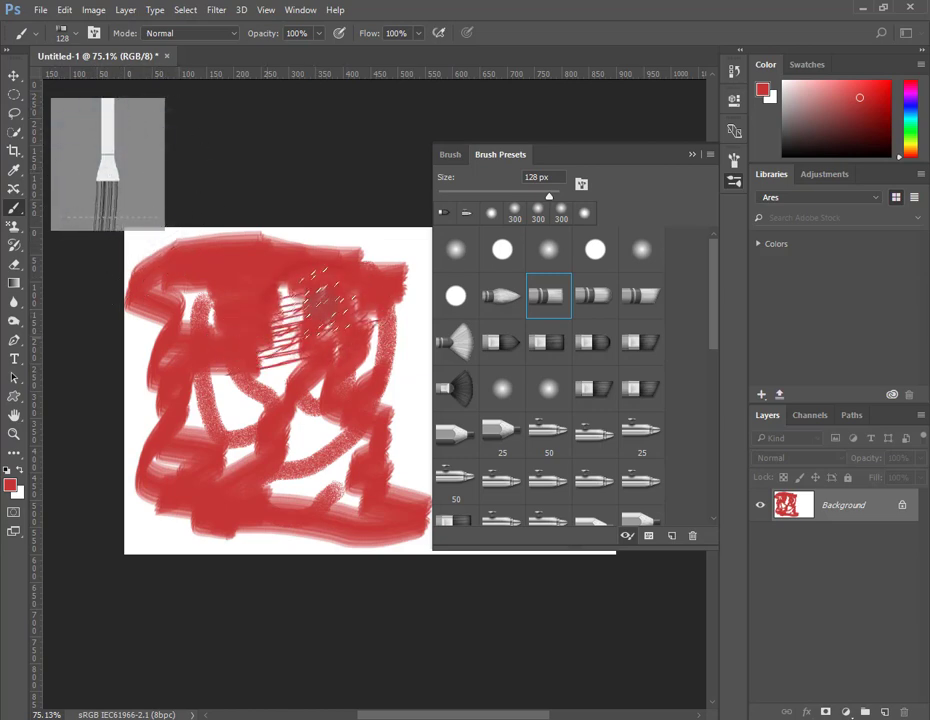
Toggle between Brush settings and Brush Presets, hiding and reshowing the brush-tip preview each time.
left_click(451, 157)
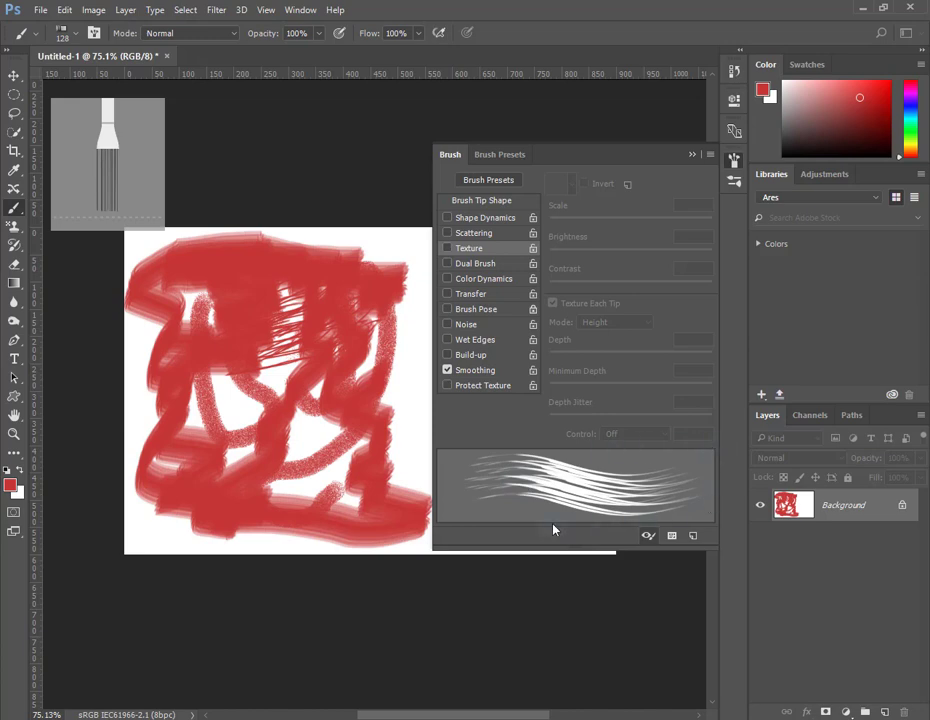
left_click(647, 537)
left_click(647, 537)
left_click(501, 157)
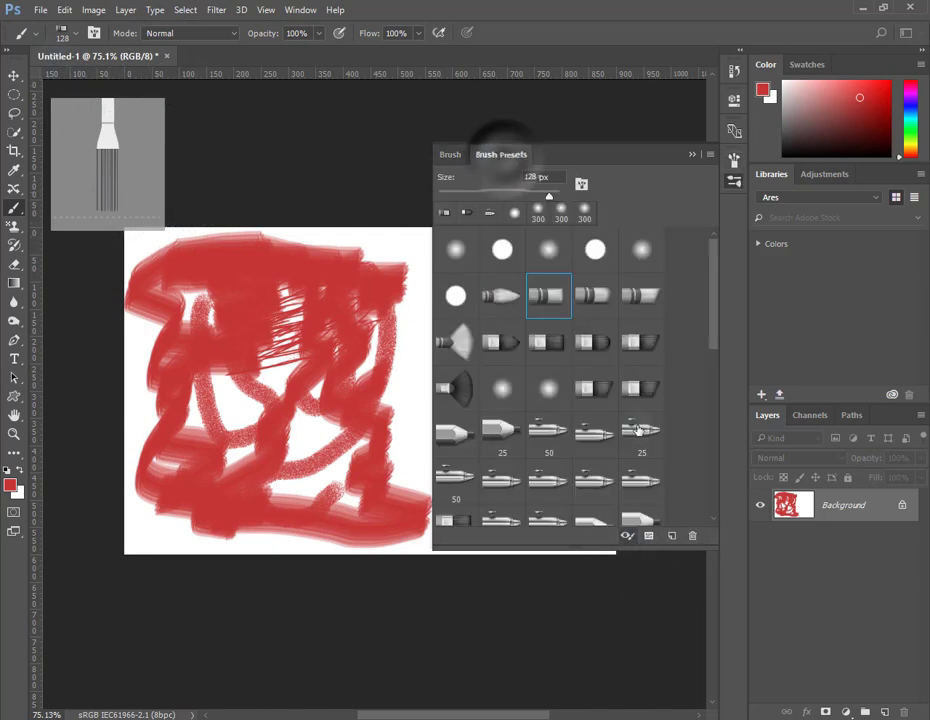
left_click(627, 539)
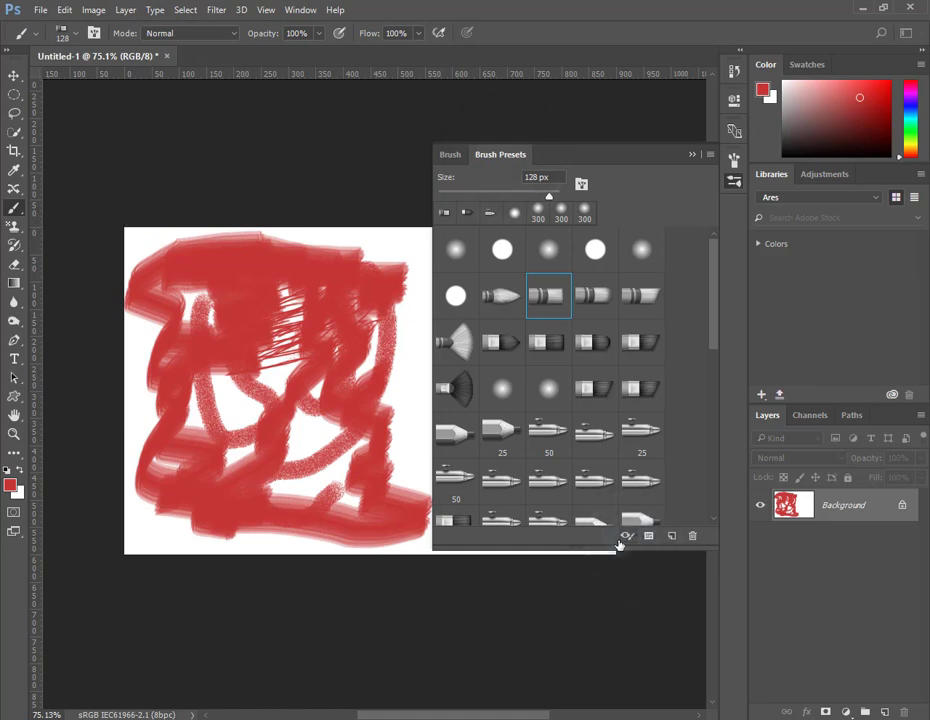
left_click(629, 538)
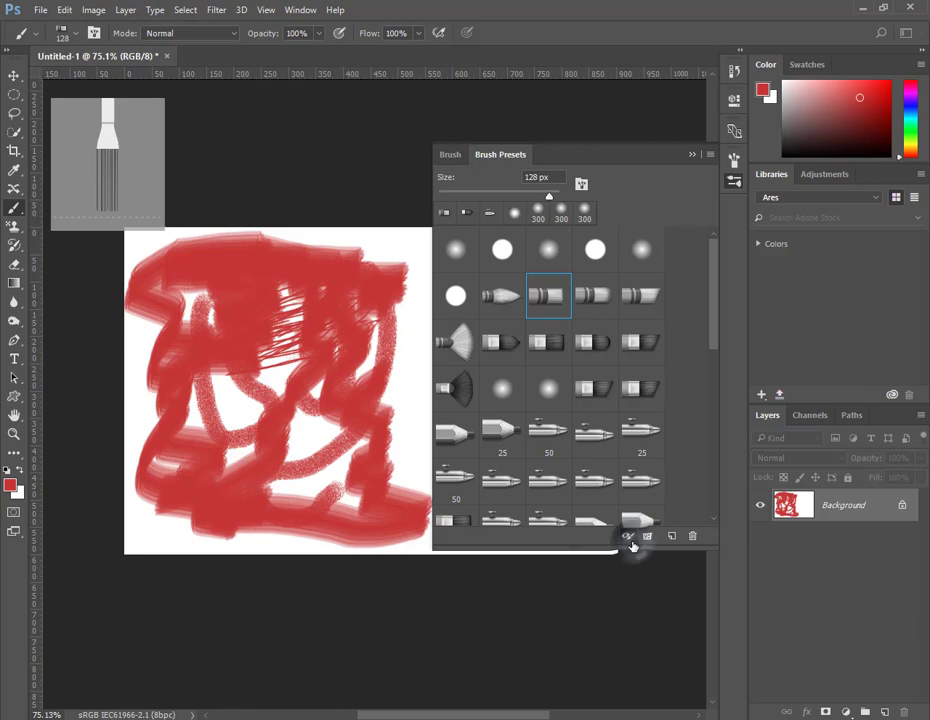
left_click(450, 156)
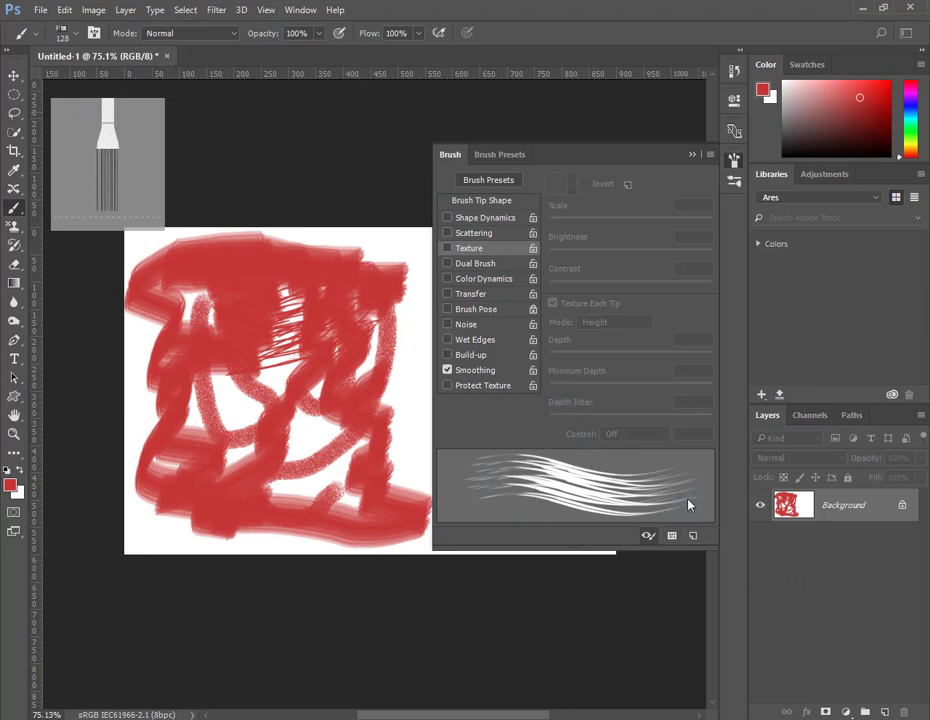
Revert to the Untitled-1 history snapshot for a blank white canvas, and reopen Brush settings.
left_click(735, 71)
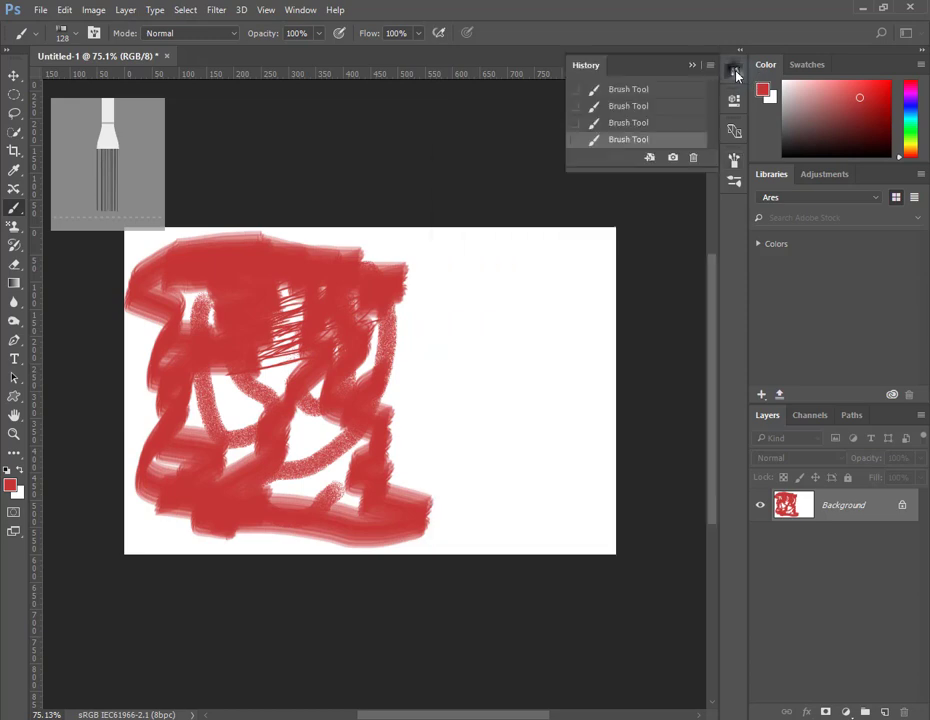
scroll(700, 95, "up", 1)
left_click(632, 91)
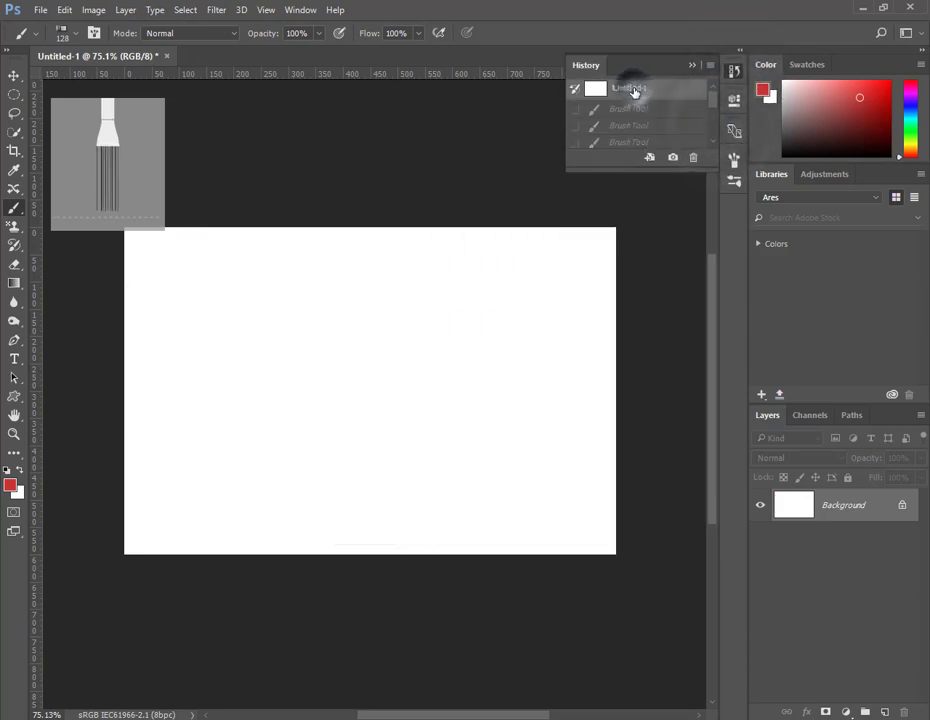
left_click(95, 33)
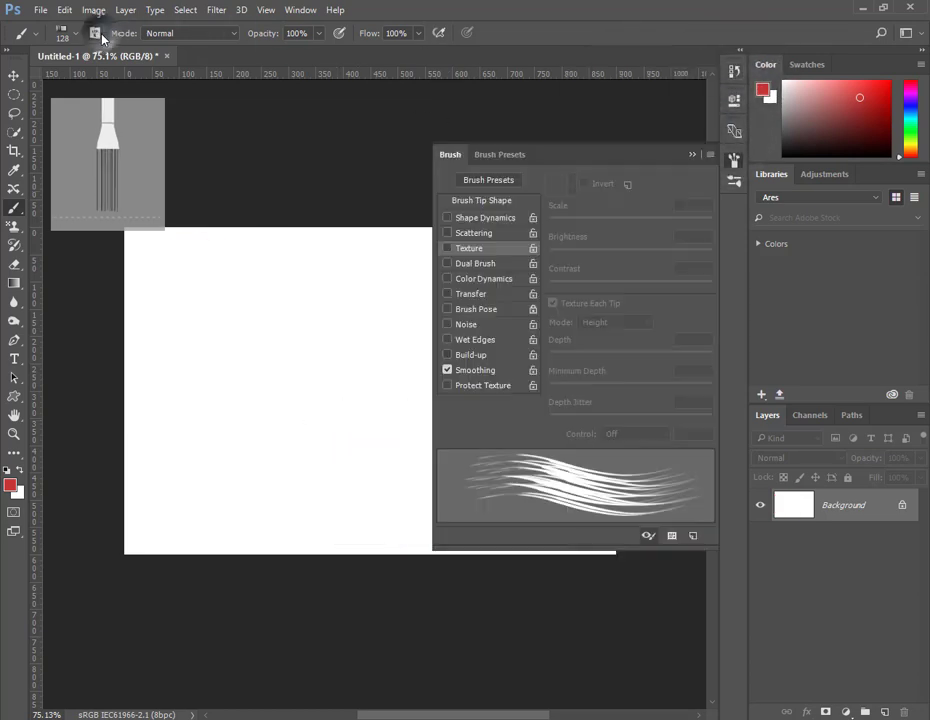
In Brush Tip Shape, try the round 30 tip with flips and wide spacing, then a spatter tip.
left_click(530, 203)
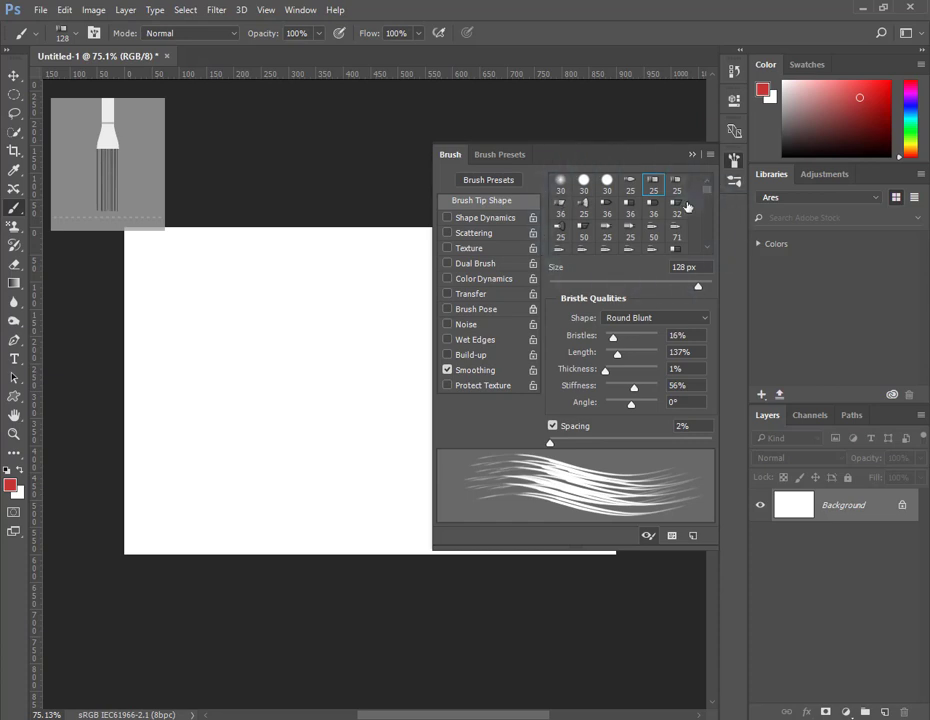
mouse_move(712, 191)
left_mouse_down()
mouse_move(711, 208)
mouse_move(708, 188)
left_mouse_up()
mouse_move(701, 291)
left_mouse_down()
mouse_move(600, 287)
mouse_move(634, 287)
mouse_move(639, 296)
left_mouse_up()
left_click(607, 181)
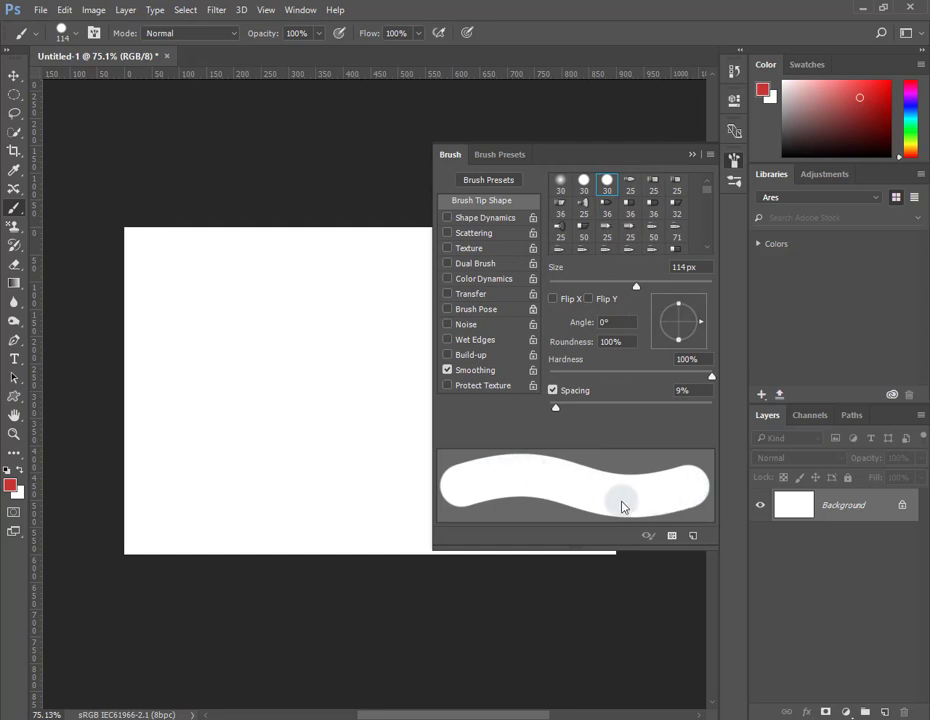
left_click(553, 298)
left_click(588, 298)
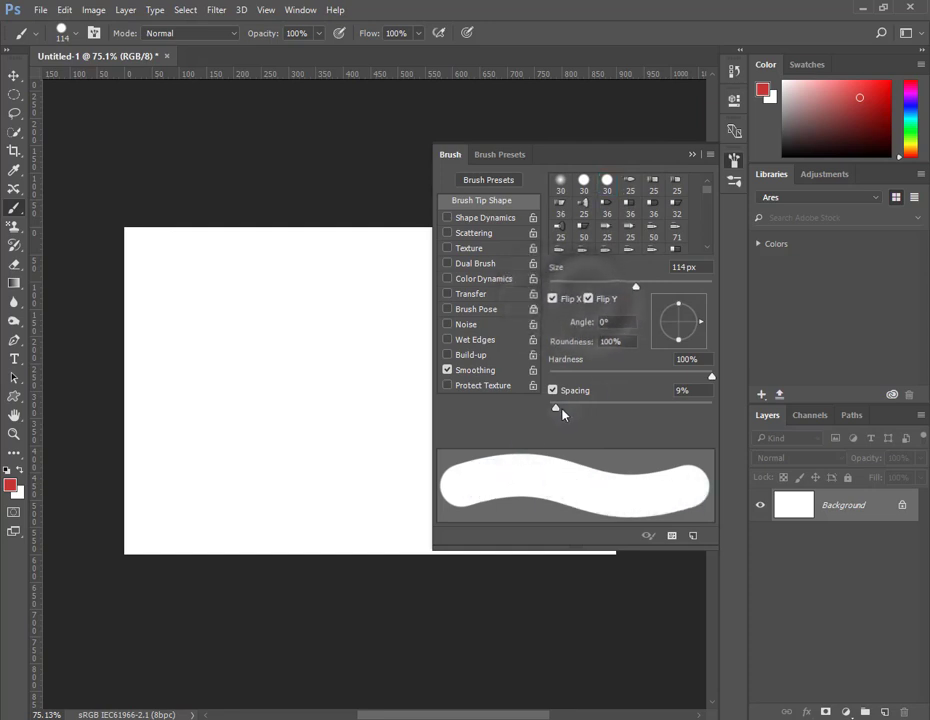
left_click_drag(558, 408, 641, 408)
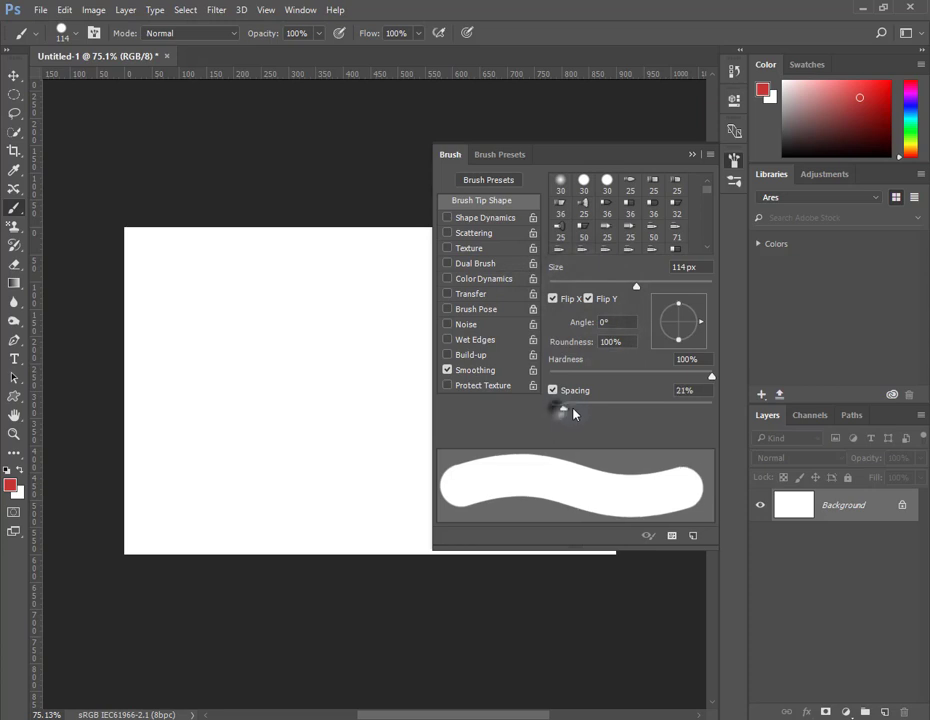
scroll(632, 245, "down", 1)
left_click(630, 243)
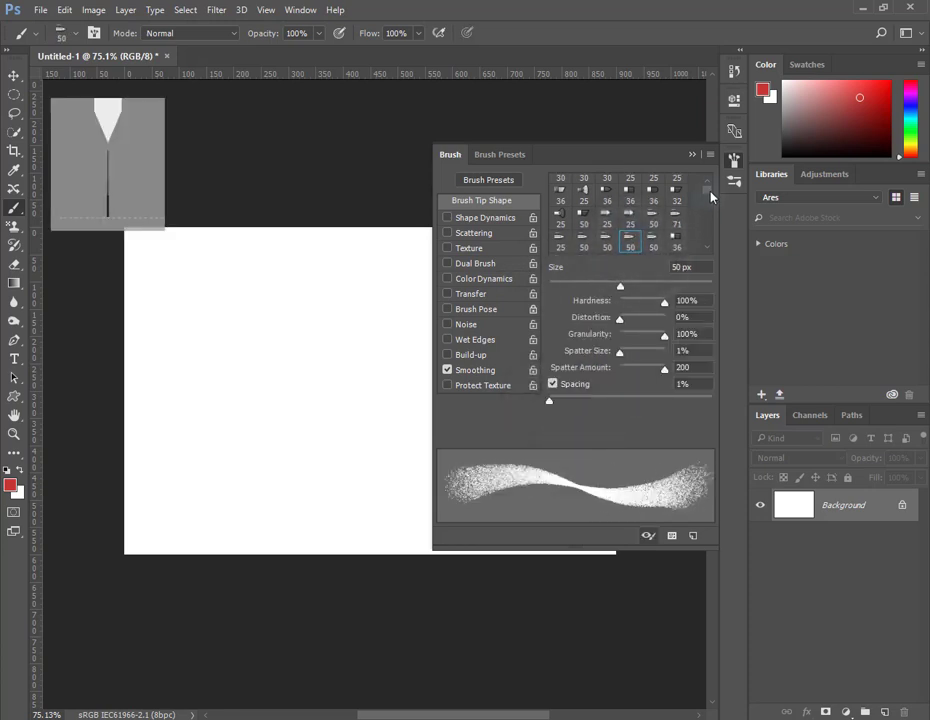
left_click_drag(711, 196, 708, 220)
Set the 64 px butterfly tip to 99% spacing, Flip X/Y, 28° angle, and paint an inverted-V trail.
left_click(606, 231)
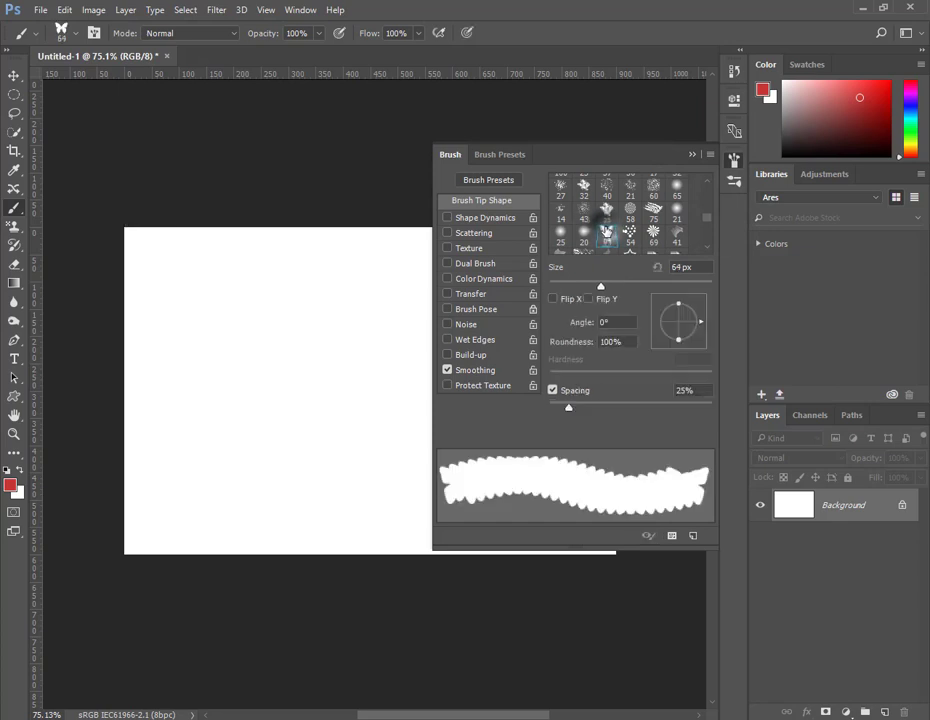
left_click_drag(568, 408, 645, 413)
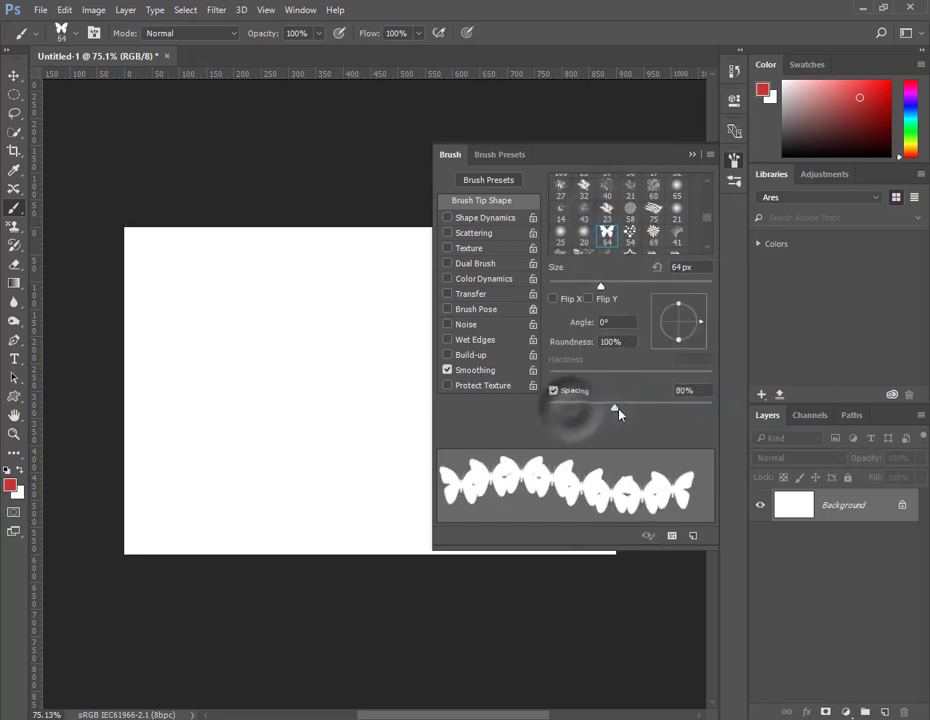
left_click(552, 391)
left_click(552, 391)
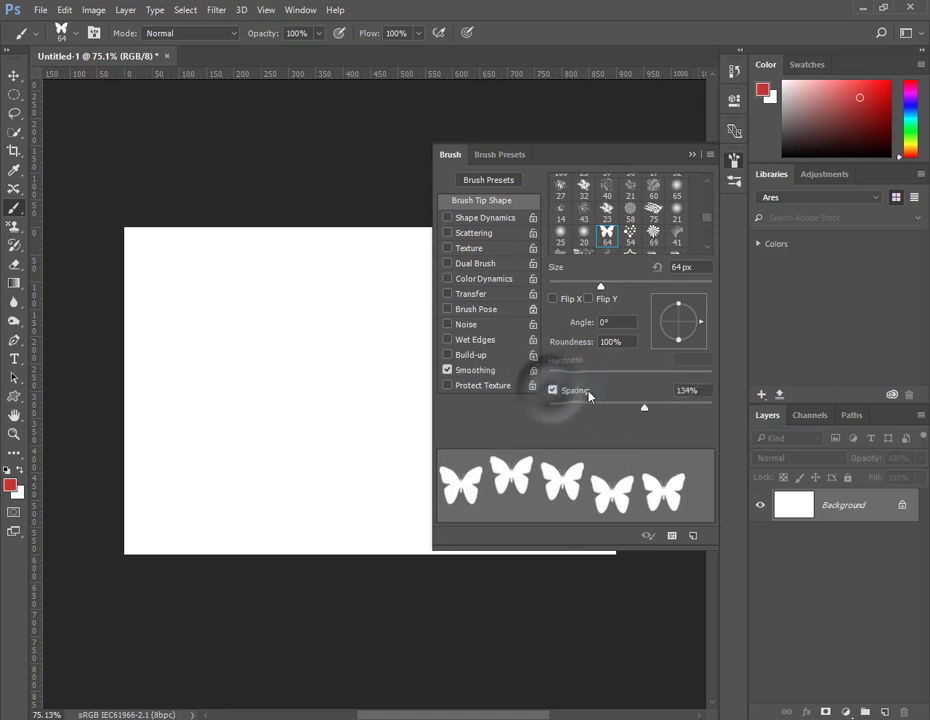
left_click_drag(645, 408, 629, 408)
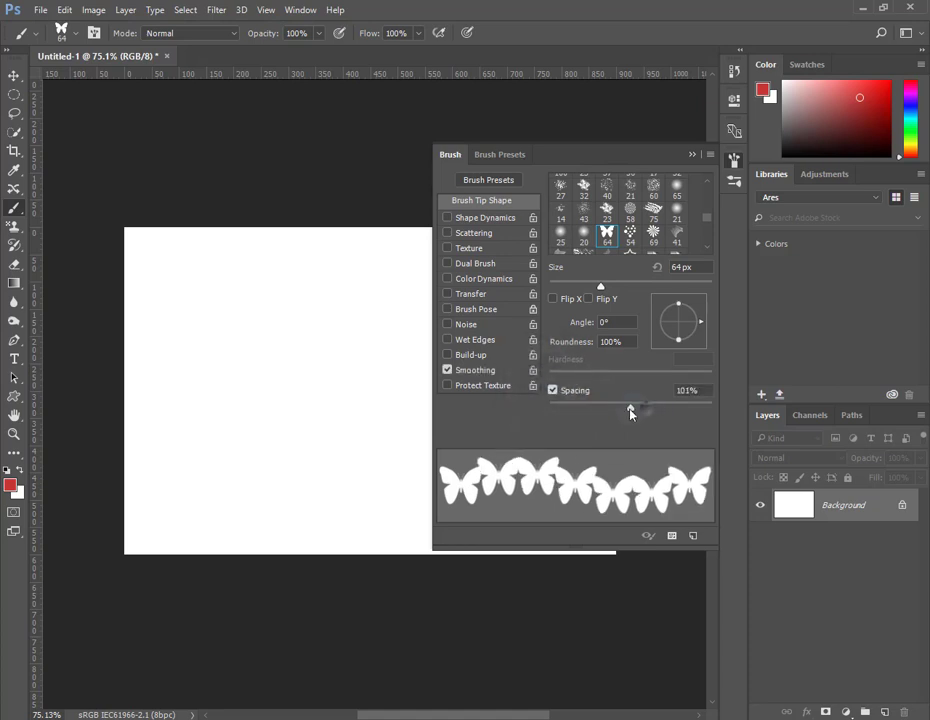
left_click(554, 299)
left_click(588, 299)
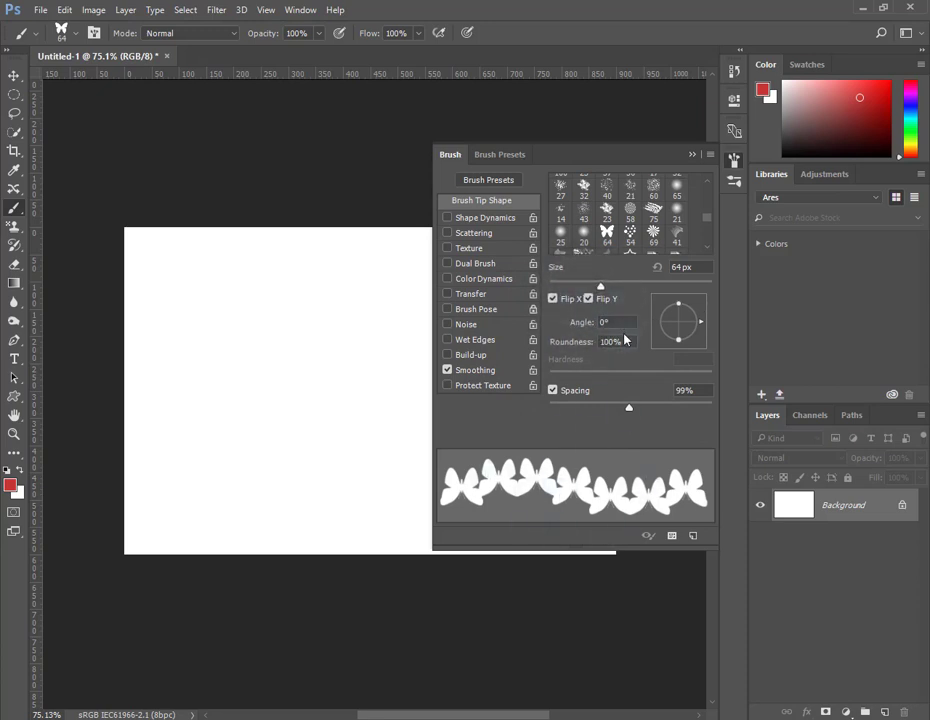
left_click_drag(583, 327, 604, 328)
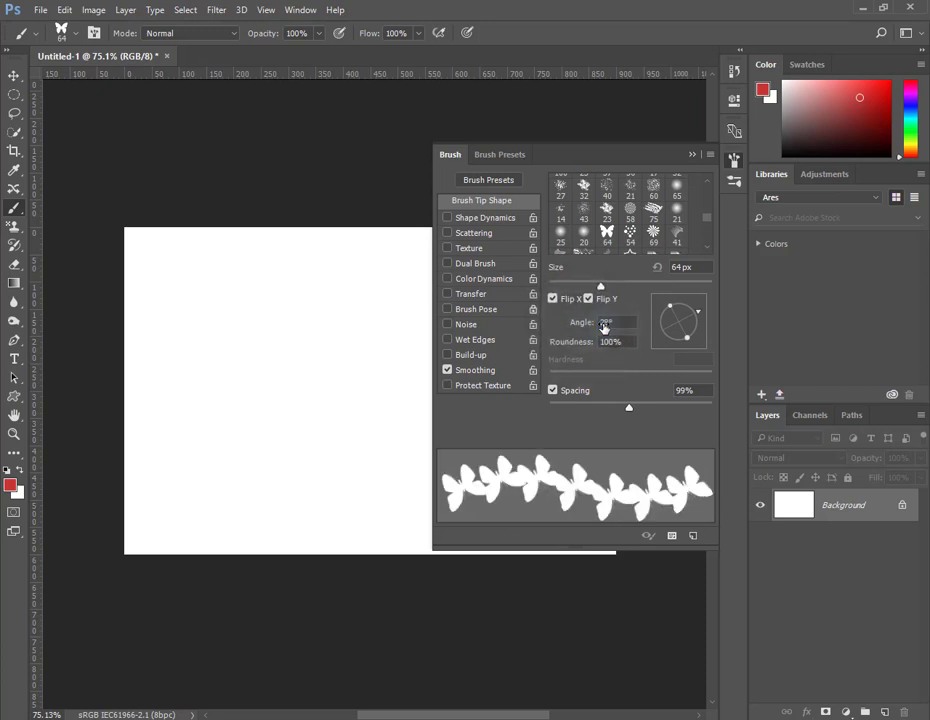
mouse_move(170, 455)
left_mouse_down()
mouse_move(333, 393)
mouse_move(357, 490)
left_mouse_up()
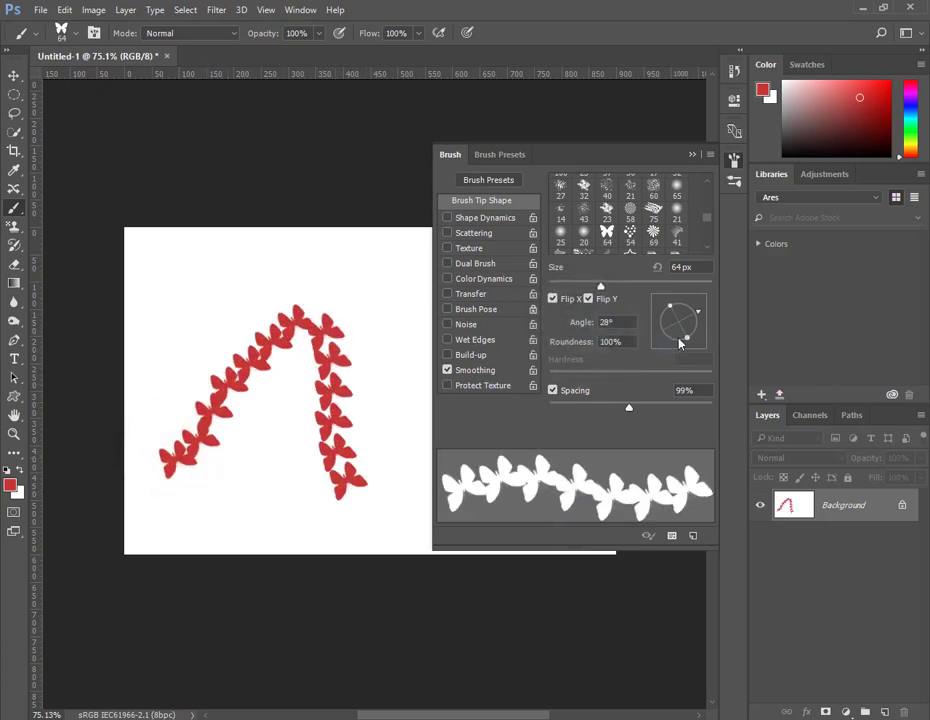
Set the tip to 76° angle and 28% roundness and paint an arc of narrow butterflies near the top.
mouse_move(698, 316)
left_mouse_down()
mouse_move(691, 311)
mouse_move(688, 328)
mouse_move(680, 322)
left_mouse_up()
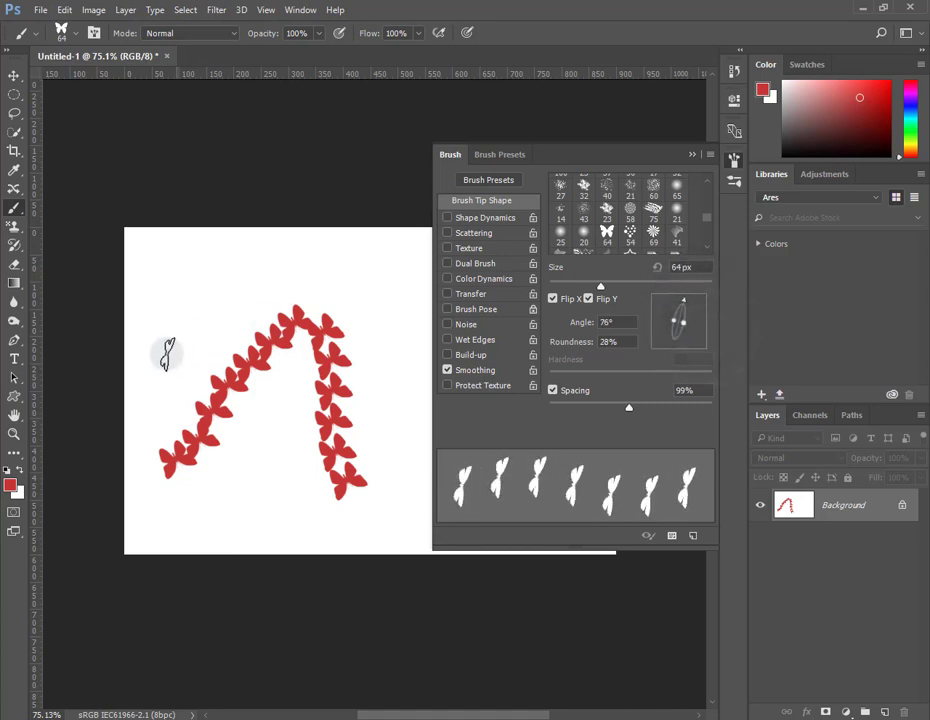
left_click_drag(162, 362, 380, 293)
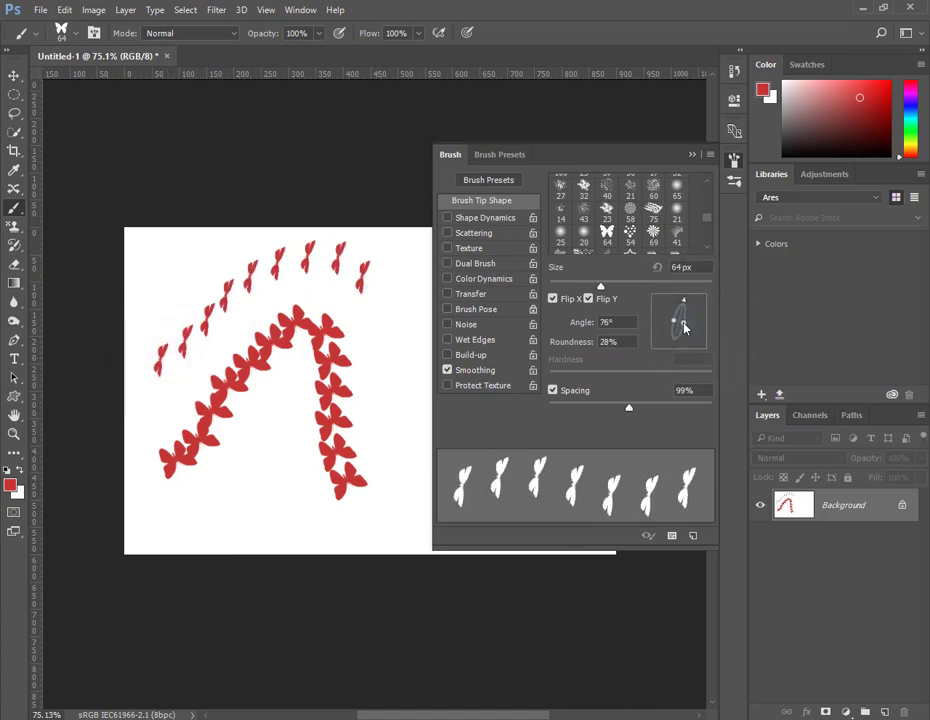
left_click_drag(684, 326, 464, 209)
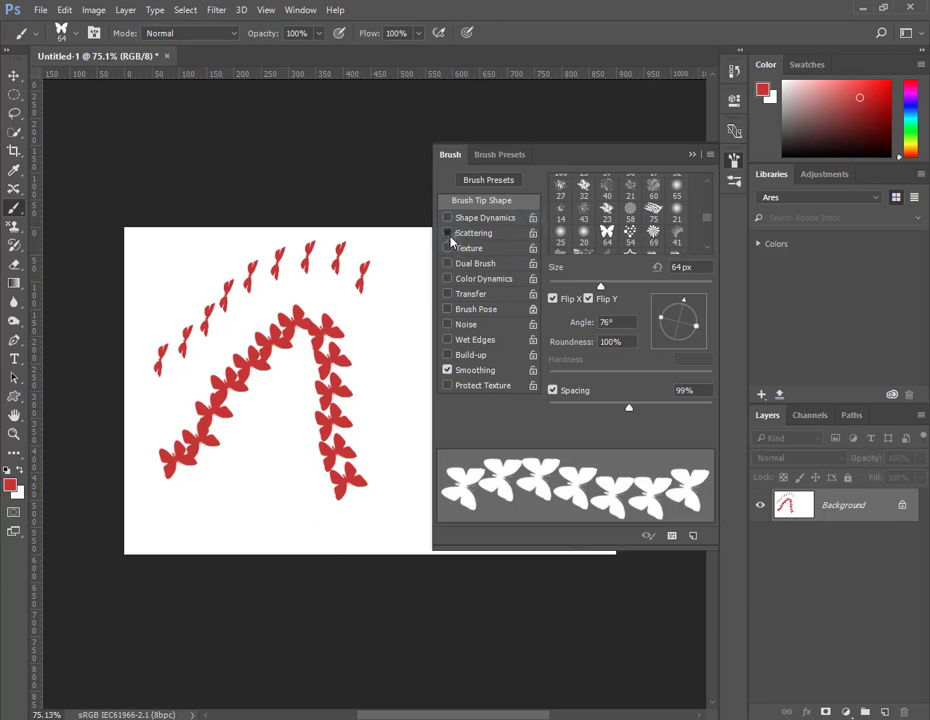
Enable Scattering at 138% on one axis, with Count 3, Count Jitter 83% and Control Off.
left_click(448, 233)
left_click(486, 235)
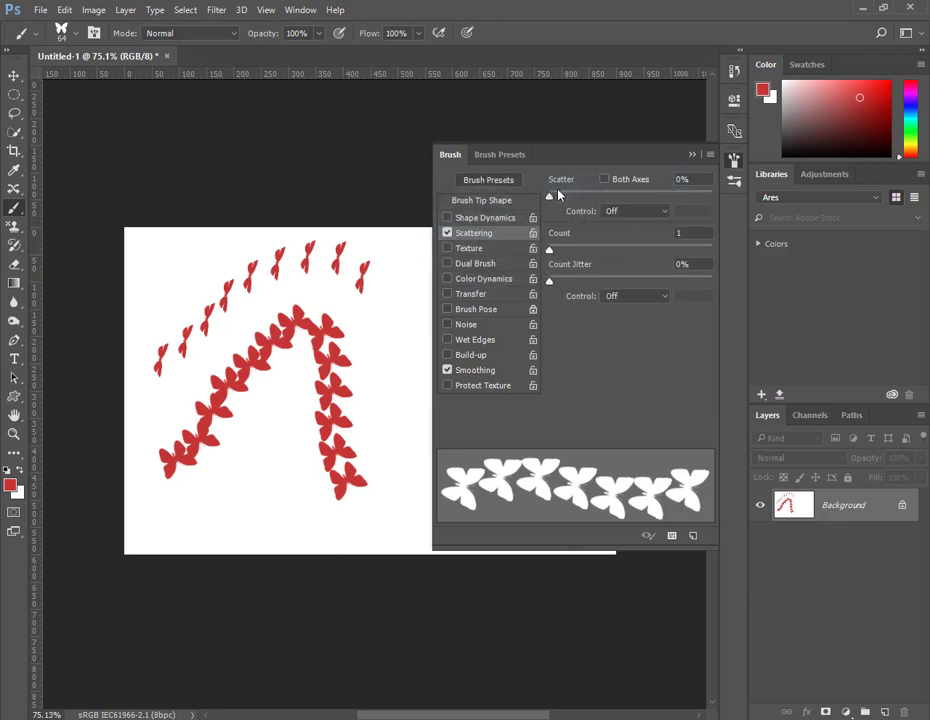
mouse_move(551, 197)
left_mouse_down()
mouse_move(581, 199)
mouse_move(578, 208)
left_mouse_up()
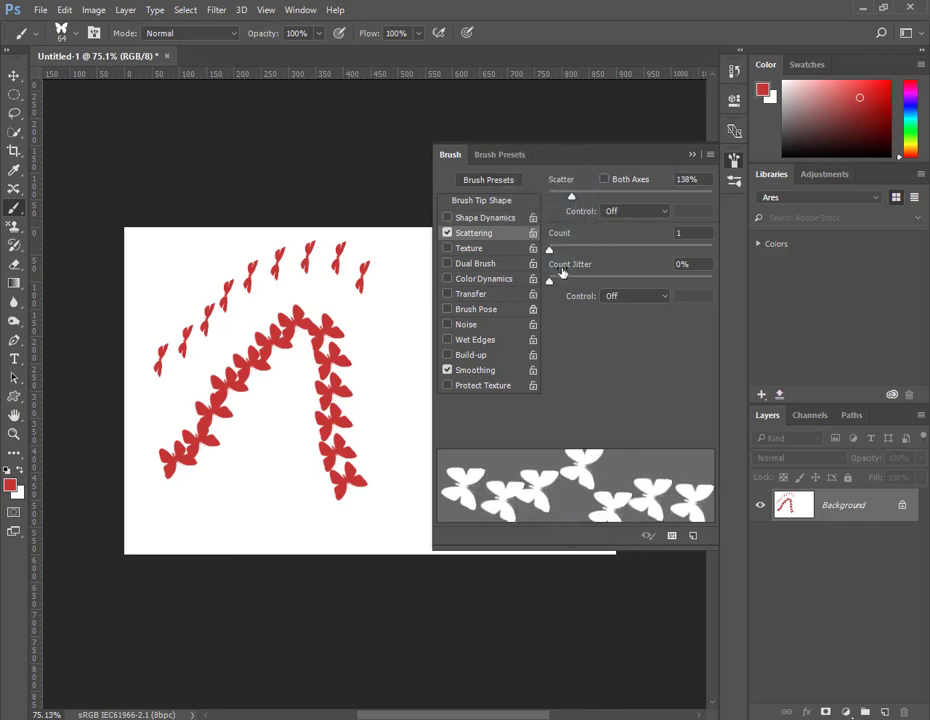
left_click_drag(551, 256, 563, 257)
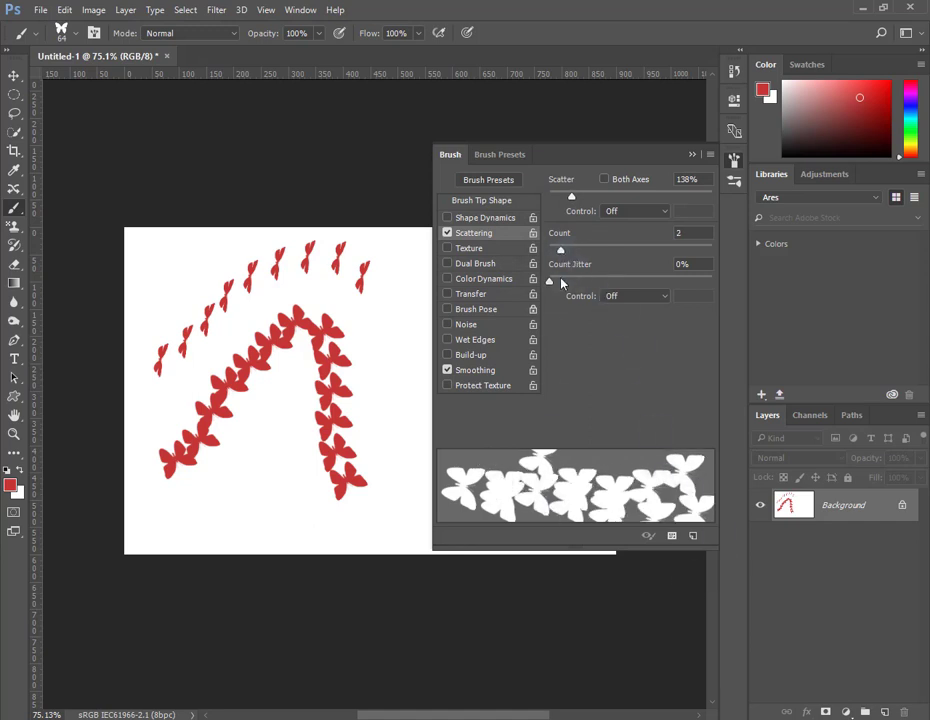
left_click_drag(551, 284, 660, 284)
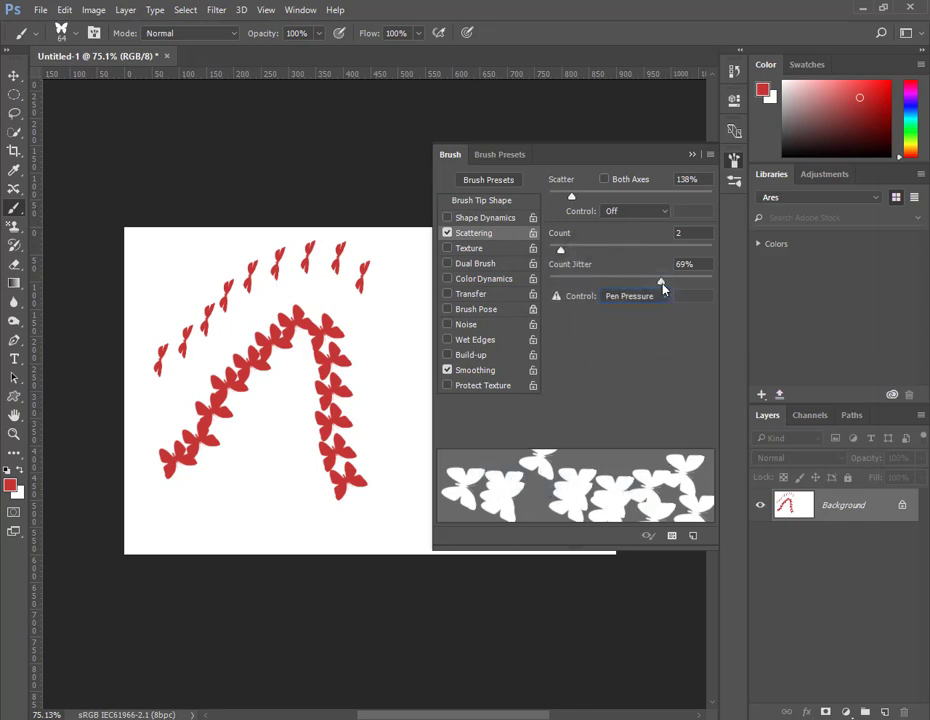
mouse_move(660, 284)
left_mouse_down()
mouse_move(572, 285)
mouse_move(685, 286)
left_mouse_up()
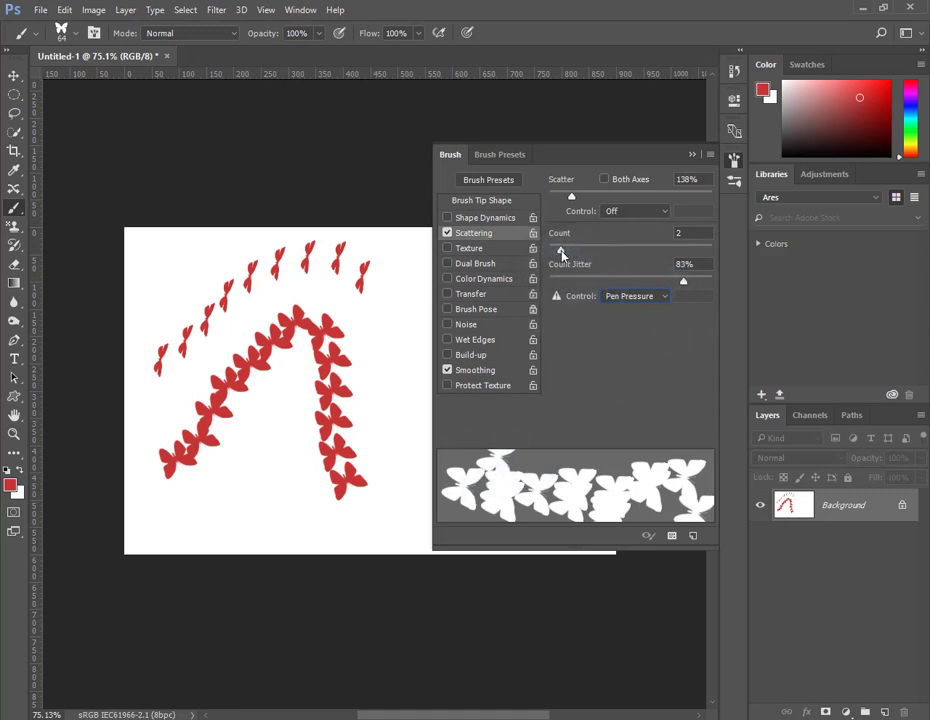
left_click_drag(562, 252, 568, 250)
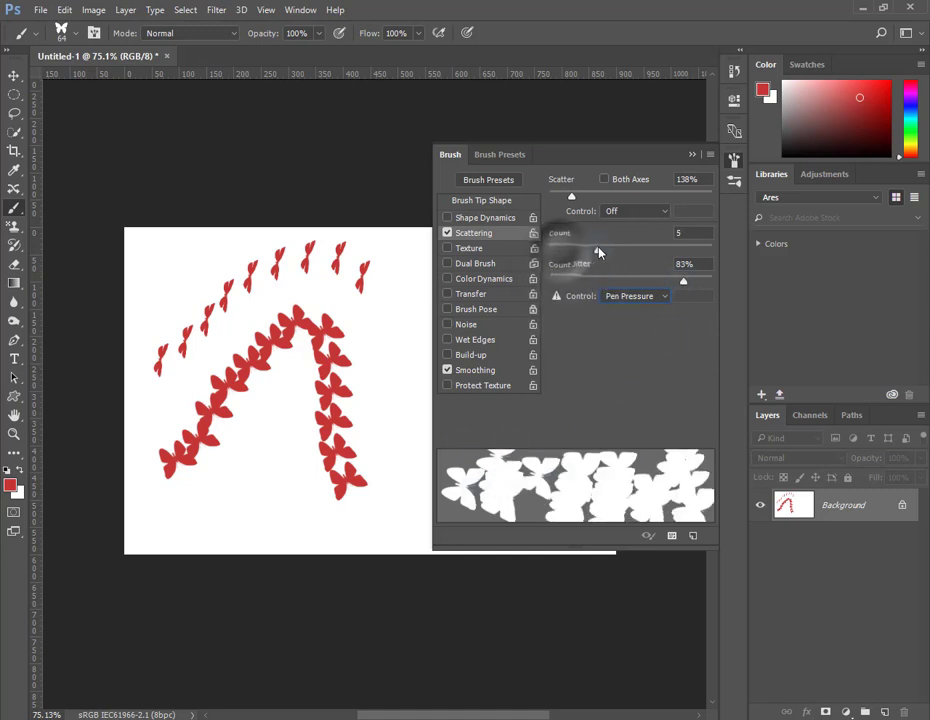
left_click(664, 211)
left_click(664, 210)
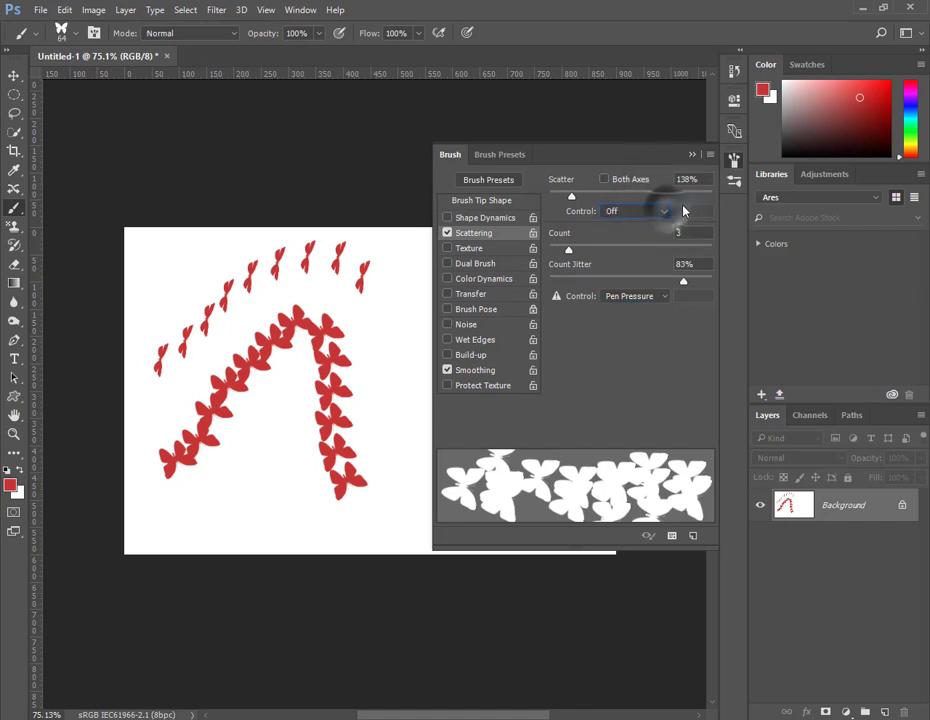
left_click(603, 180)
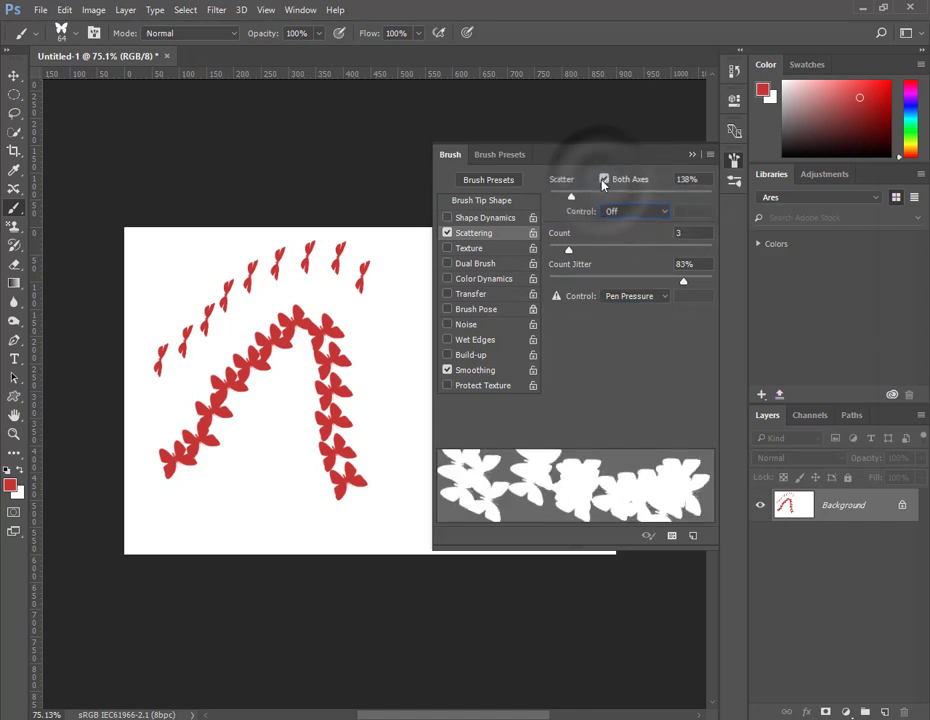
left_click(603, 180)
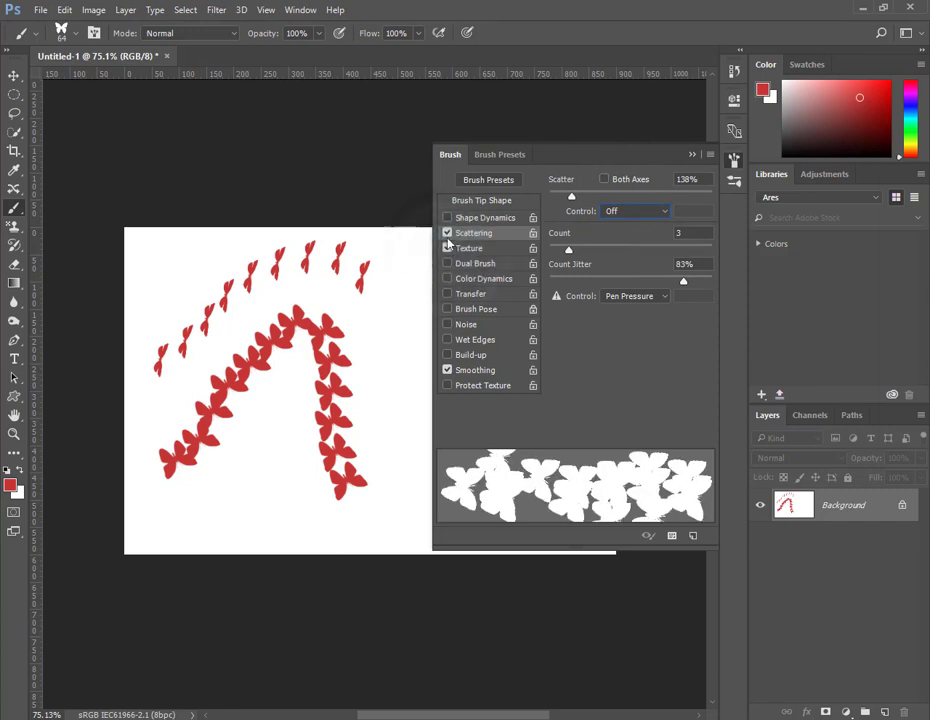
Enable Texture with a grey-green pattern and paint butterfly clusters on the right and lower left.
left_click(471, 249)
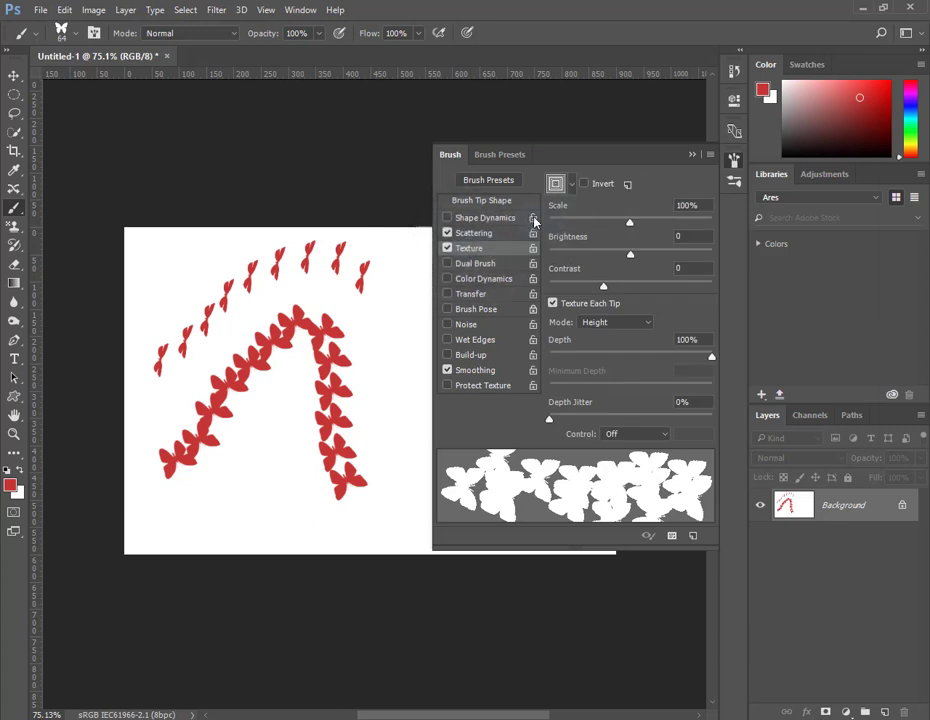
left_click(554, 187)
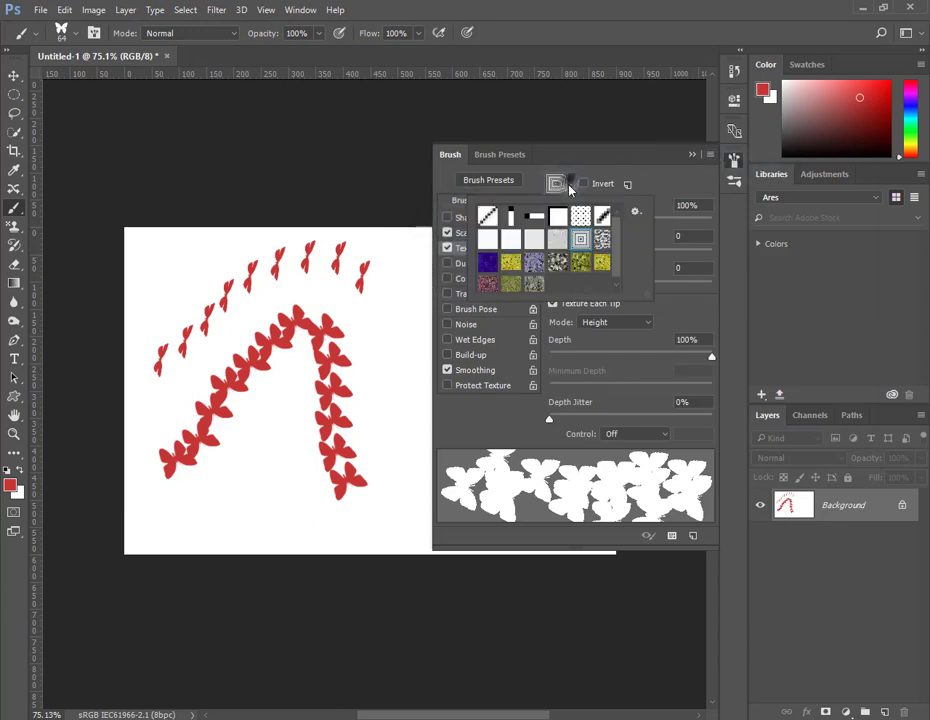
left_click(560, 264)
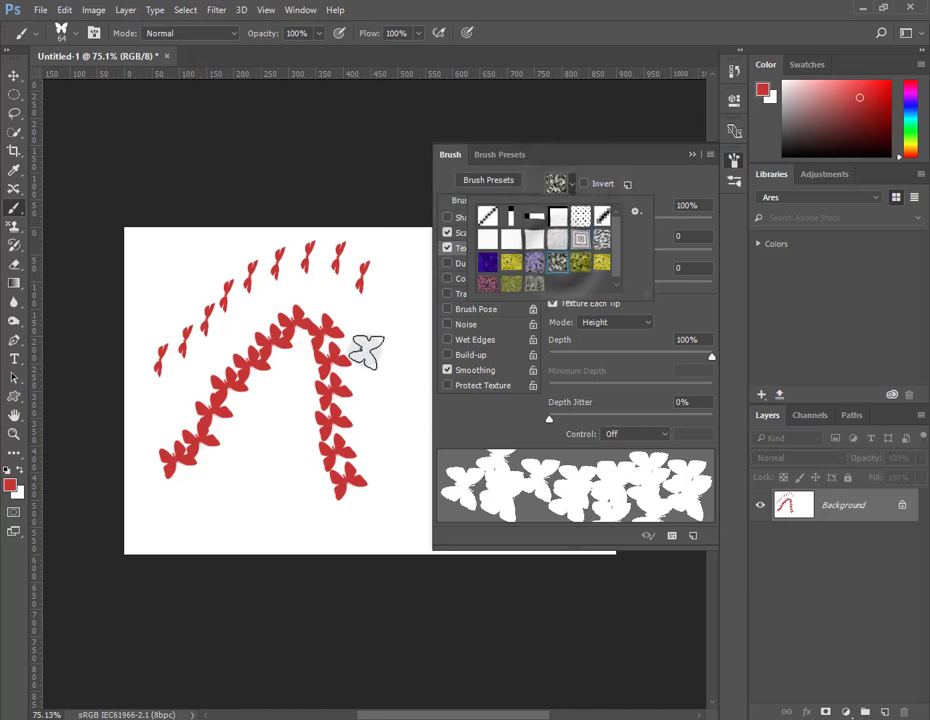
left_click(380, 310)
left_click_drag(384, 301, 374, 442)
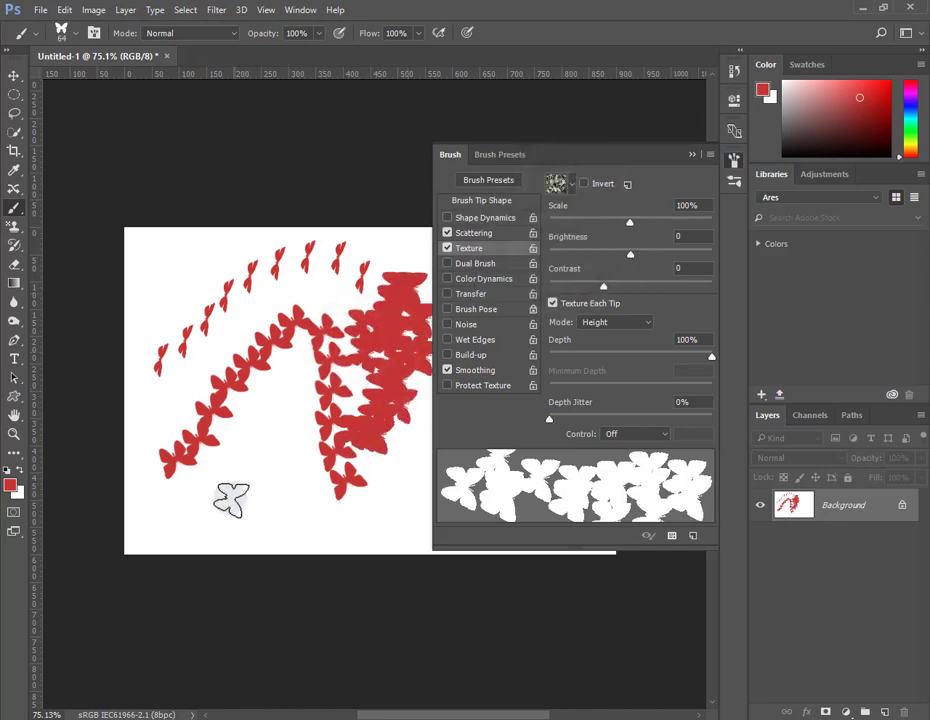
mouse_move(232, 432)
left_mouse_down()
mouse_move(280, 415)
mouse_move(210, 488)
left_mouse_up()
Invert the texture using the grey concentric-square pattern, paint a top-left cluster, and set Depth Jitter 20%.
left_click(584, 184)
left_click(575, 189)
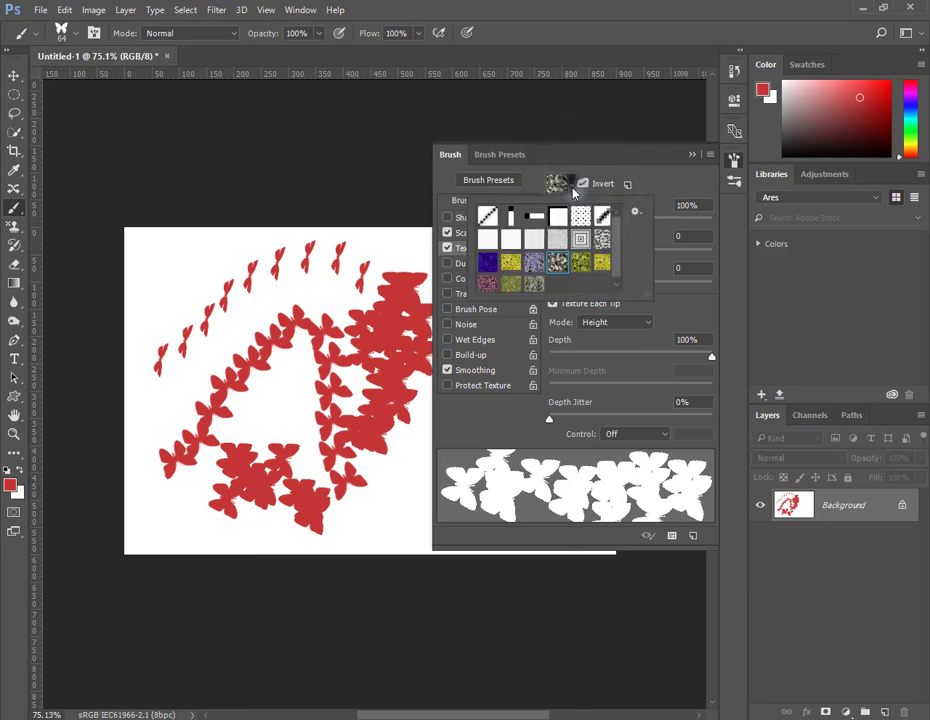
left_click(580, 238)
left_click(672, 162)
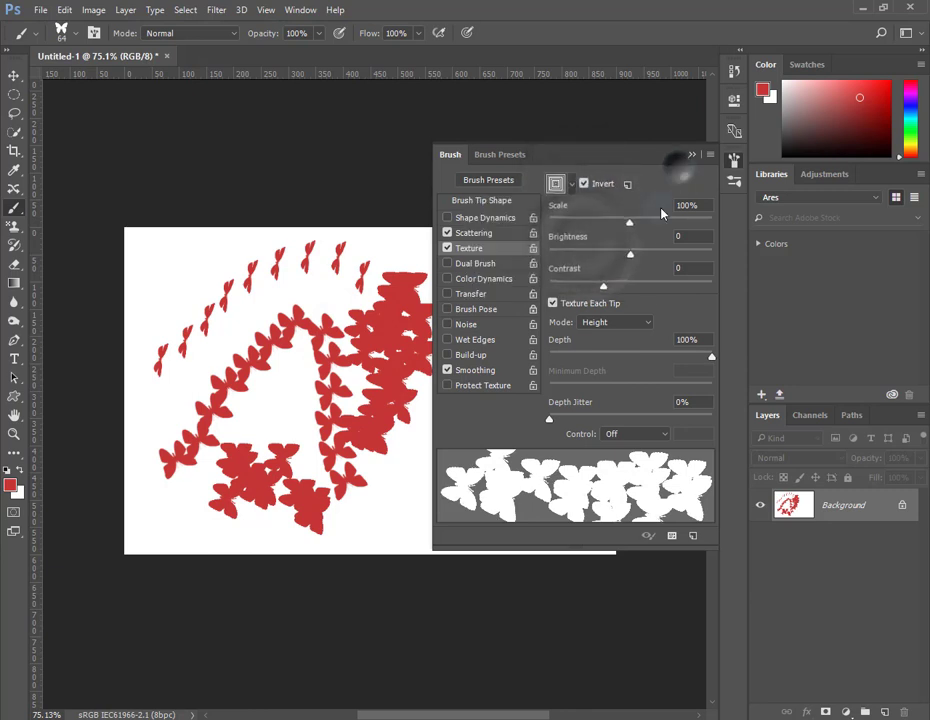
mouse_move(214, 369)
left_mouse_down()
mouse_move(280, 430)
mouse_move(345, 520)
left_mouse_up()
key("ctrl+z")
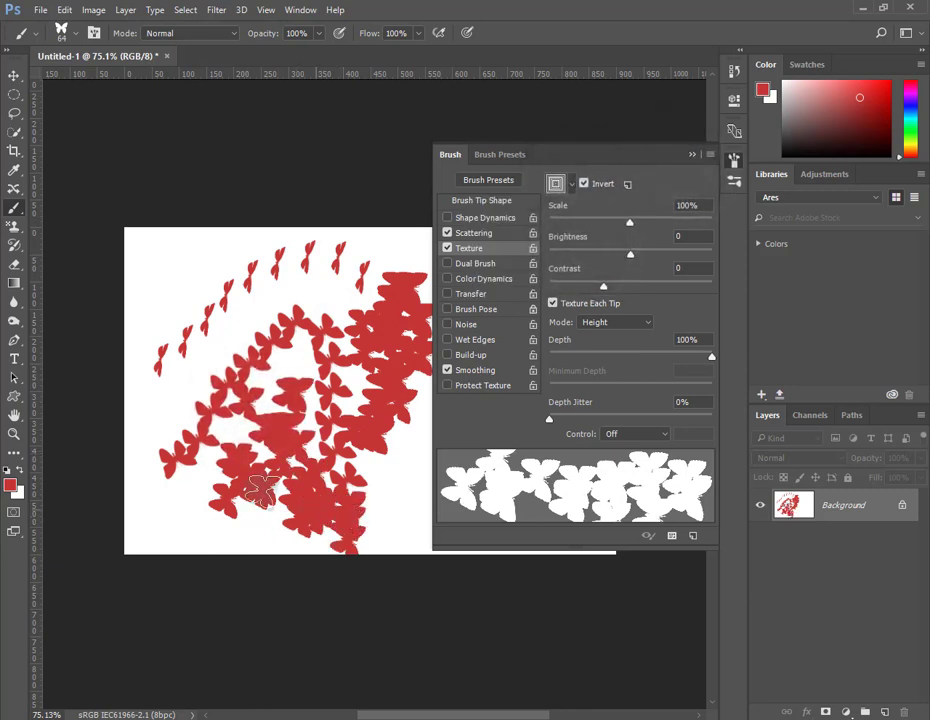
mouse_move(156, 332)
left_mouse_down()
mouse_move(183, 272)
mouse_move(213, 272)
mouse_move(228, 290)
left_mouse_up()
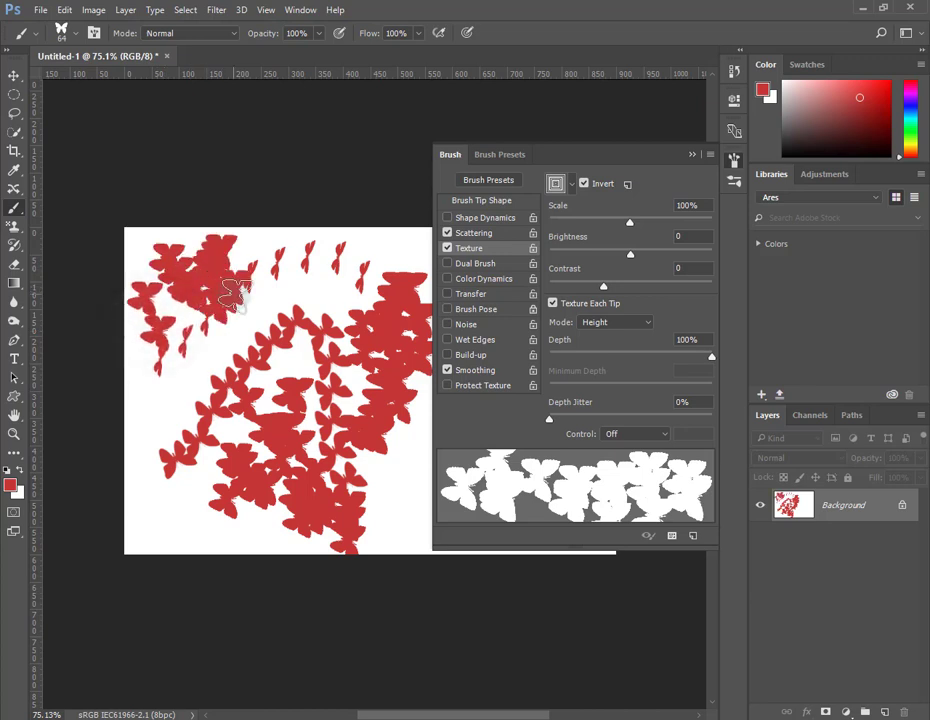
mouse_move(630, 221)
left_mouse_down()
mouse_move(595, 228)
mouse_move(634, 221)
left_mouse_up()
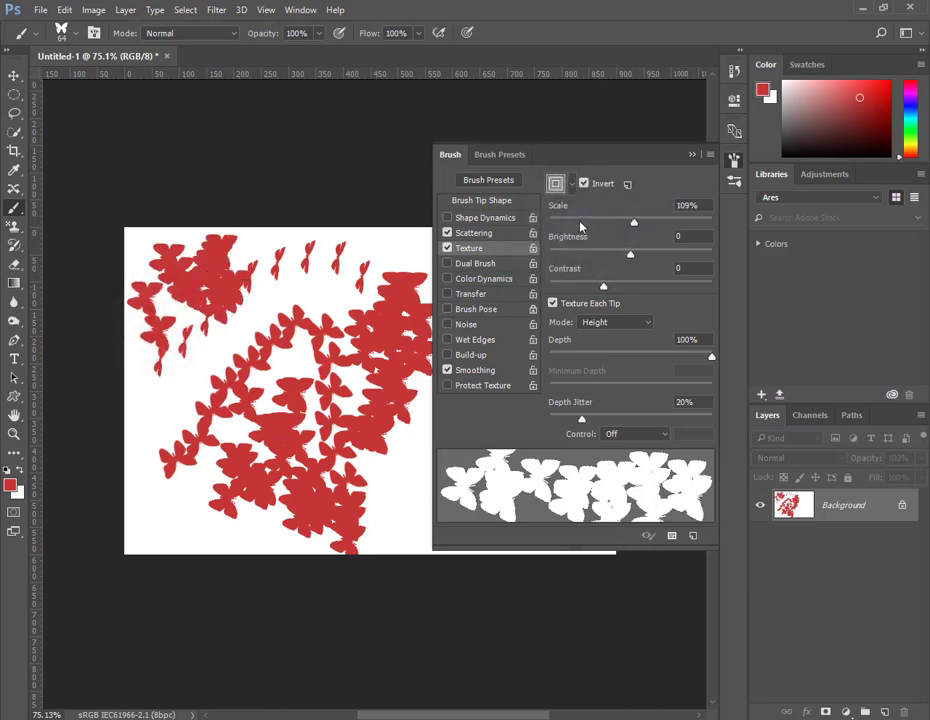
Switch to the 30 px round tip and paint a thick red band along the bottom.
left_click(481, 201)
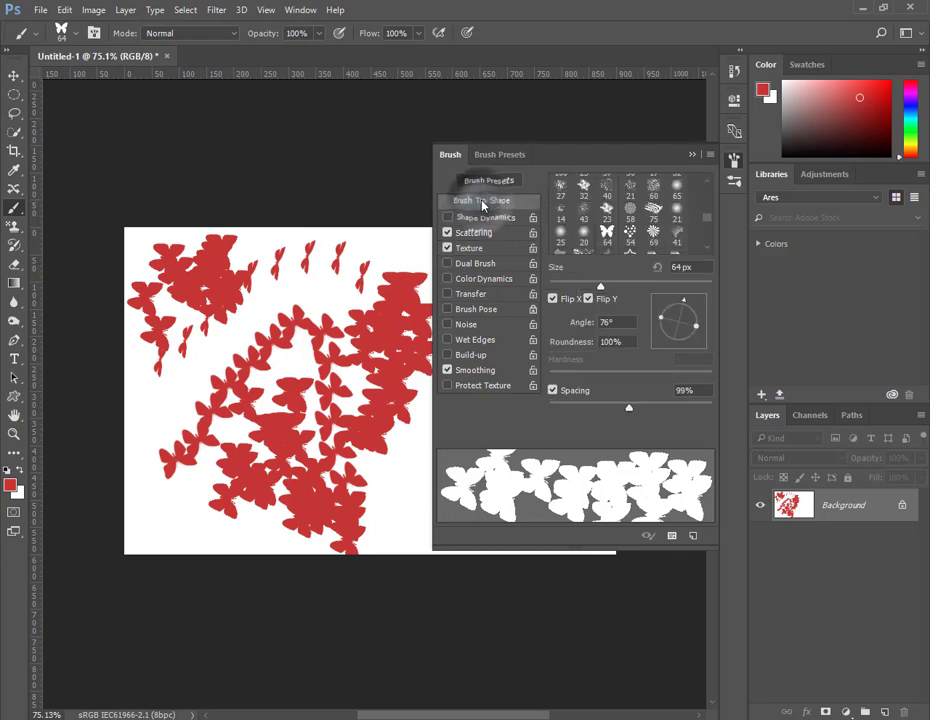
scroll(708, 222, "up", 3)
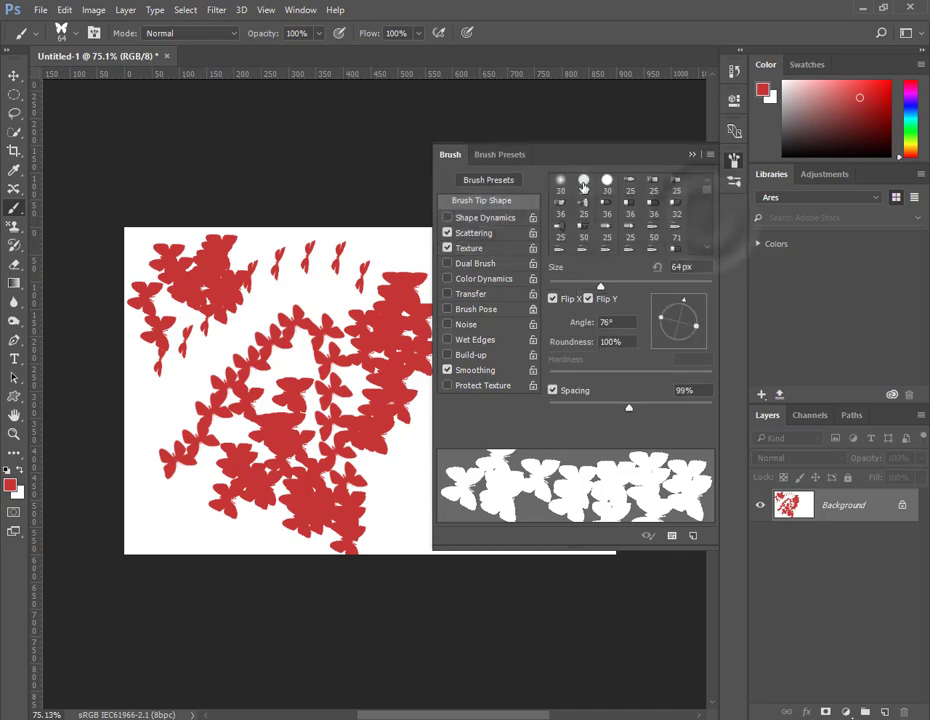
left_click(584, 183)
mouse_move(150, 510)
left_mouse_down()
mouse_move(357, 497)
mouse_move(400, 460)
left_mouse_up()
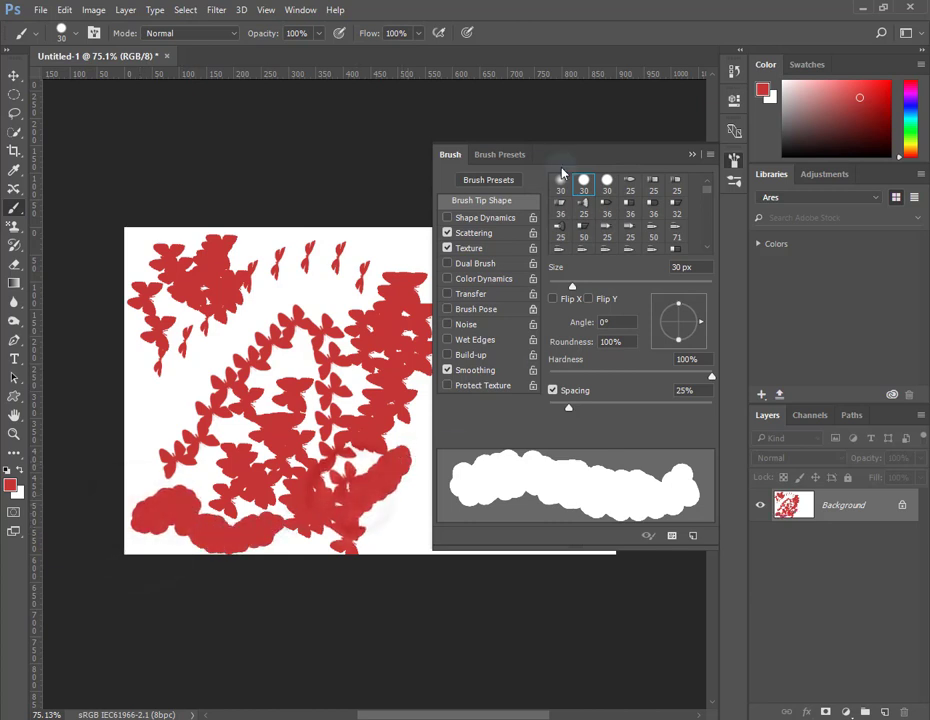
Toggle the brush Texture option off and back on.
left_click(466, 248)
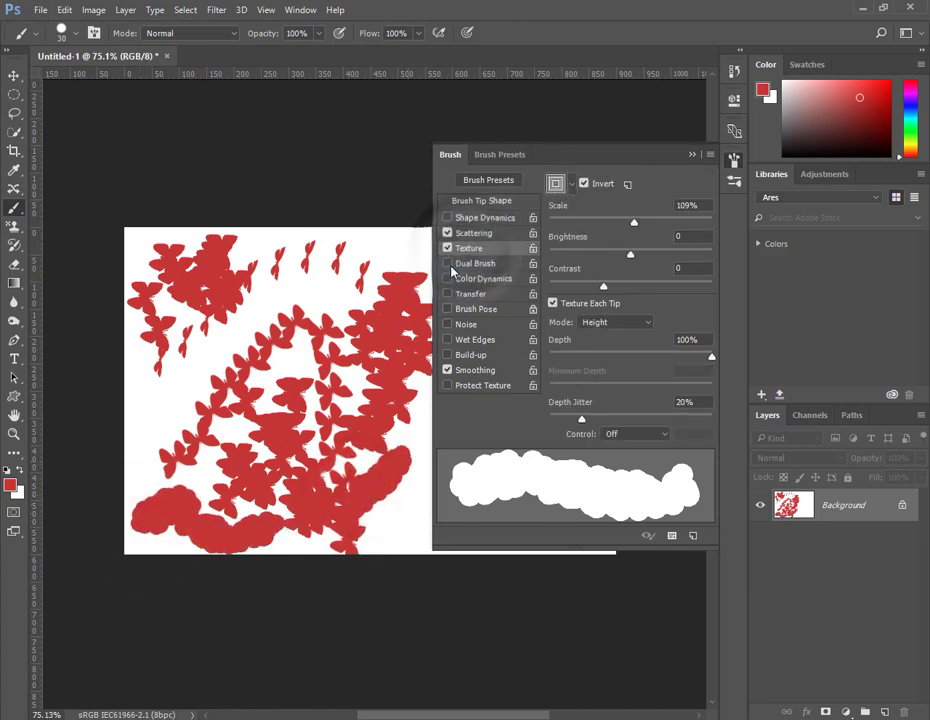
left_click(447, 248)
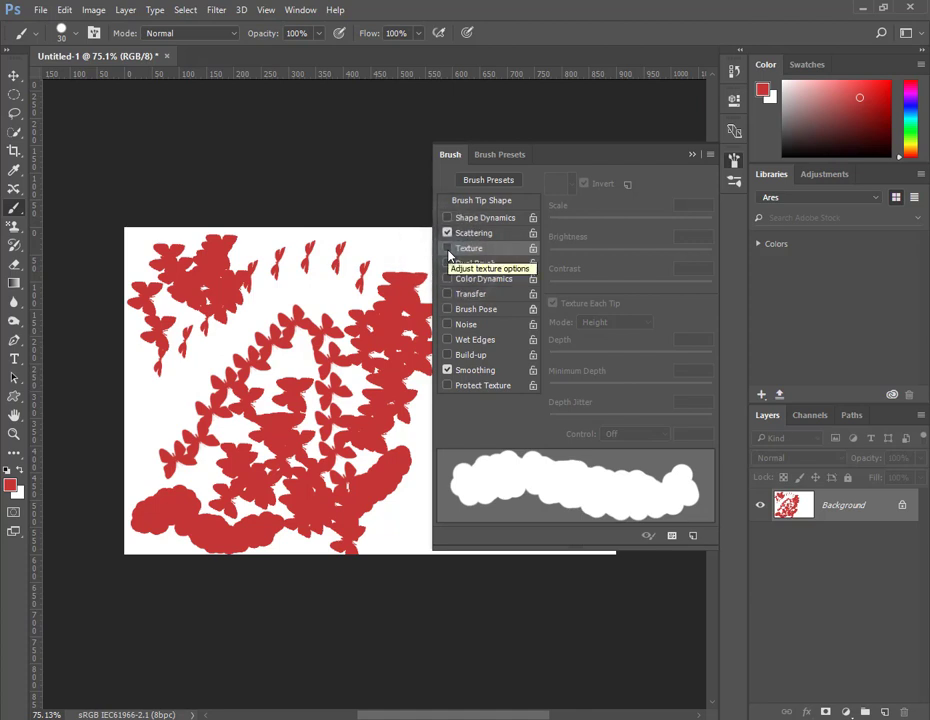
left_click(447, 248)
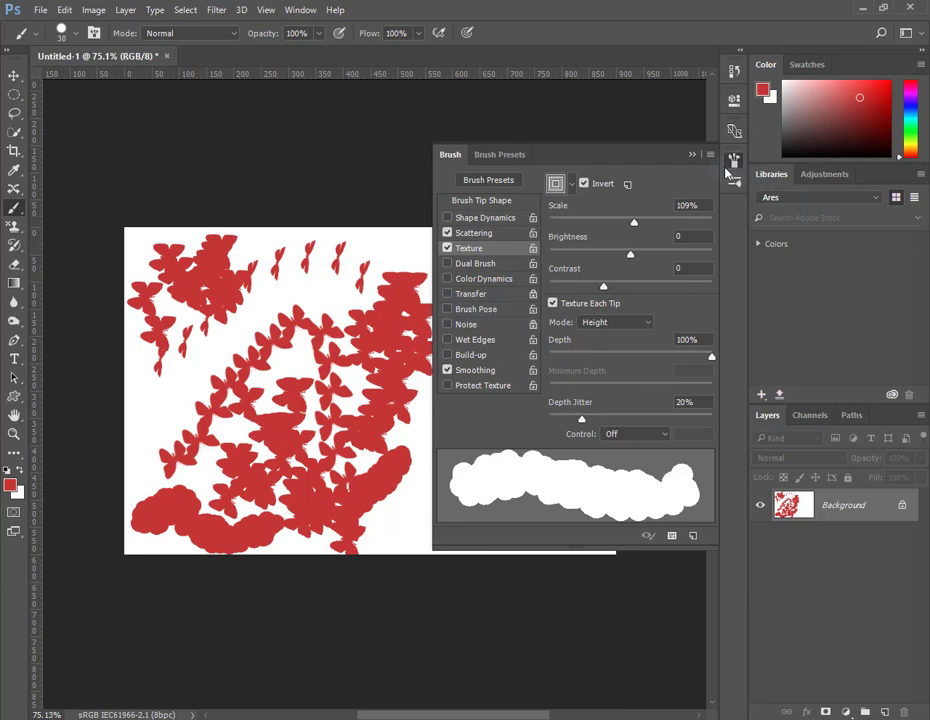
Reset all locked brush settings from the Brush panel menu.
left_click(709, 155)
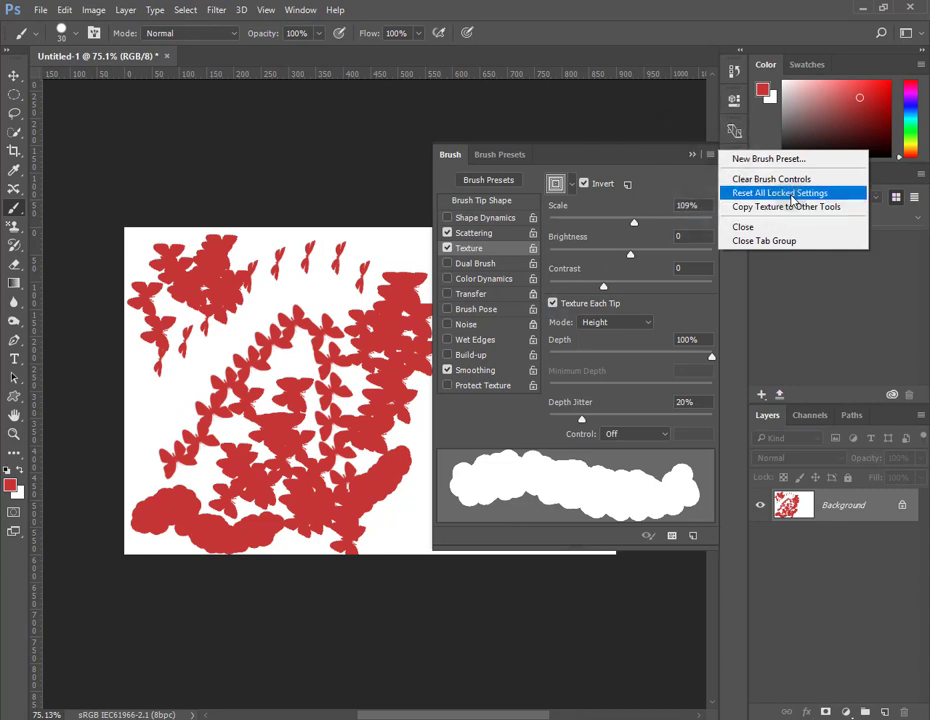
left_click(790, 193)
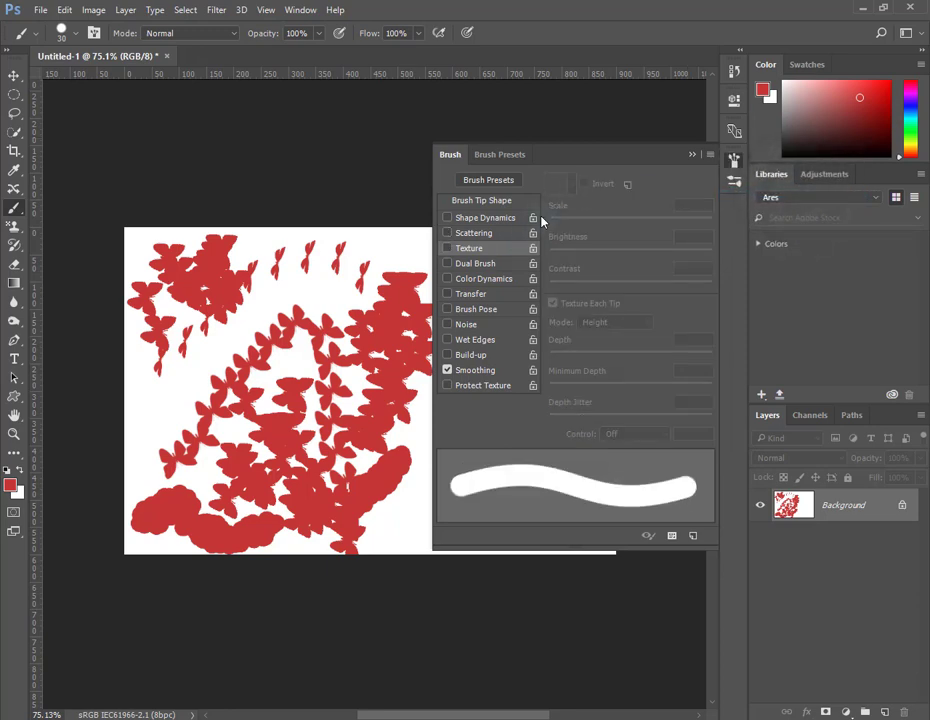
left_click(709, 156)
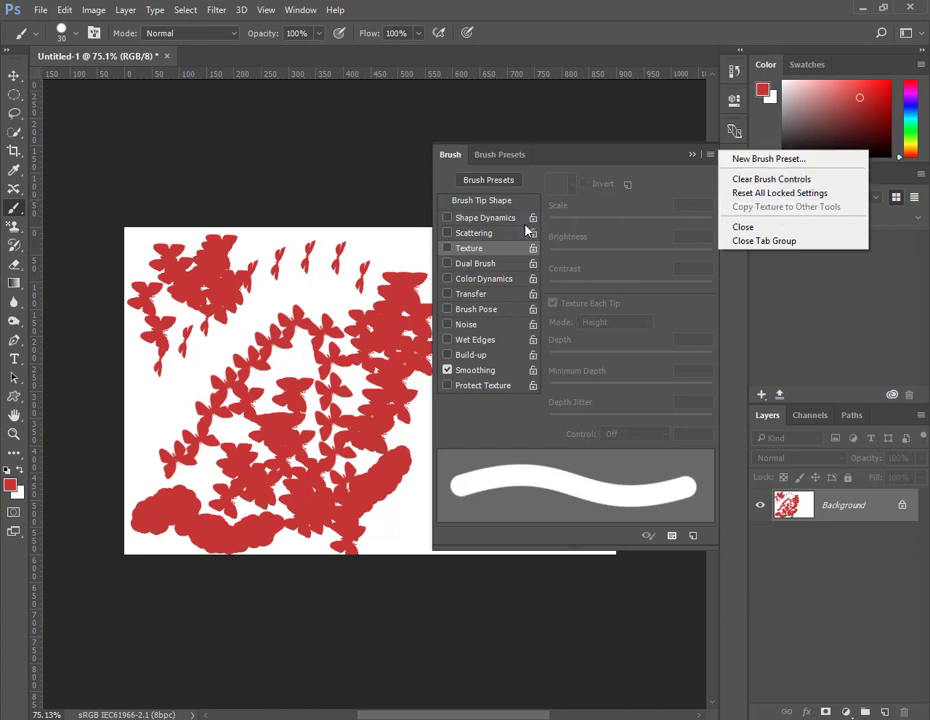
left_click(500, 247)
Re-enable brush Texture and copy the texture to other tools.
left_click(447, 248)
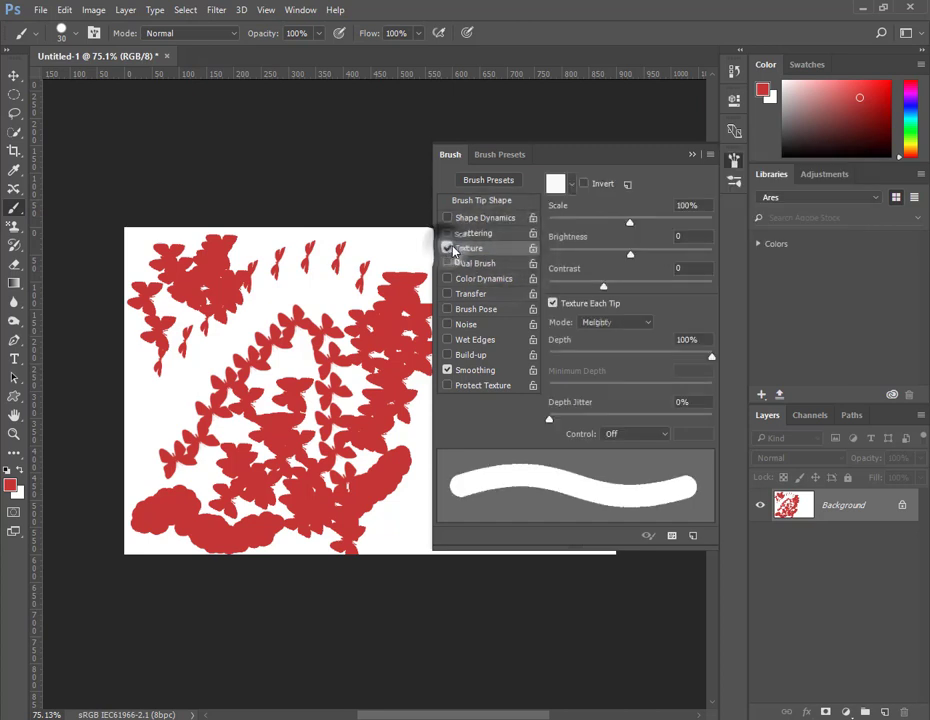
left_click(558, 183)
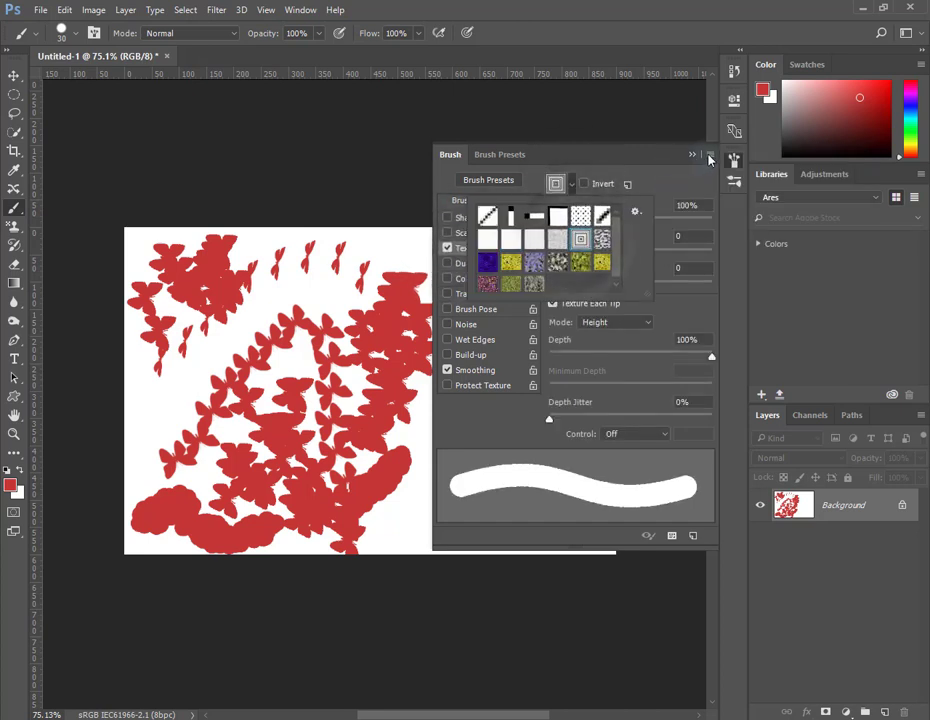
left_click(710, 154)
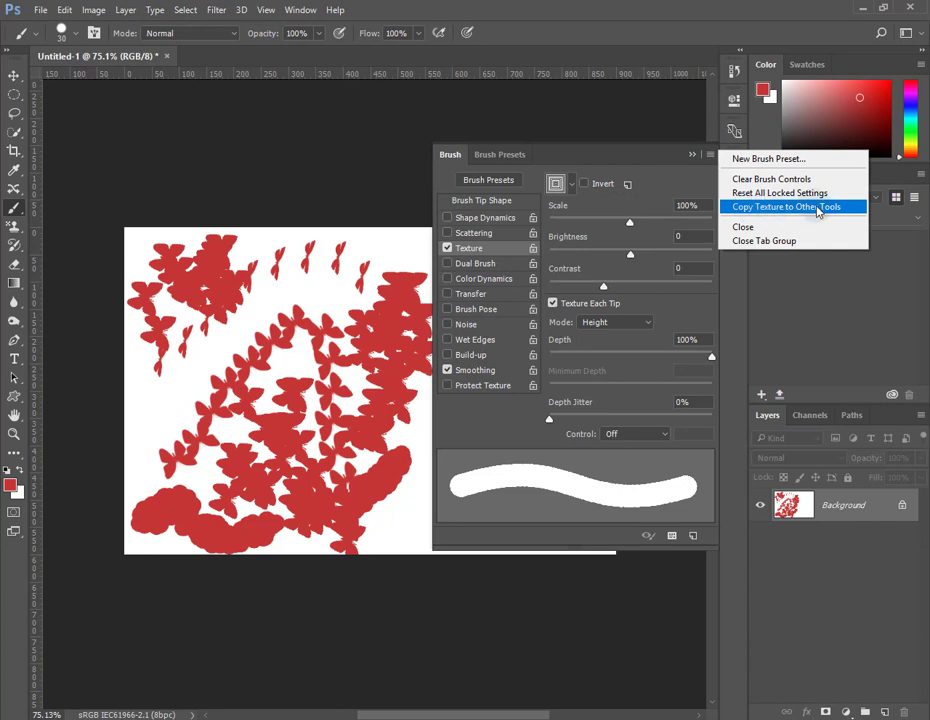
left_click(748, 207)
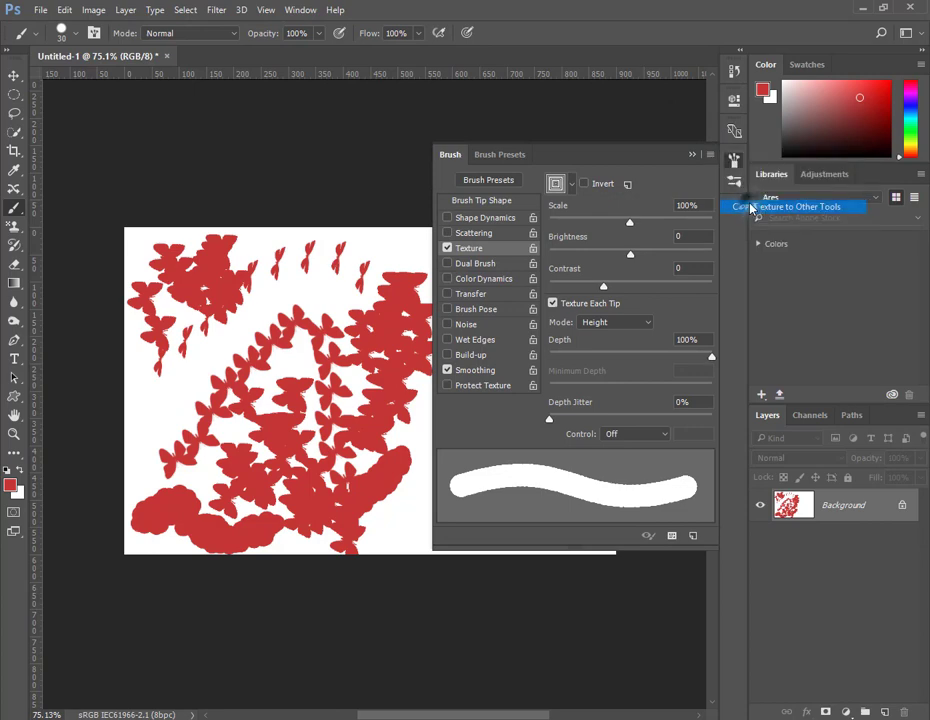
right_click(18, 229)
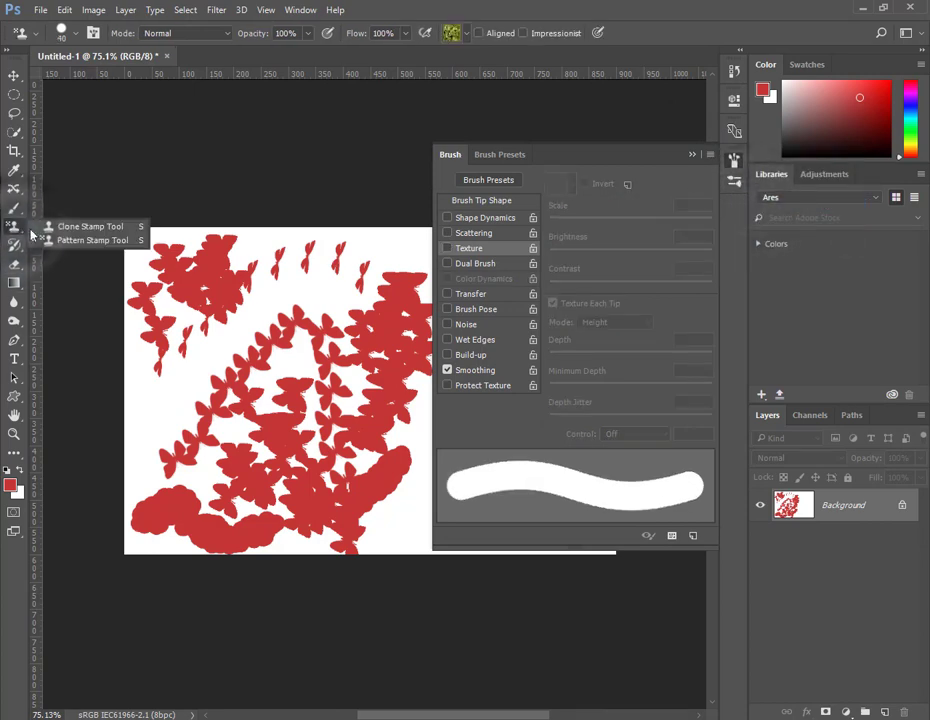
With the Pattern Stamp tool, stamp three green pattern blobs near the top and left.
left_click(56, 245)
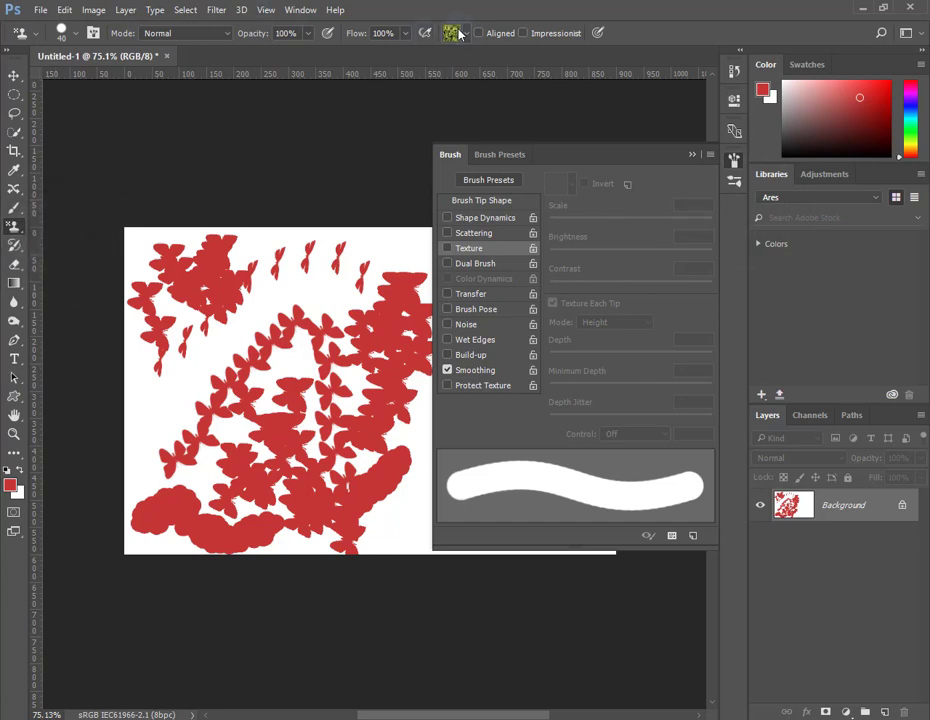
left_click(301, 272)
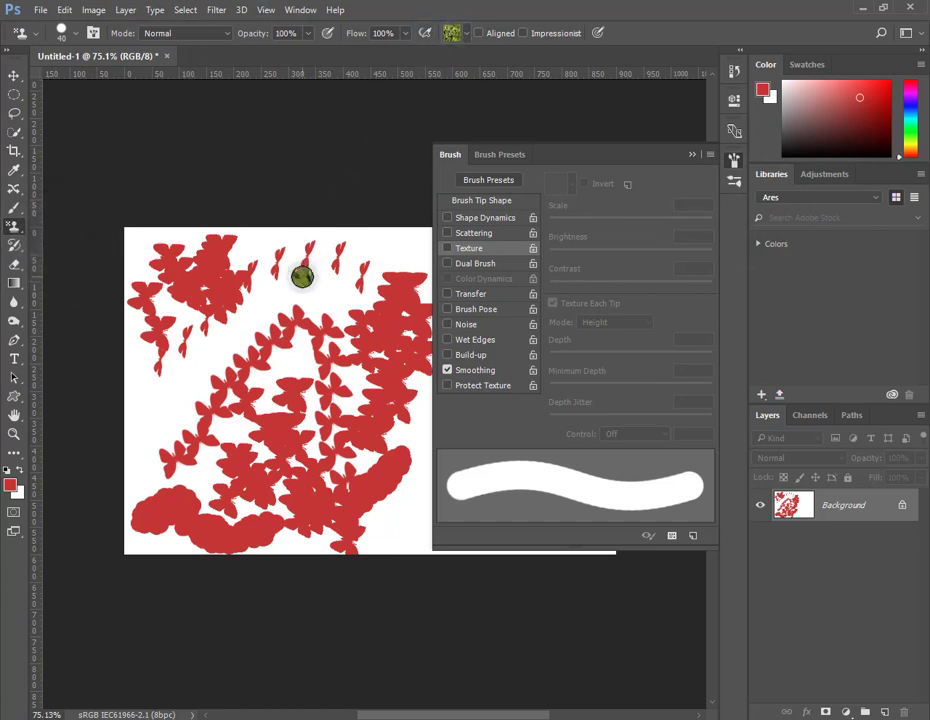
left_click(316, 288)
left_click(266, 333)
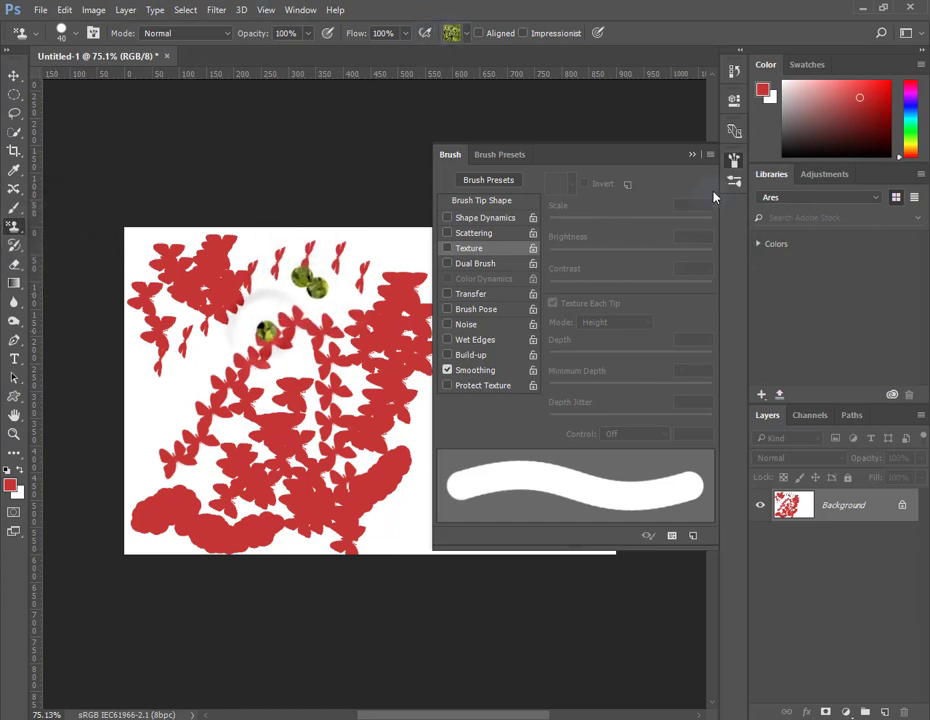
Enable Texture, copy it to other tools, and paint a textured green stroke through the centre.
left_click(470, 248)
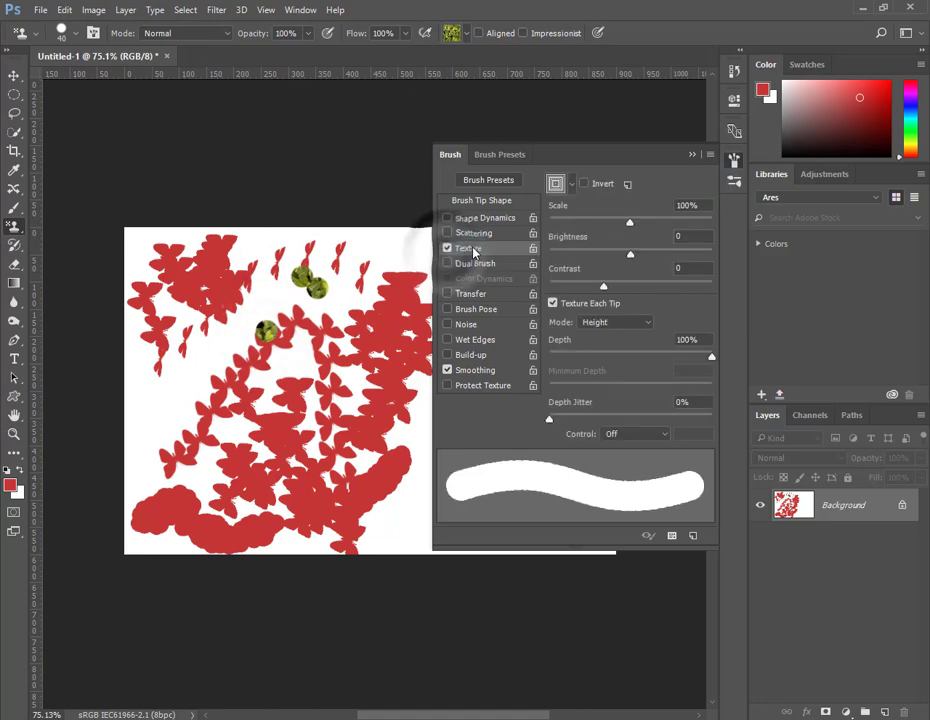
left_click(710, 154)
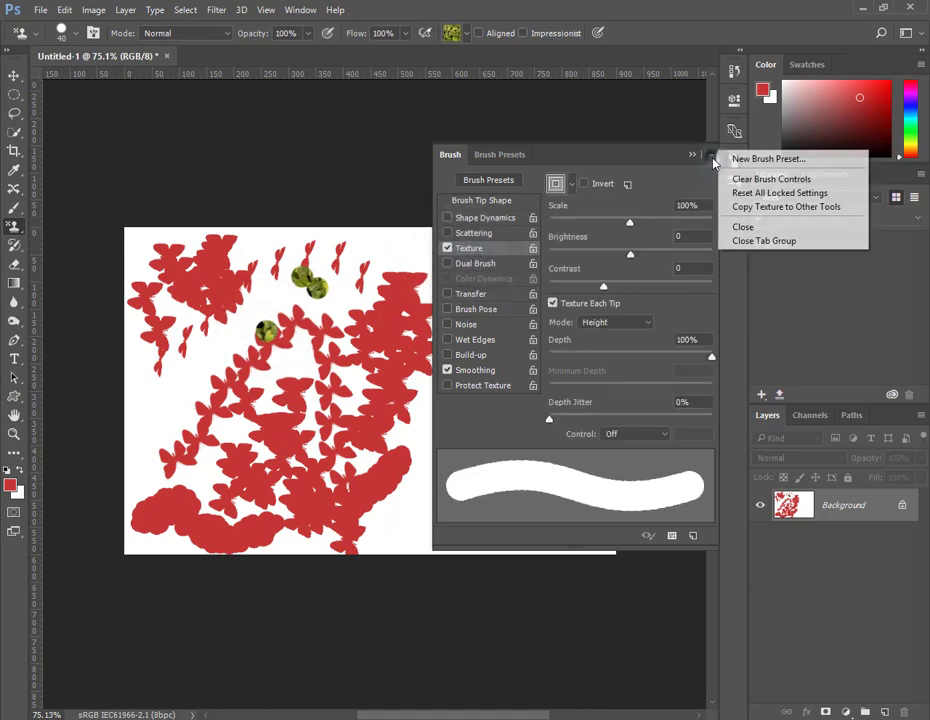
left_click(745, 207)
left_click_drag(372, 322, 345, 455)
Toggle Wet Edges, Build-up, Noise, Brush Pose and Dual Brush, leaving only Shape Dynamics enabled.
left_click(448, 340)
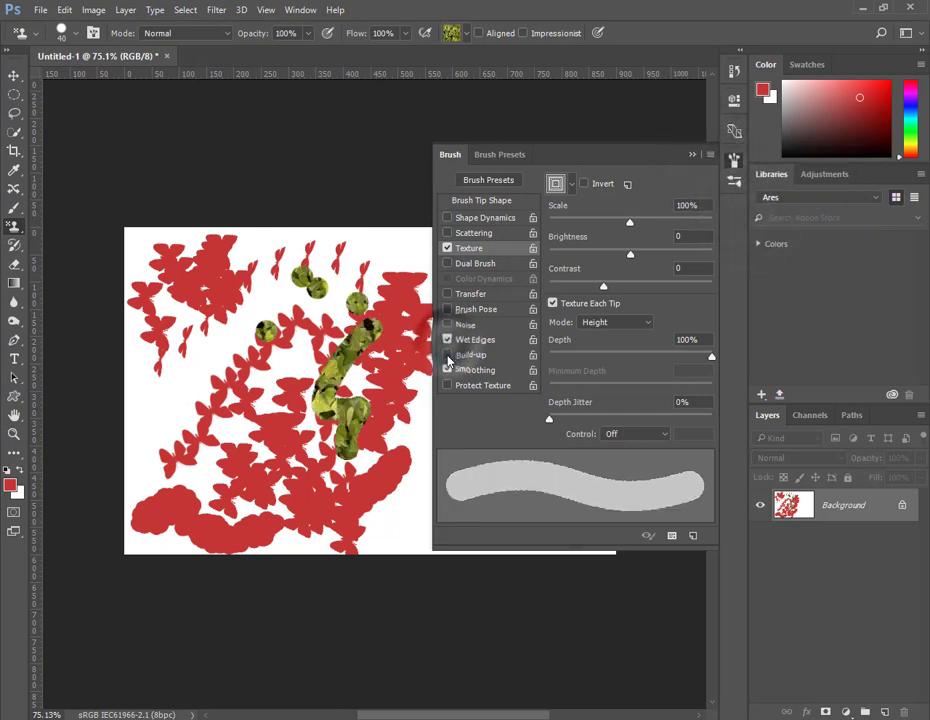
left_click(448, 355)
left_click(449, 324)
left_click(449, 309)
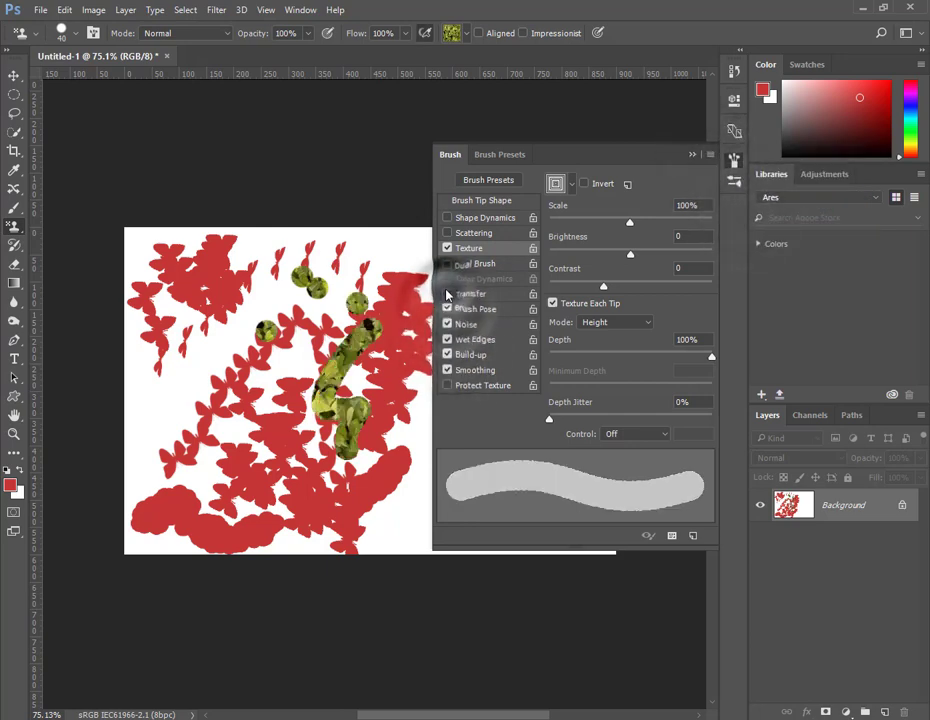
left_click(470, 264)
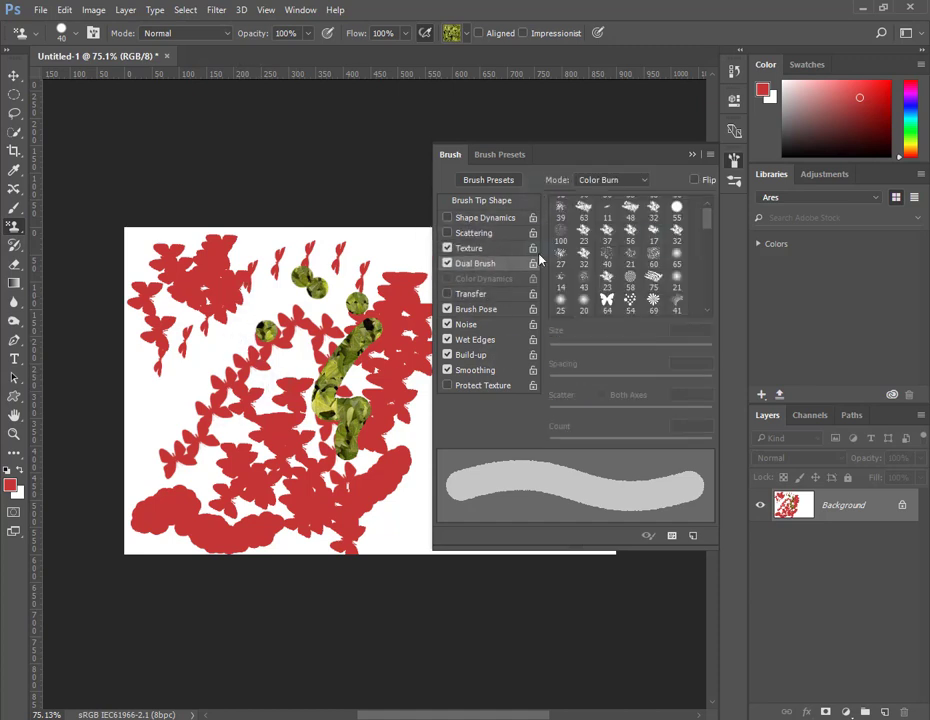
mouse_move(705, 220)
left_mouse_down()
mouse_move(705, 270)
mouse_move(705, 207)
left_mouse_up()
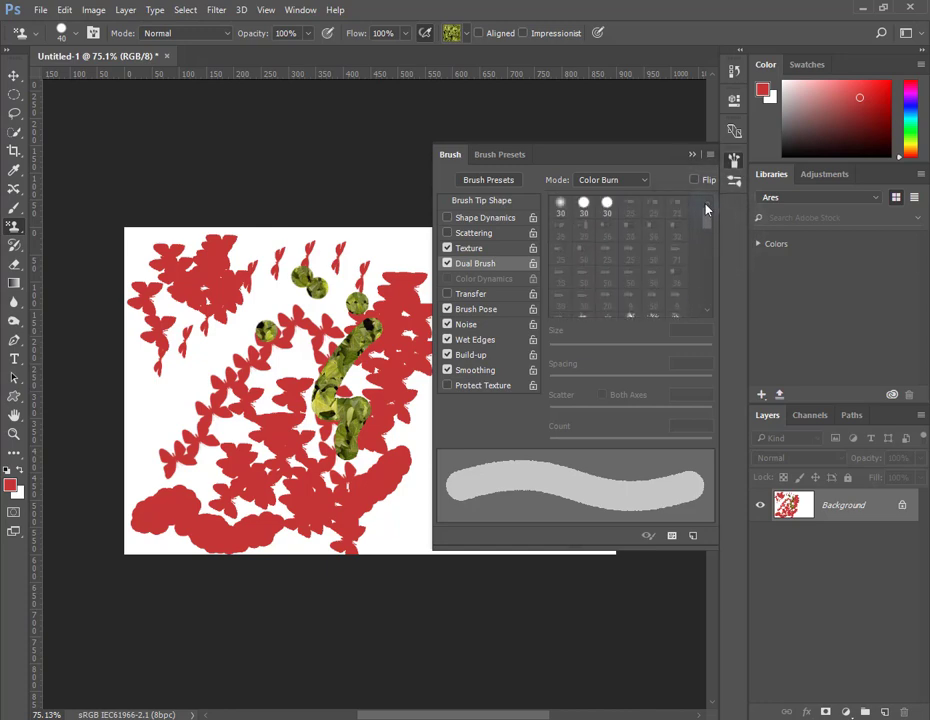
left_click(447, 217)
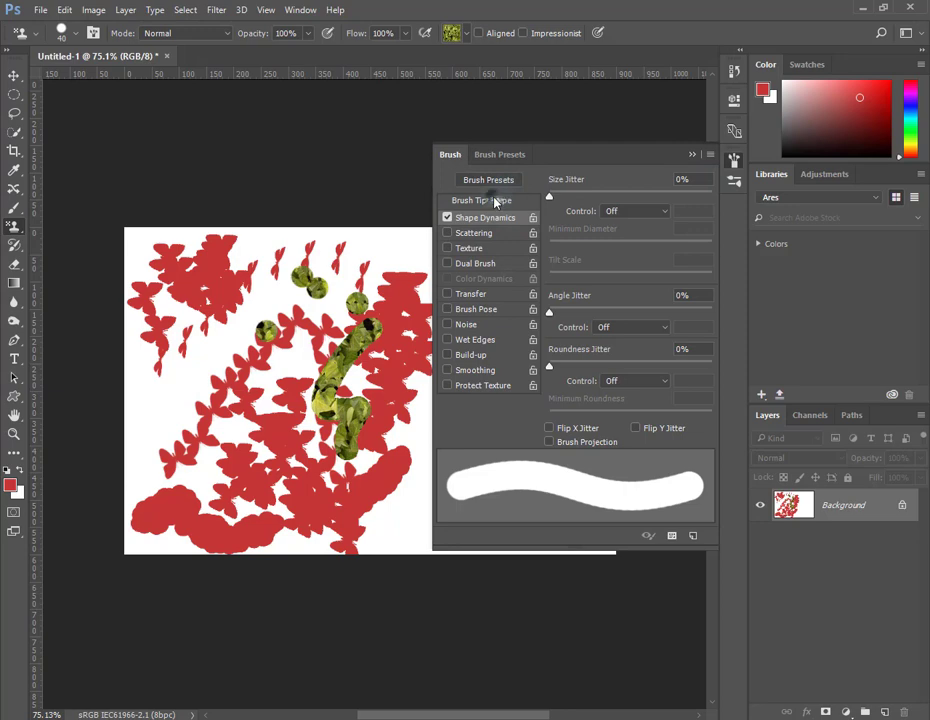
Pick the 36 px bristle tip, angle it to -65°, and paint a short stroke on the left.
left_click(494, 201)
left_click(653, 213)
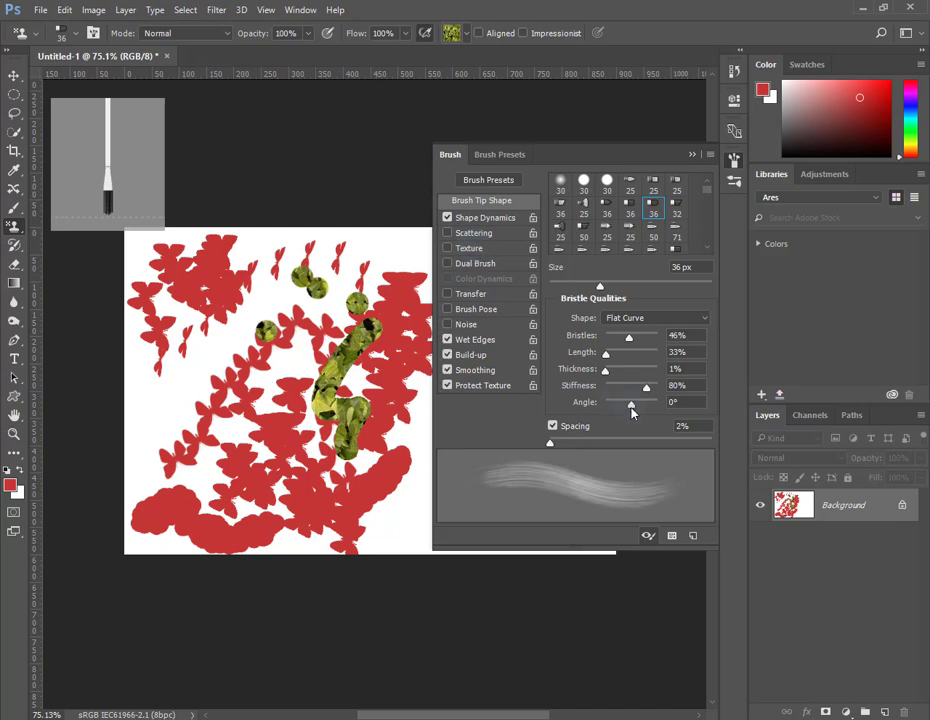
left_click_drag(632, 414, 607, 410)
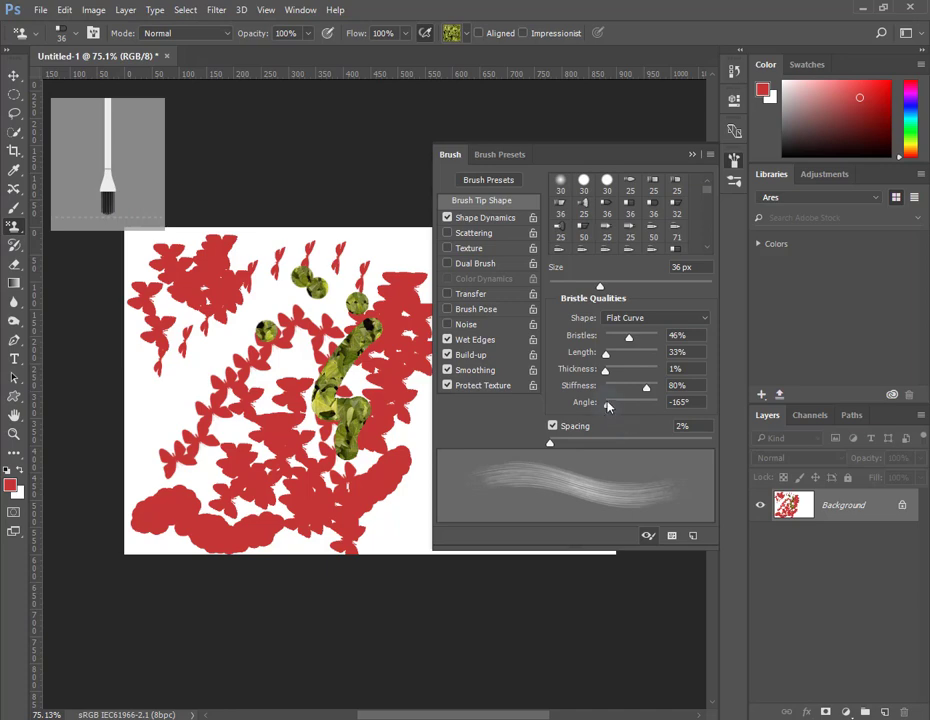
mouse_move(607, 406)
left_mouse_down()
mouse_move(642, 376)
mouse_move(611, 341)
left_mouse_up()
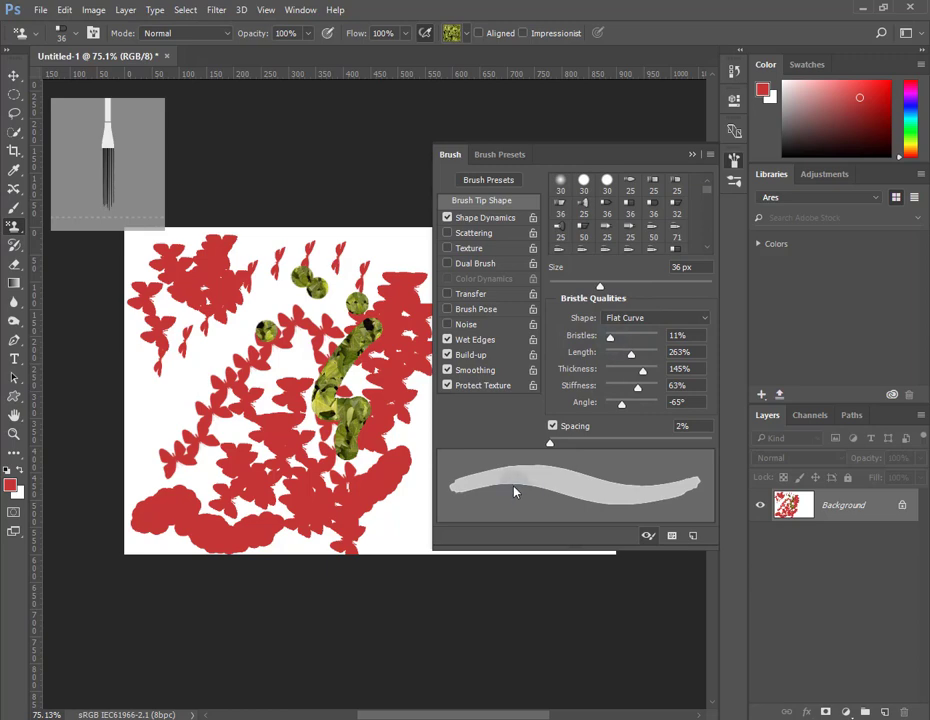
mouse_move(152, 414)
left_mouse_down()
mouse_move(222, 378)
mouse_move(247, 301)
mouse_move(300, 272)
mouse_move(328, 328)
mouse_move(390, 312)
left_mouse_up()
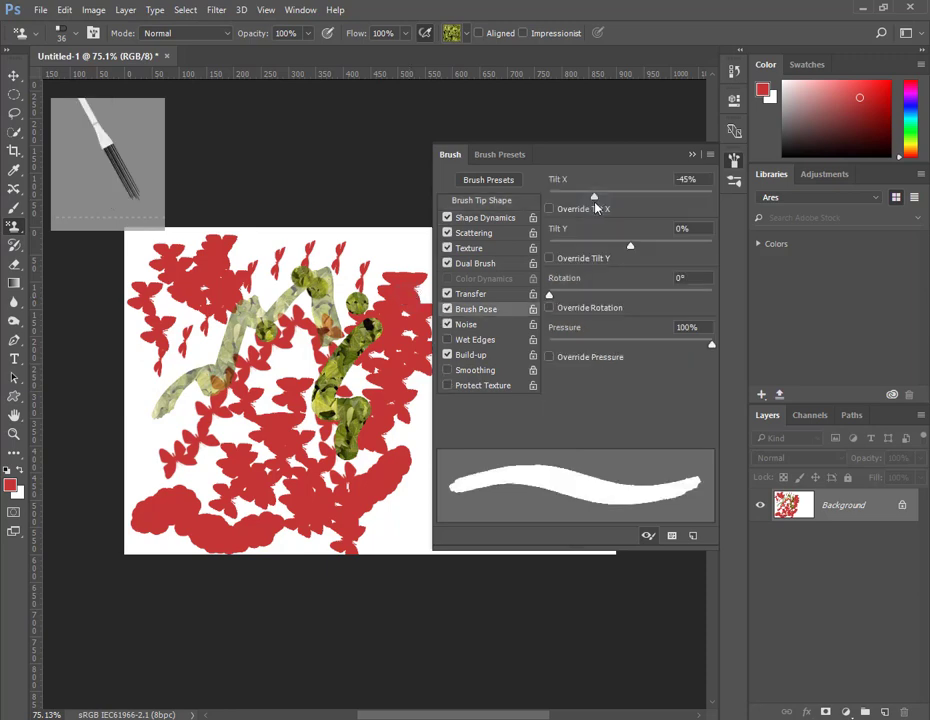
Set Brush Pose tilt to 26% X and -13% Y, then paint a broad green leaf stroke.
mouse_move(595, 198)
left_mouse_down()
mouse_move(678, 197)
mouse_move(656, 197)
left_mouse_up()
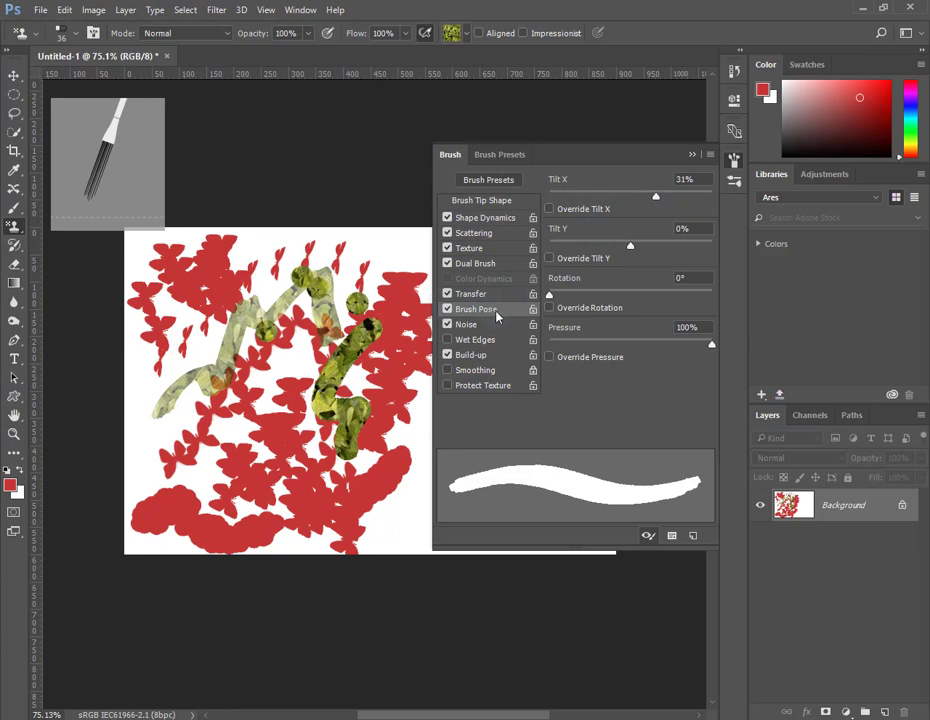
mouse_move(656, 200)
left_mouse_down()
mouse_move(597, 195)
mouse_move(651, 197)
left_mouse_up()
mouse_move(630, 250)
left_mouse_down()
mouse_move(552, 245)
mouse_move(638, 254)
mouse_move(619, 245)
left_mouse_up()
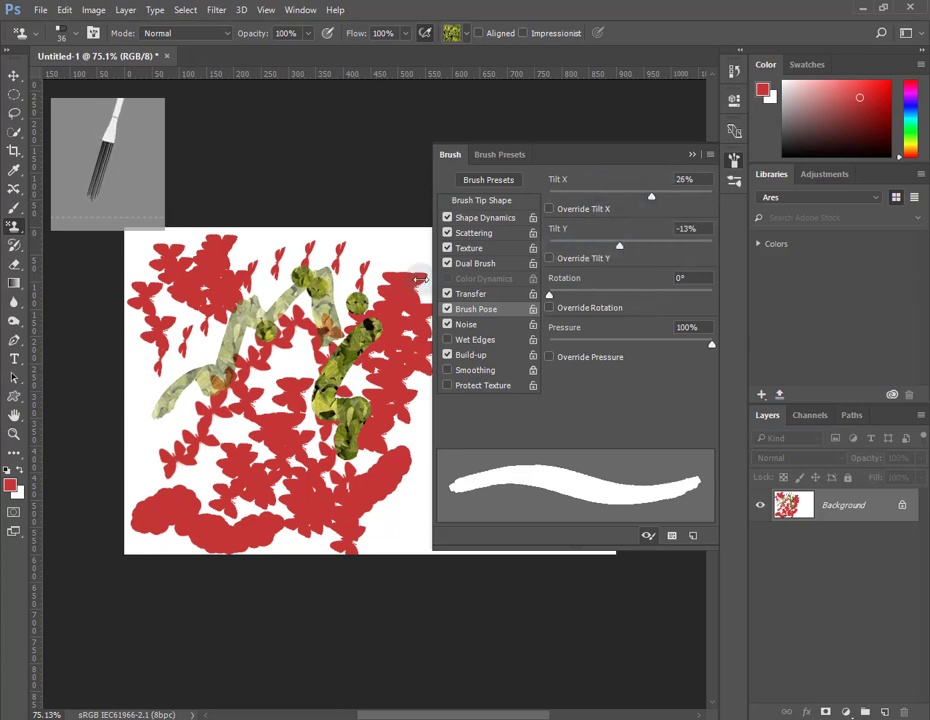
mouse_move(385, 240)
left_mouse_down()
mouse_move(395, 380)
mouse_move(340, 470)
mouse_move(250, 430)
mouse_move(170, 330)
left_mouse_up()
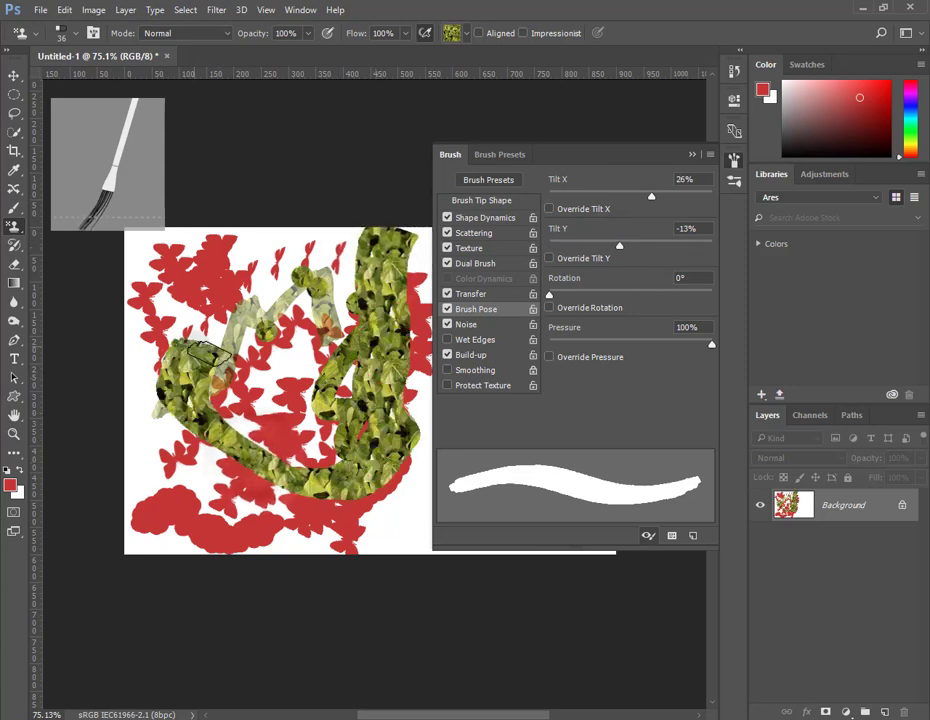
left_click(735, 73)
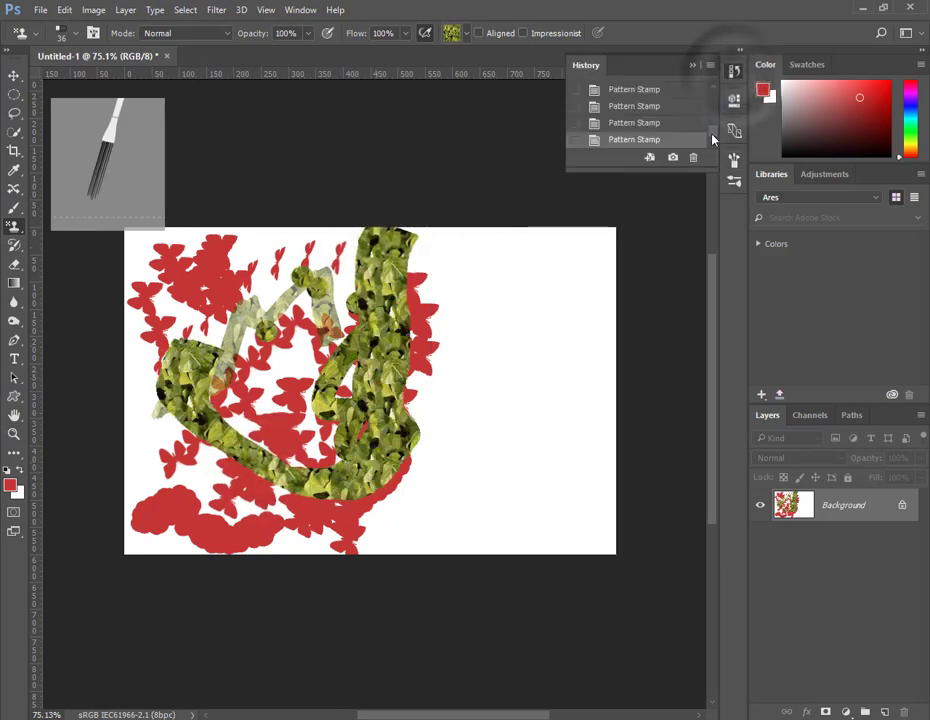
Revert to the Untitled-1 snapshot and paint one S-shaped leaf-textured stroke across the centre.
left_click_drag(712, 139, 712, 91)
left_click(628, 87)
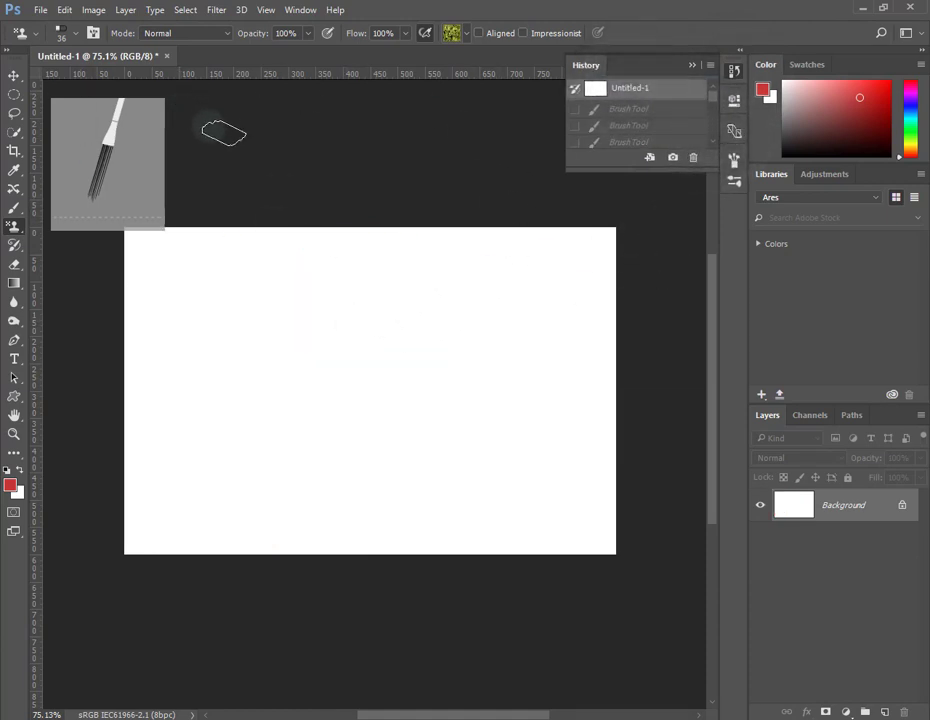
mouse_move(230, 367)
left_mouse_down()
mouse_move(307, 353)
mouse_move(274, 440)
mouse_move(452, 378)
left_mouse_up()
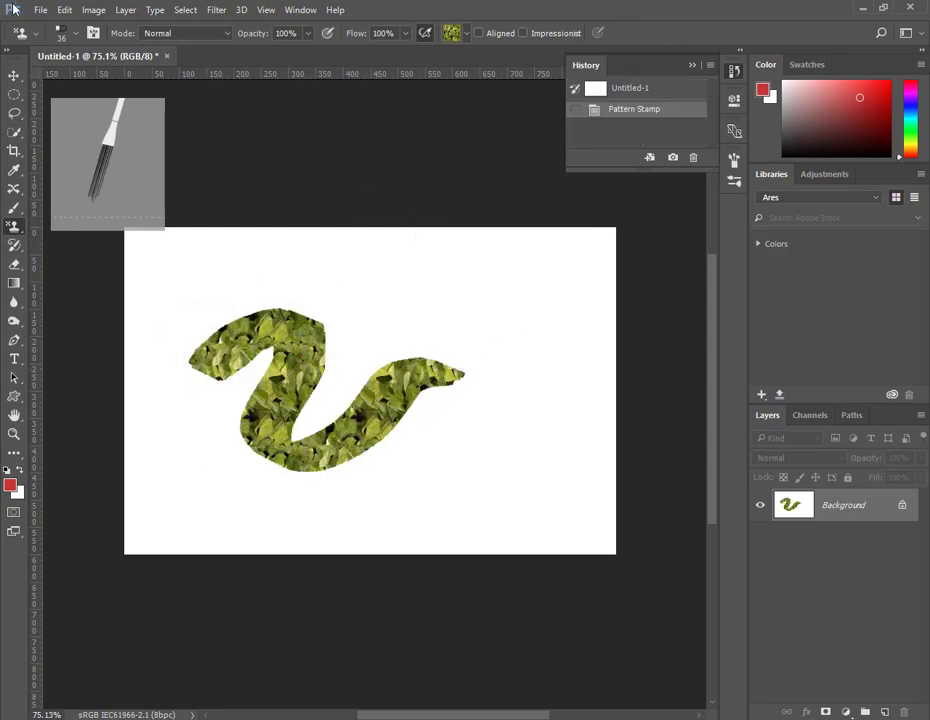
key("F5")
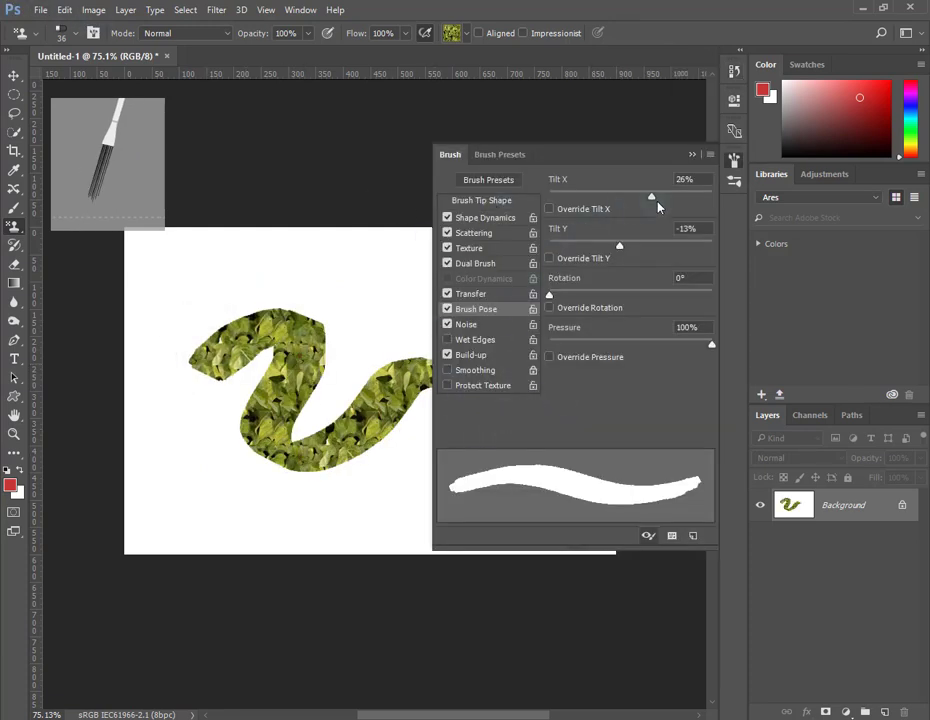
Show brush presets as a Large List and select Airbrush Hard Low Density Grainy.
left_click(710, 154)
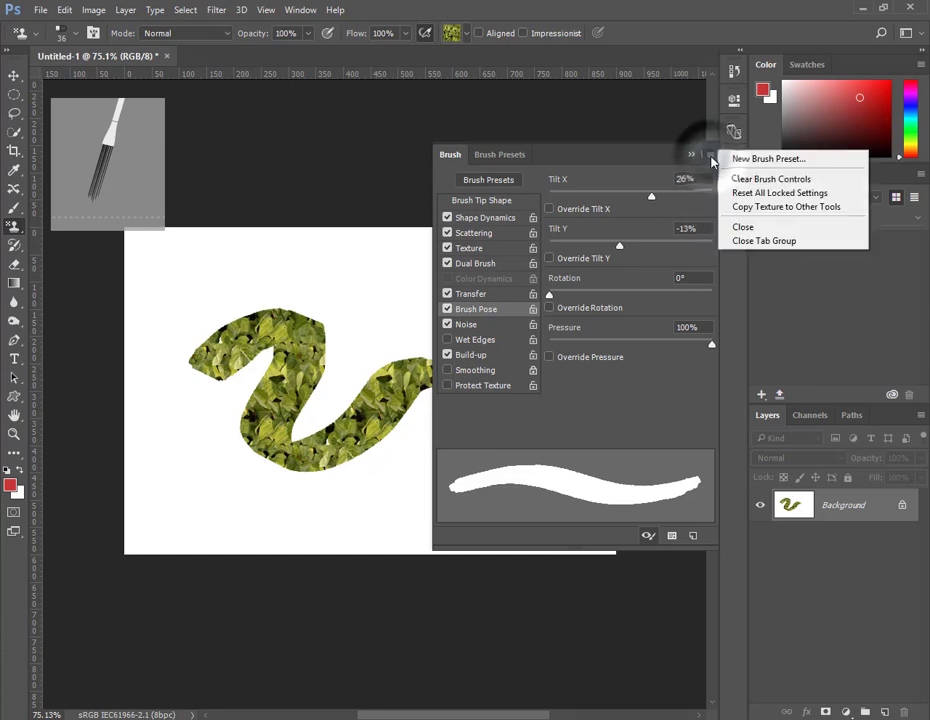
left_click(648, 177)
left_click(496, 200)
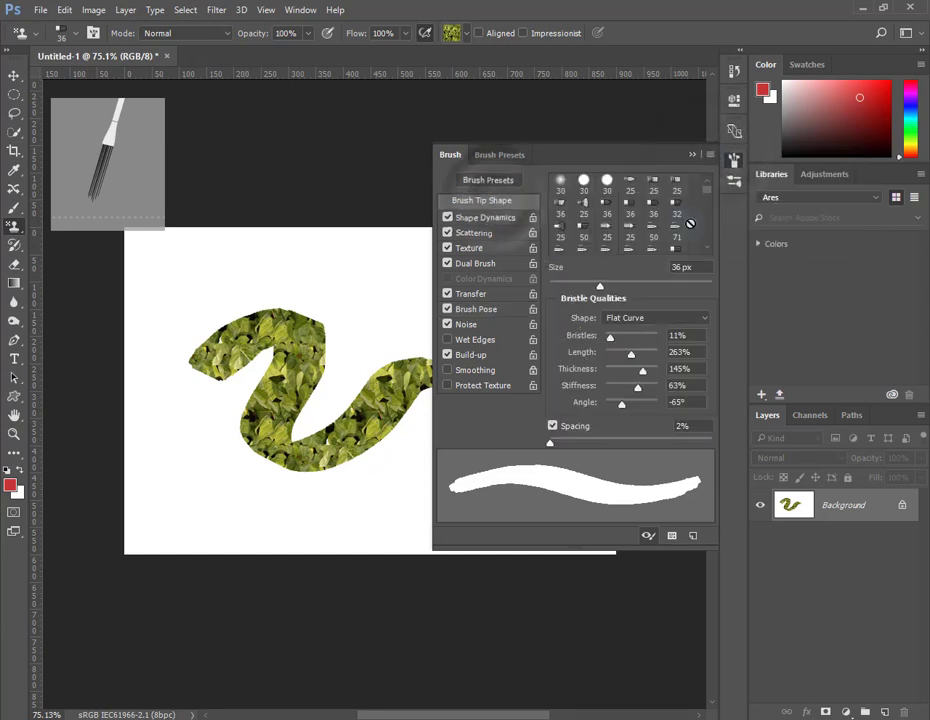
left_click_drag(707, 197, 707, 218)
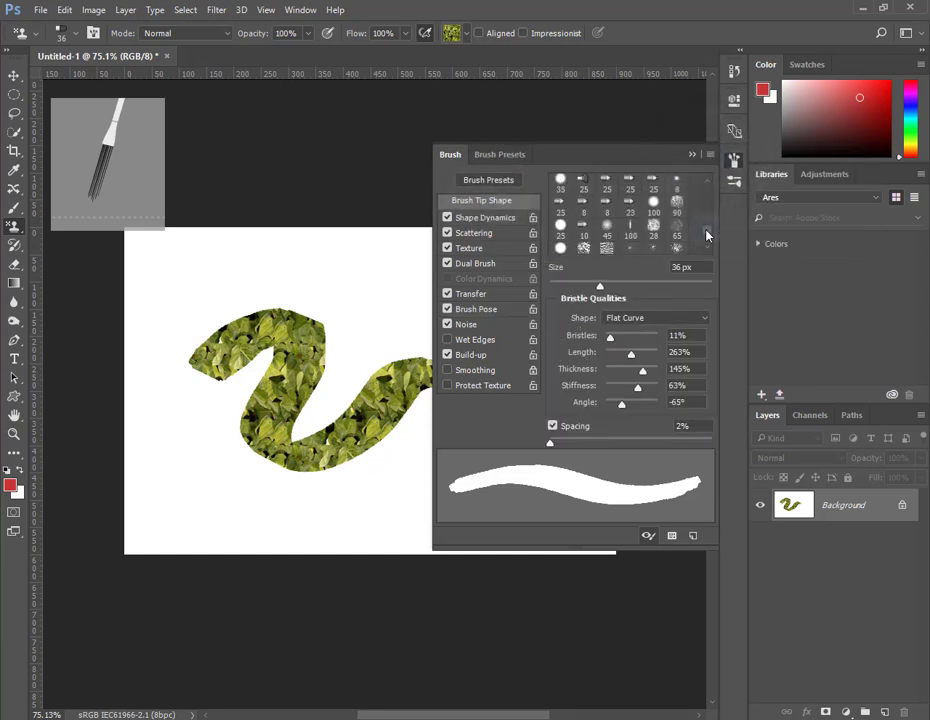
left_click(498, 154)
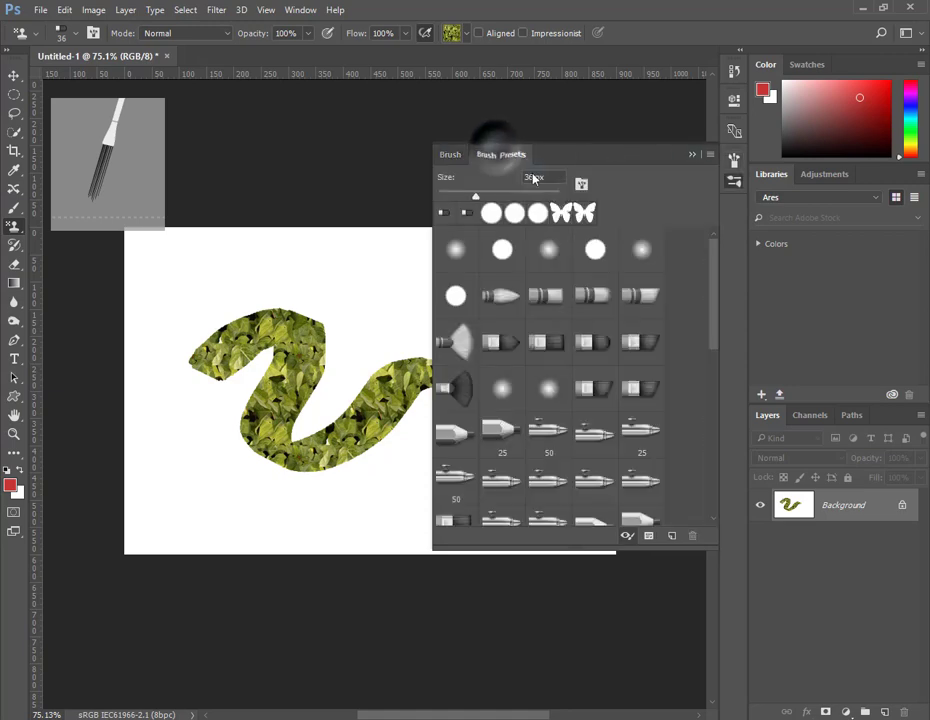
left_click(710, 154)
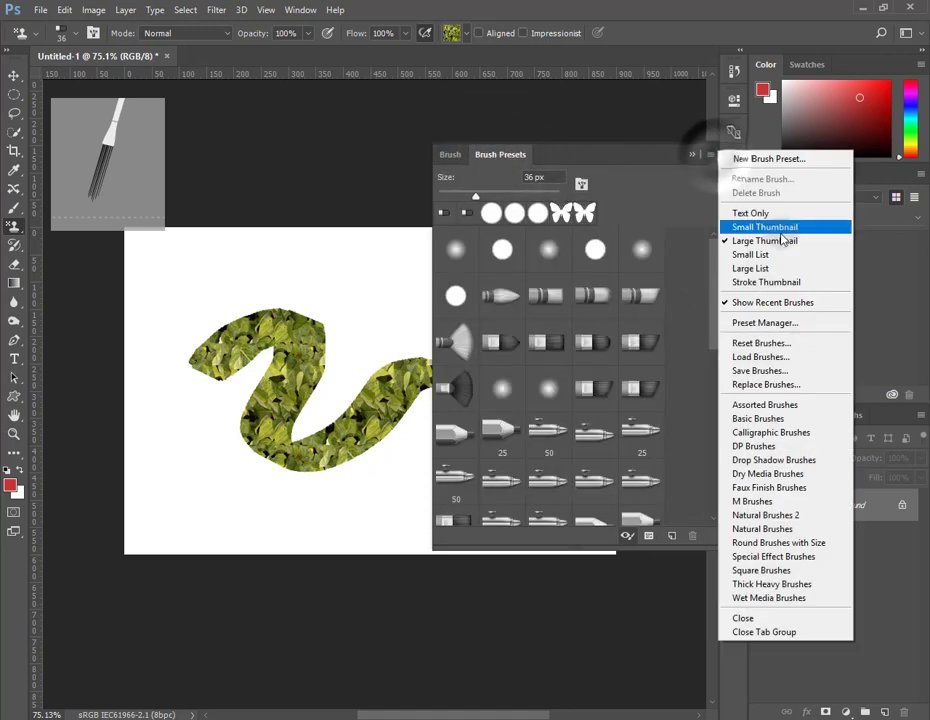
left_click(770, 213)
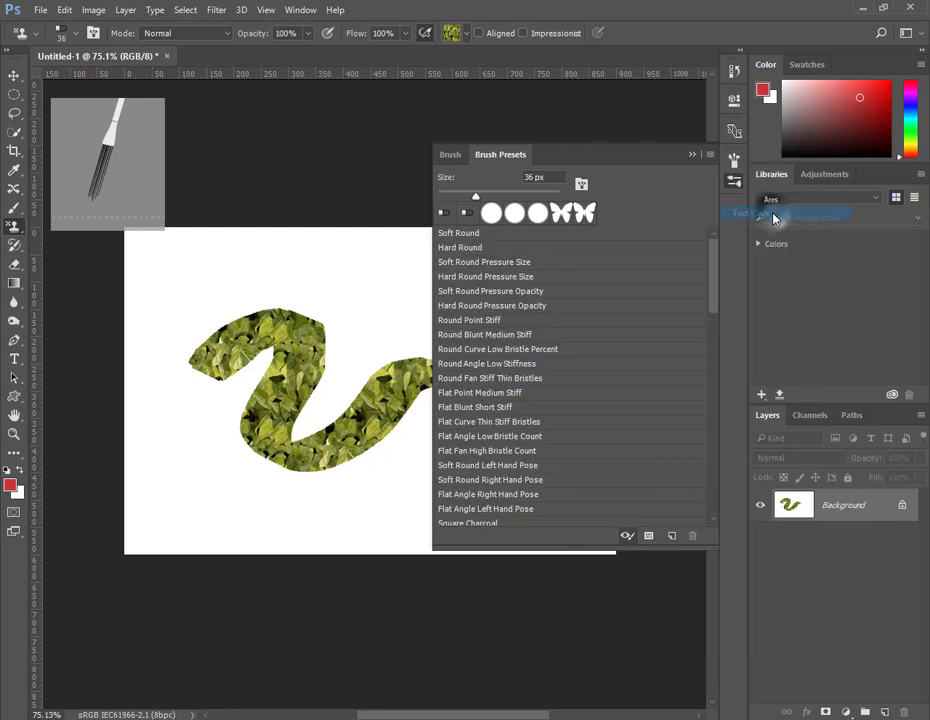
mouse_move(714, 297)
left_mouse_down()
mouse_move(702, 490)
mouse_move(710, 267)
left_mouse_up()
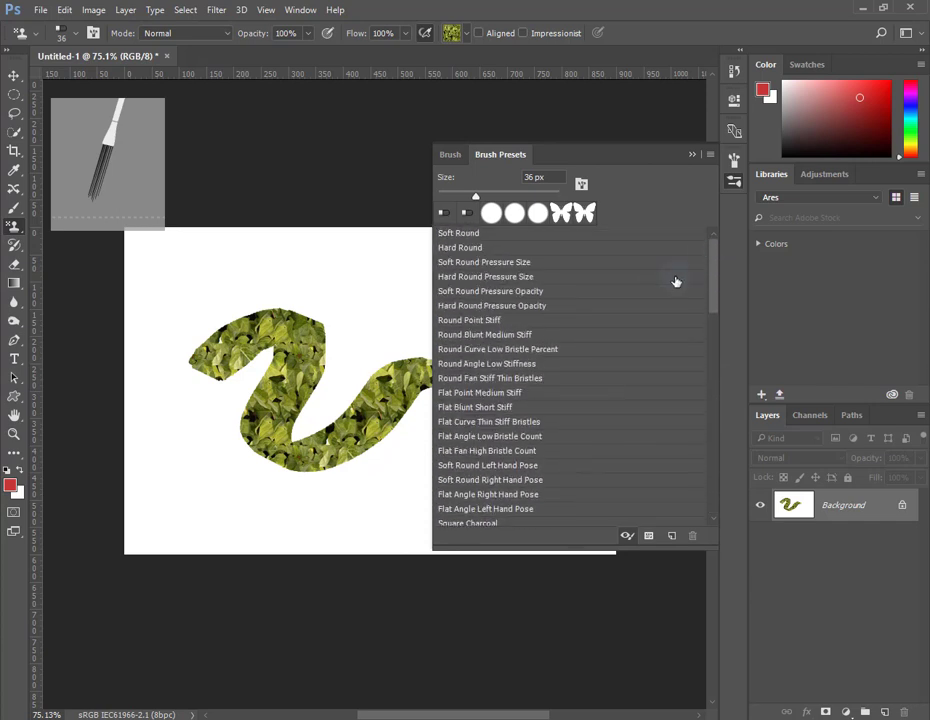
scroll(570, 370, "down", 4)
left_click(482, 450)
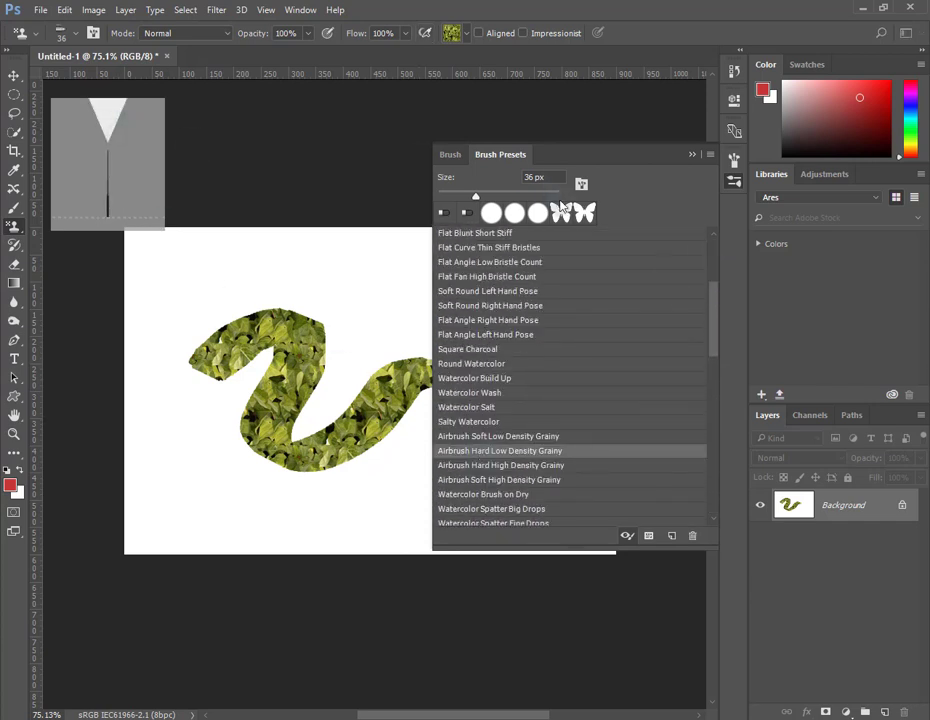
left_click(452, 155)
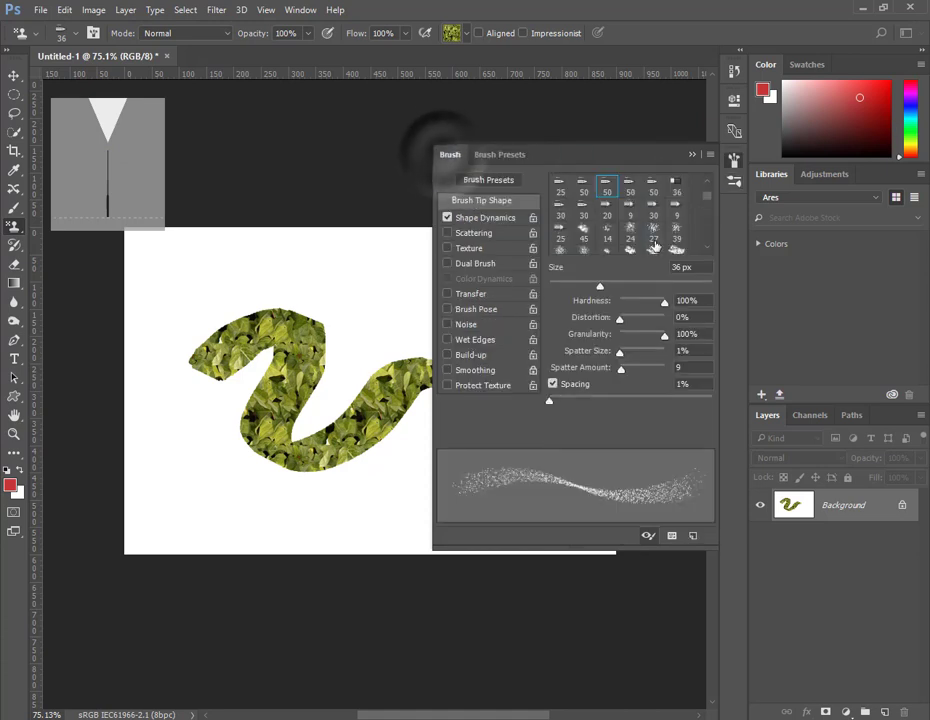
Toggle Scattering, Texture and Dual Brush on the grainy airbrush.
left_click(489, 220)
left_click(489, 232)
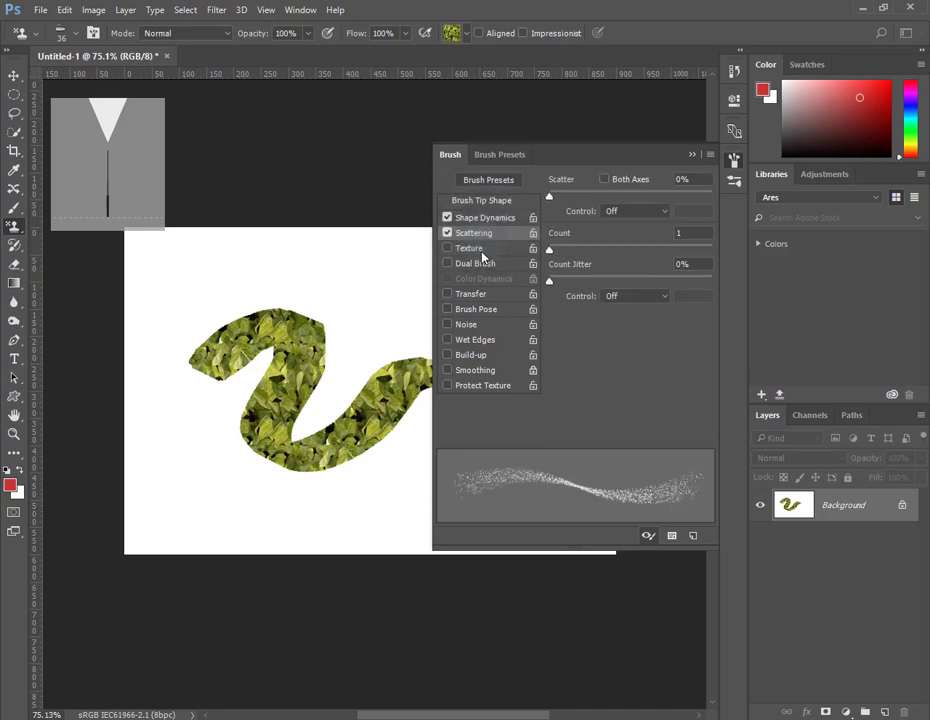
left_click(480, 249)
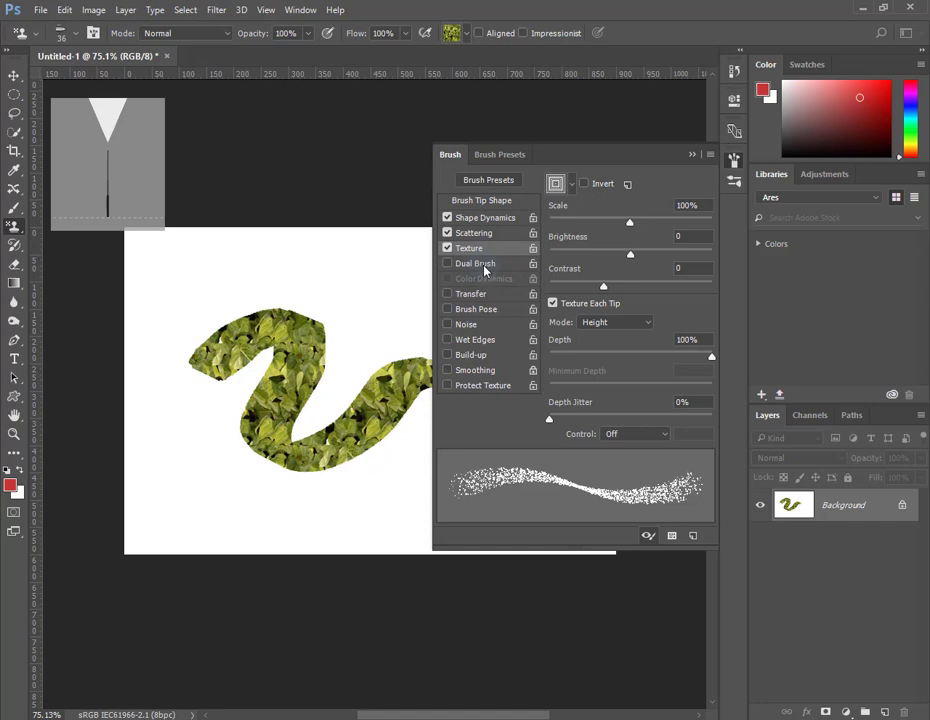
left_click(478, 264)
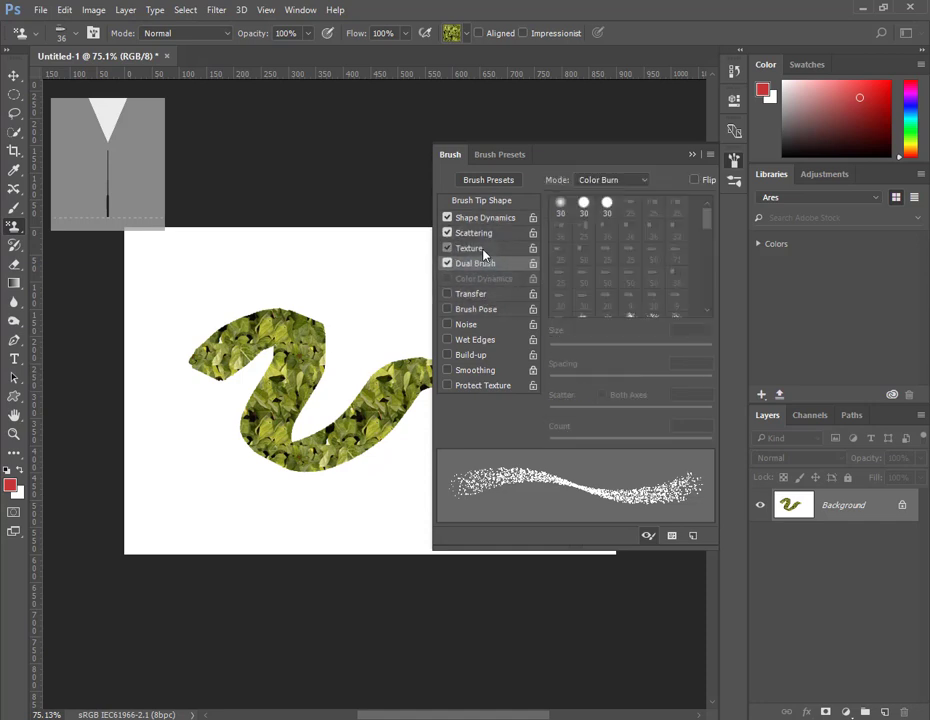
left_click(466, 248)
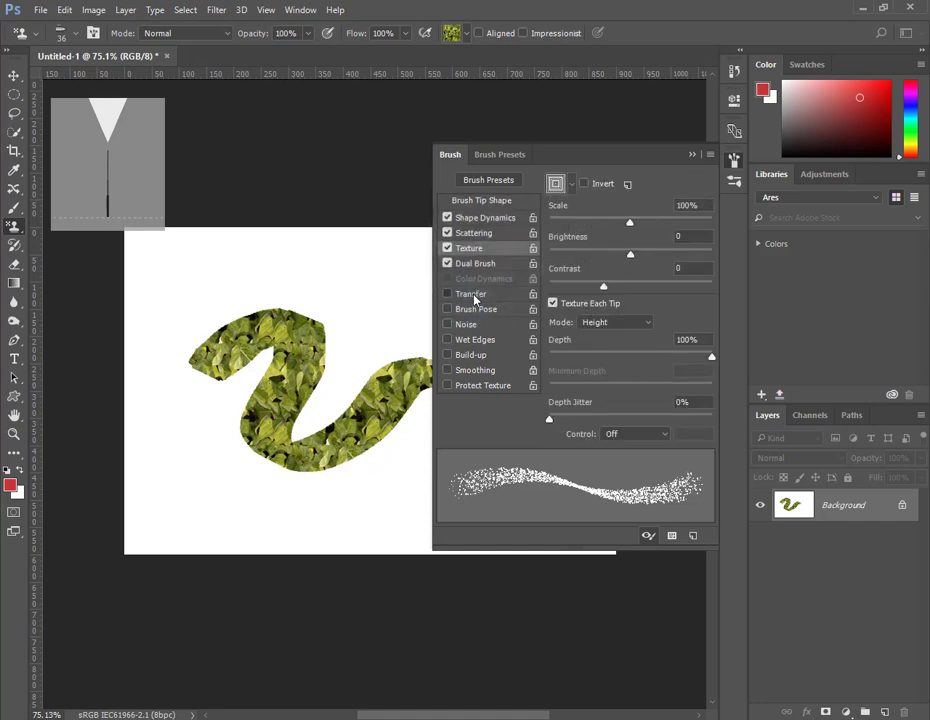
Toggle Transfer, Brush Pose with -15% tilt, and Noise.
left_click(473, 294)
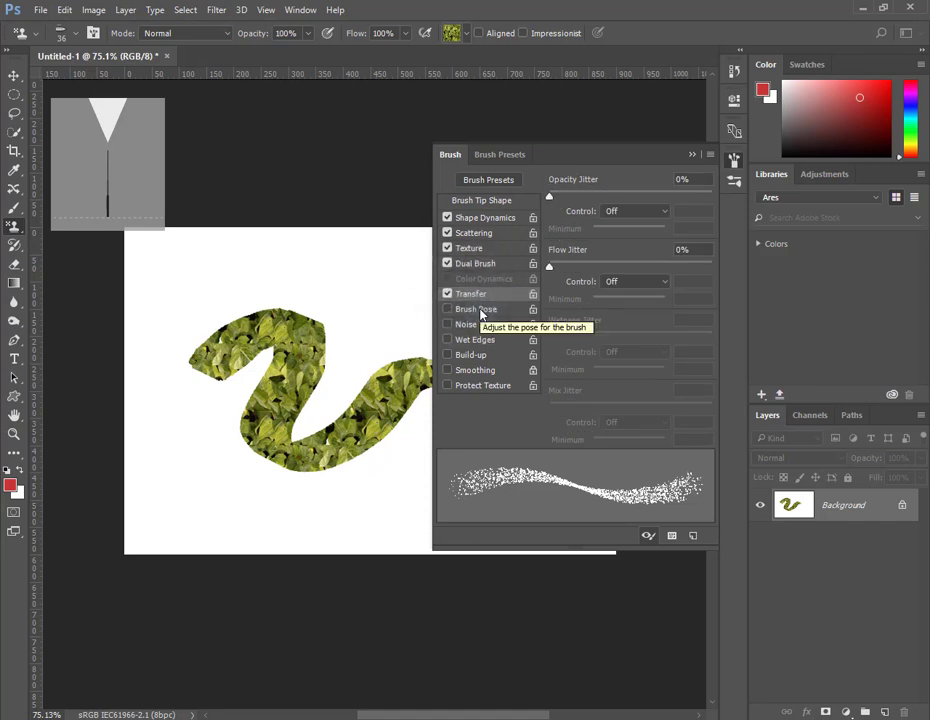
left_click(476, 311)
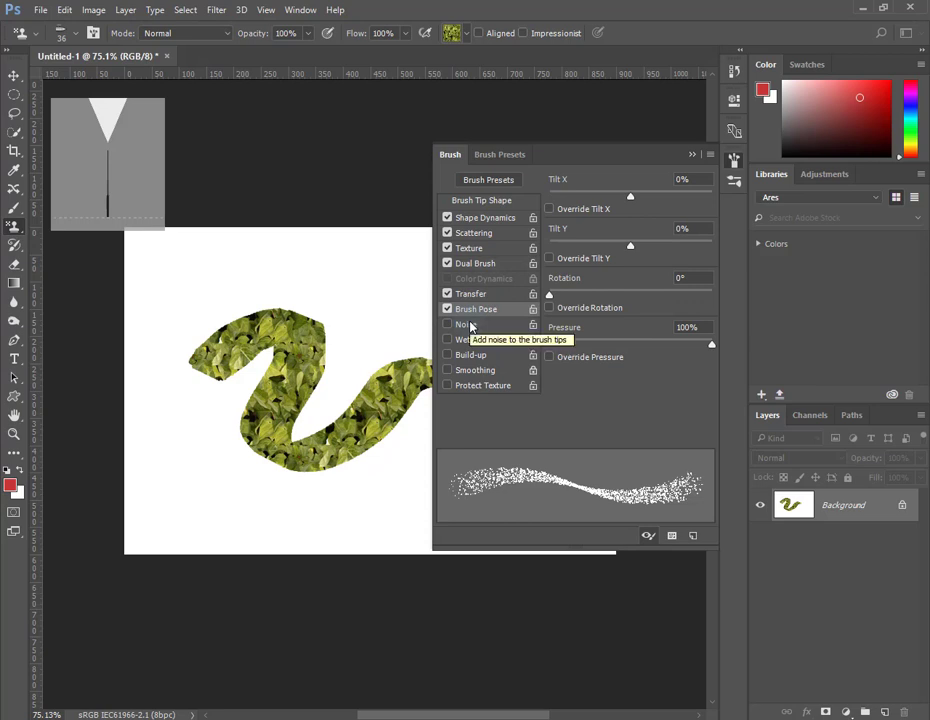
mouse_move(630, 196)
left_mouse_down()
mouse_move(608, 196)
mouse_move(618, 197)
left_mouse_up()
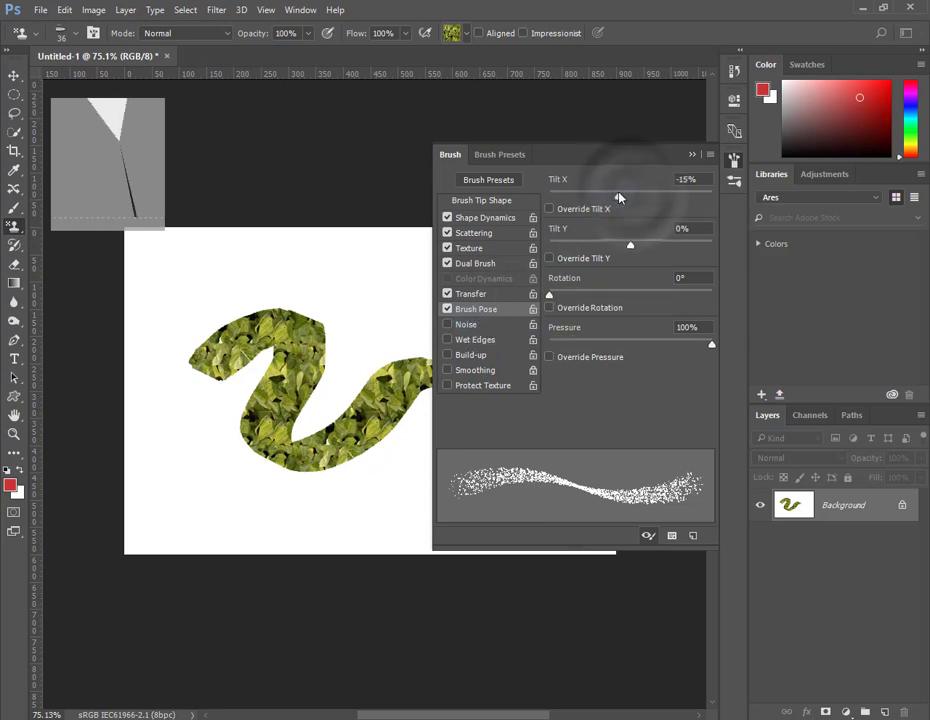
left_click(474, 331)
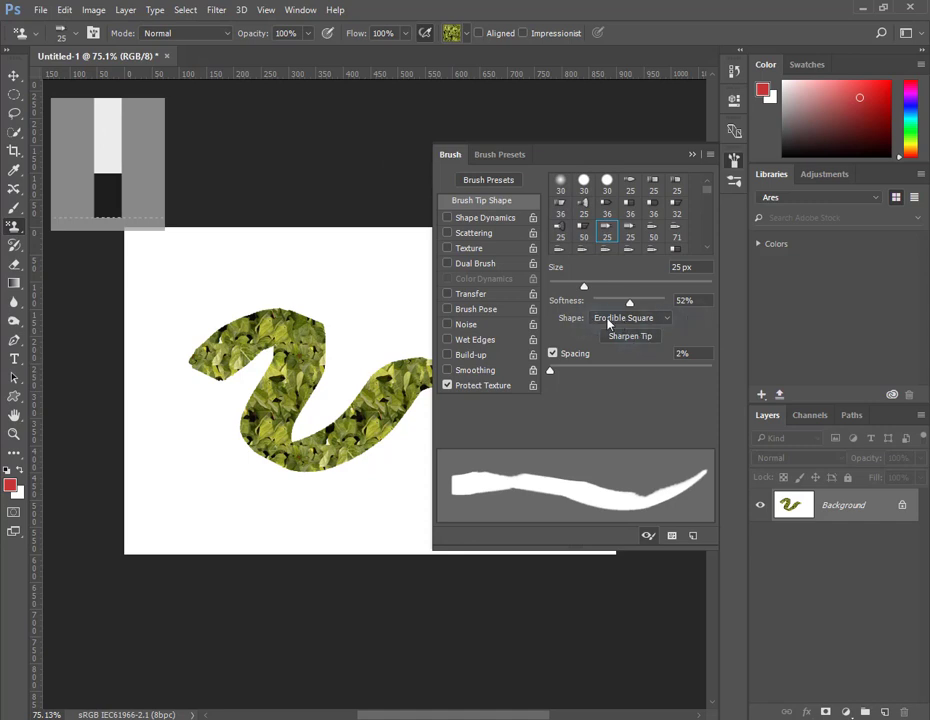
Paint a thin Erodible Point stroke and a thicker Erodible Round stroke along the swirl's left.
left_click(667, 318)
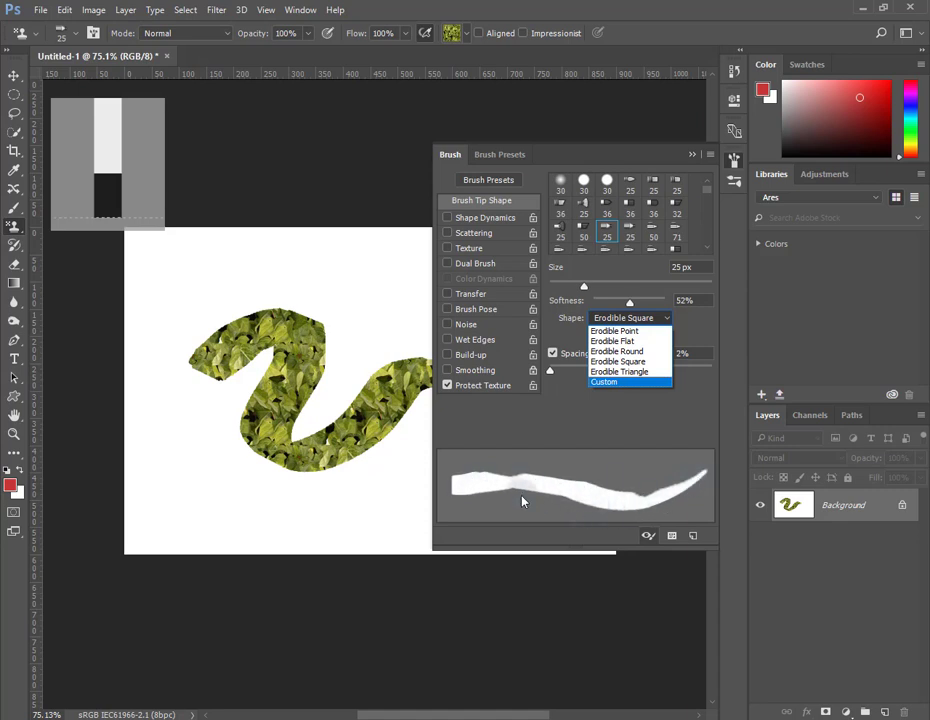
left_click(649, 336)
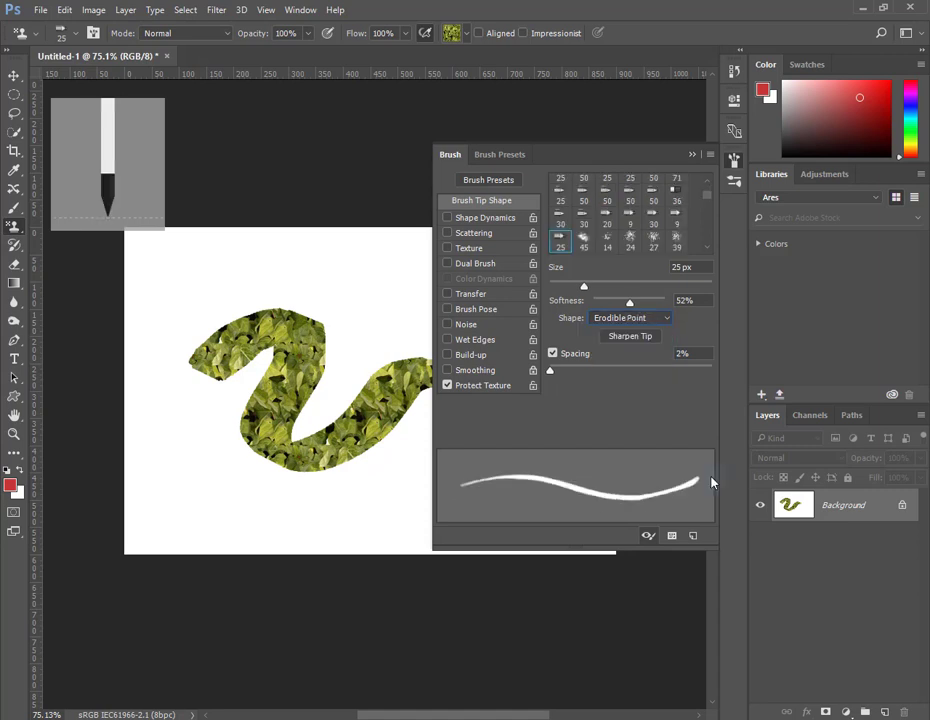
mouse_move(195, 457)
left_mouse_down()
mouse_move(174, 386)
mouse_move(220, 293)
mouse_move(334, 270)
left_mouse_up()
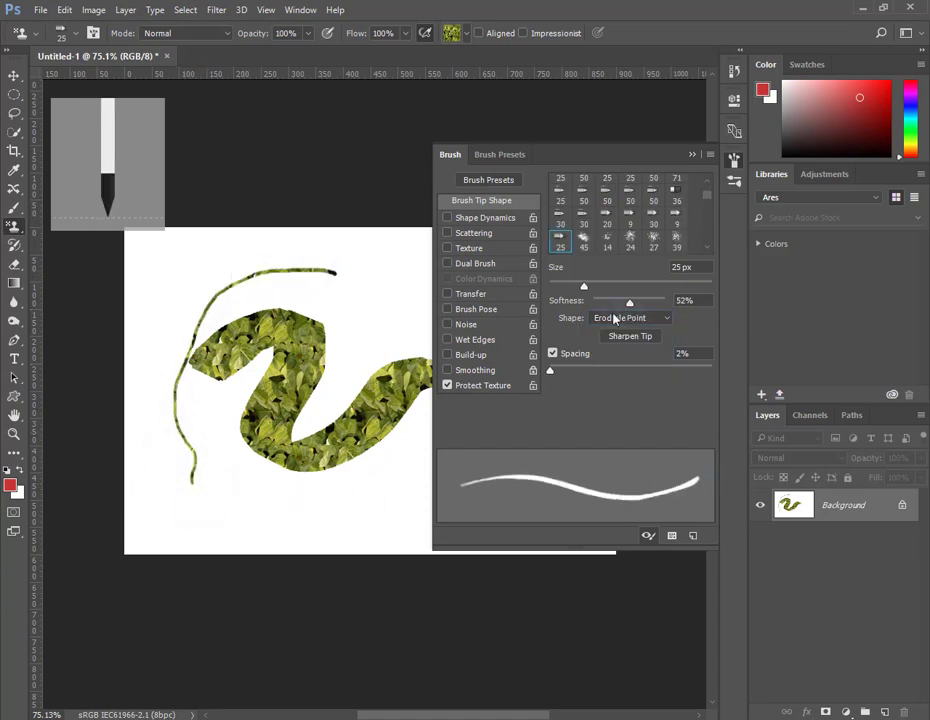
left_click(667, 319)
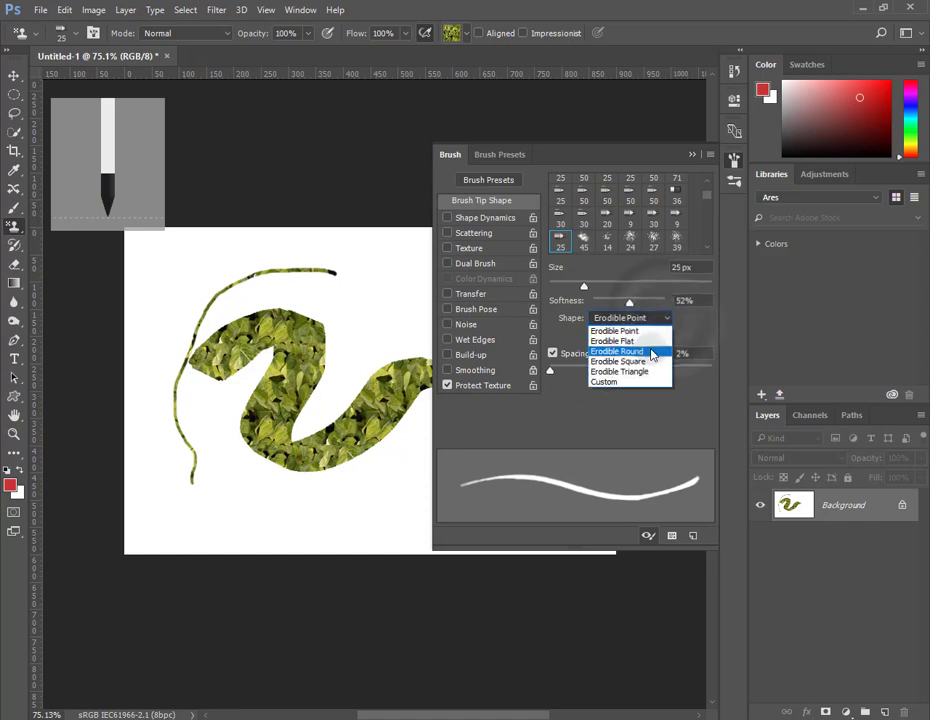
left_click(650, 351)
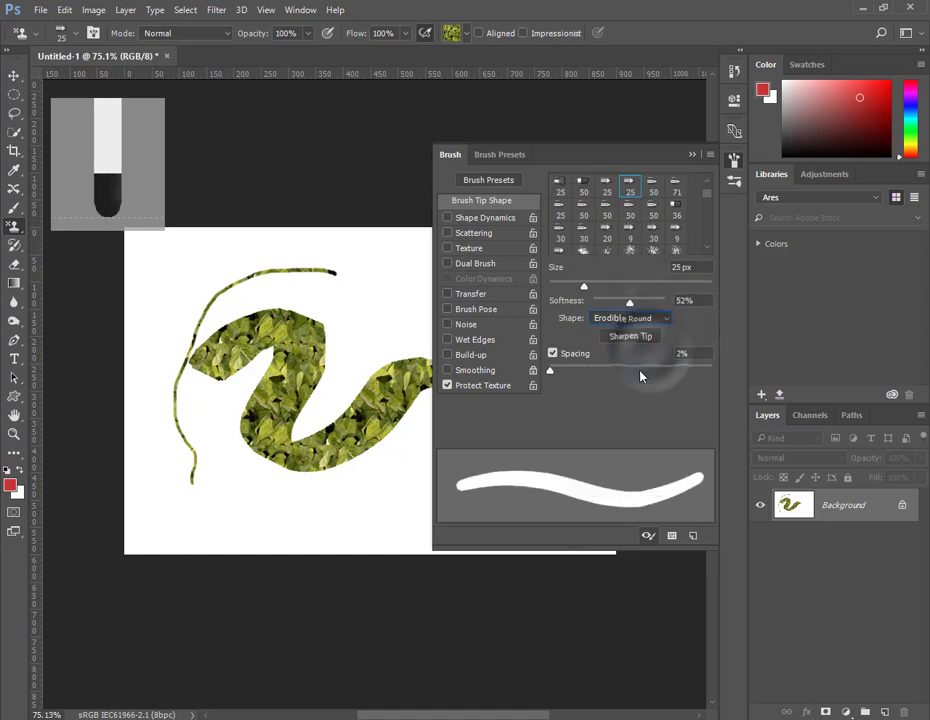
left_click_drag(232, 502, 268, 255)
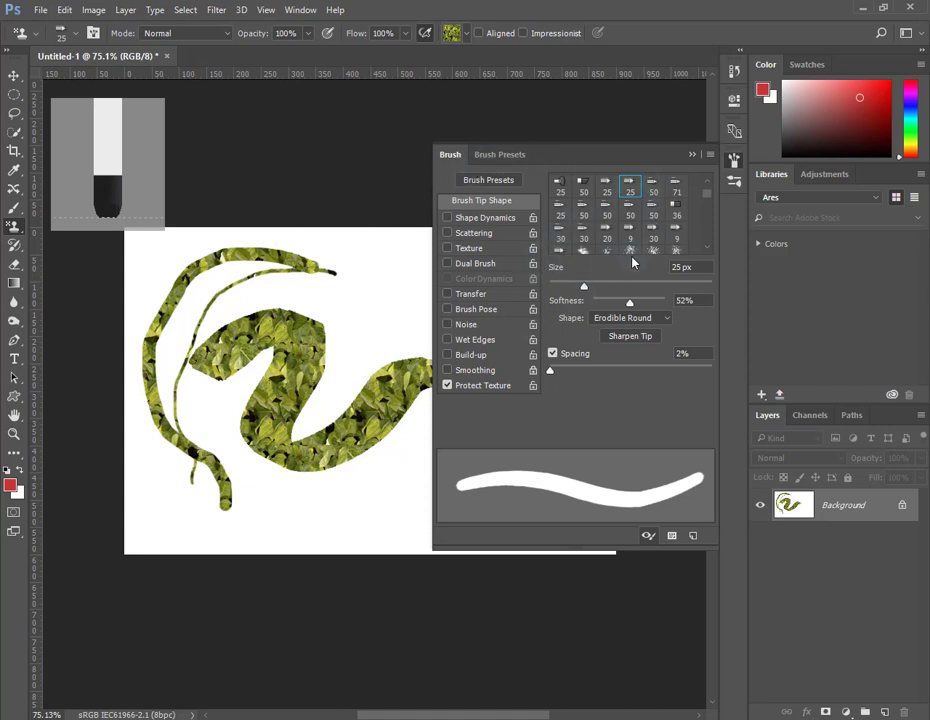
Switch the brush tip to the 30 px hard round.
left_click(606, 234)
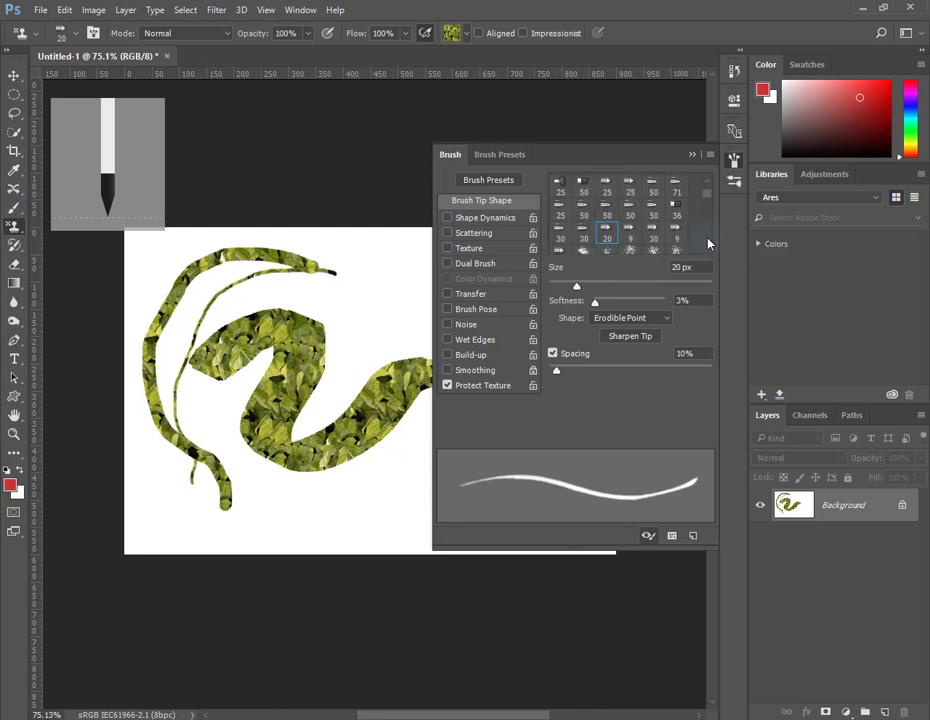
left_click_drag(709, 200, 706, 183)
left_click(584, 183)
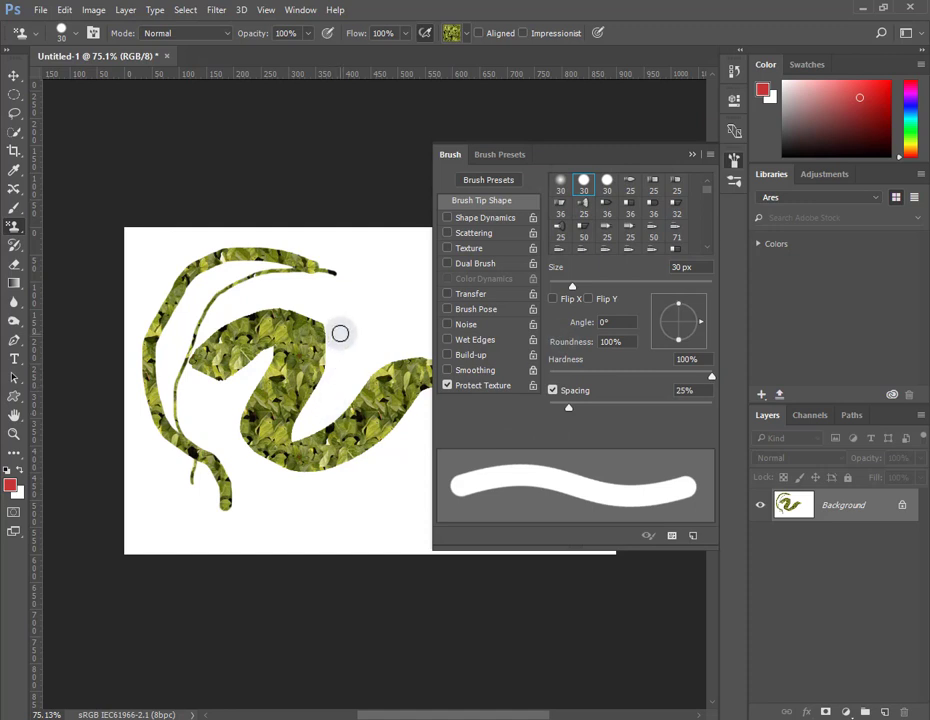
After a short upper-right stroke, enable Overlay Dual Brush and 32% Angle Jitter.
mouse_move(380, 258)
left_mouse_down()
mouse_move(357, 373)
mouse_move(318, 400)
left_mouse_up()
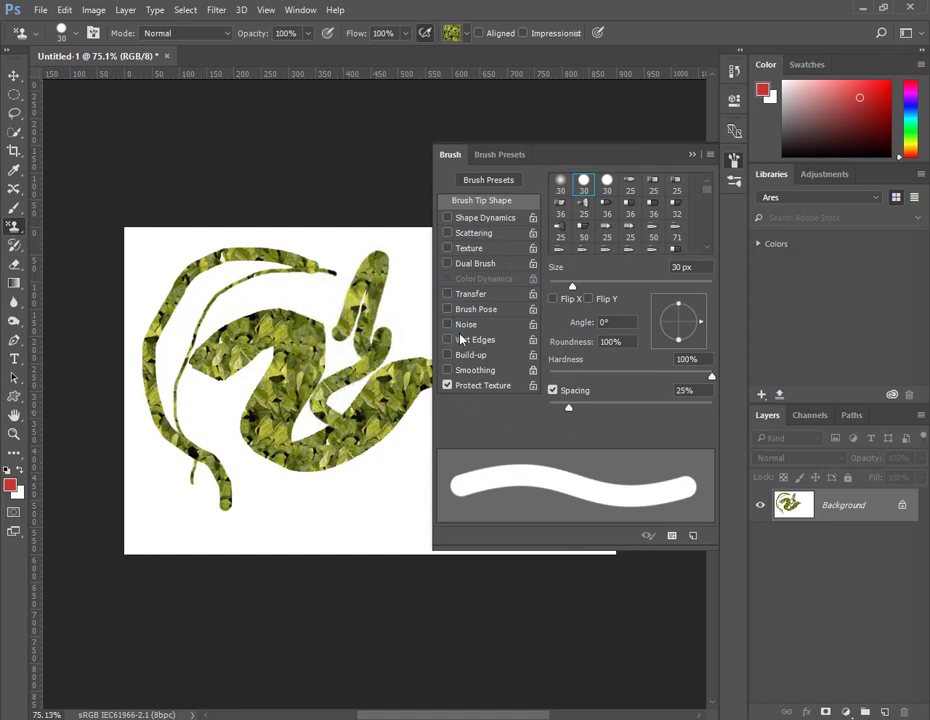
left_click(476, 264)
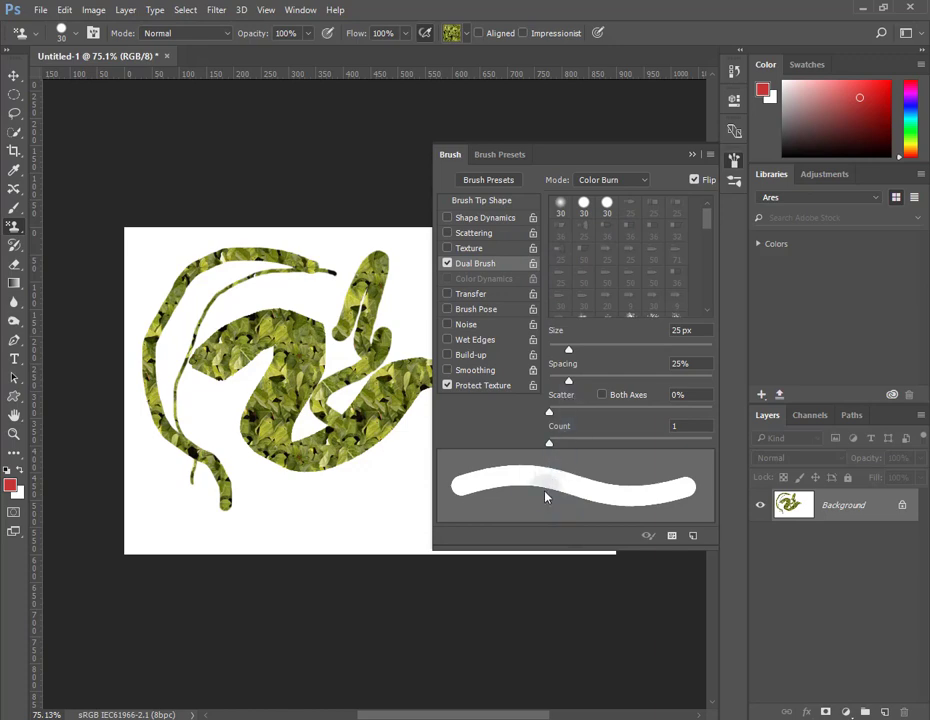
key("Up")
key("Up")
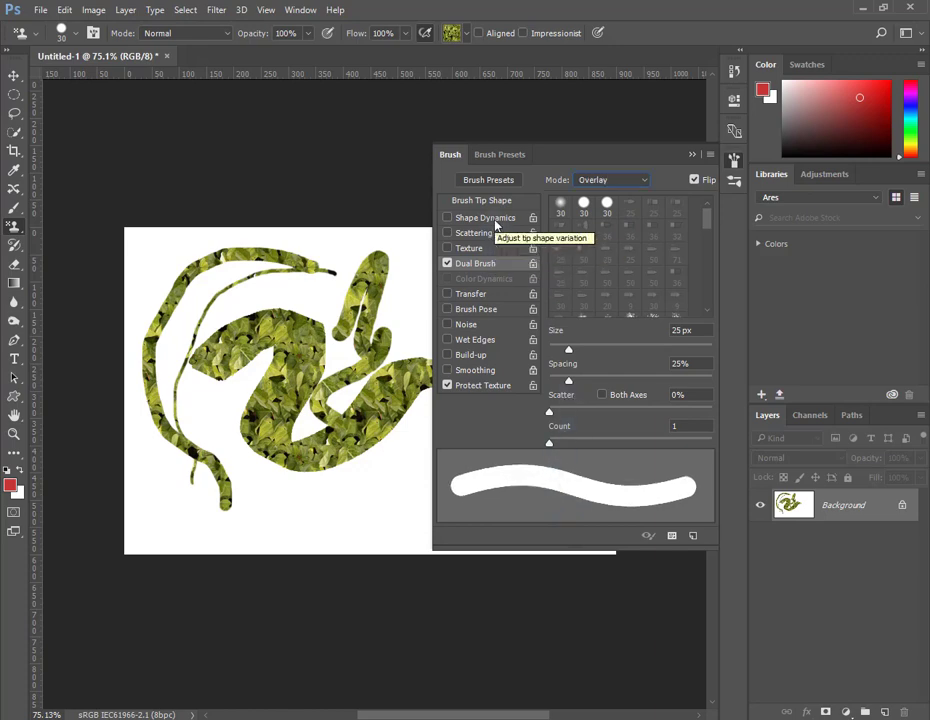
left_click(485, 217)
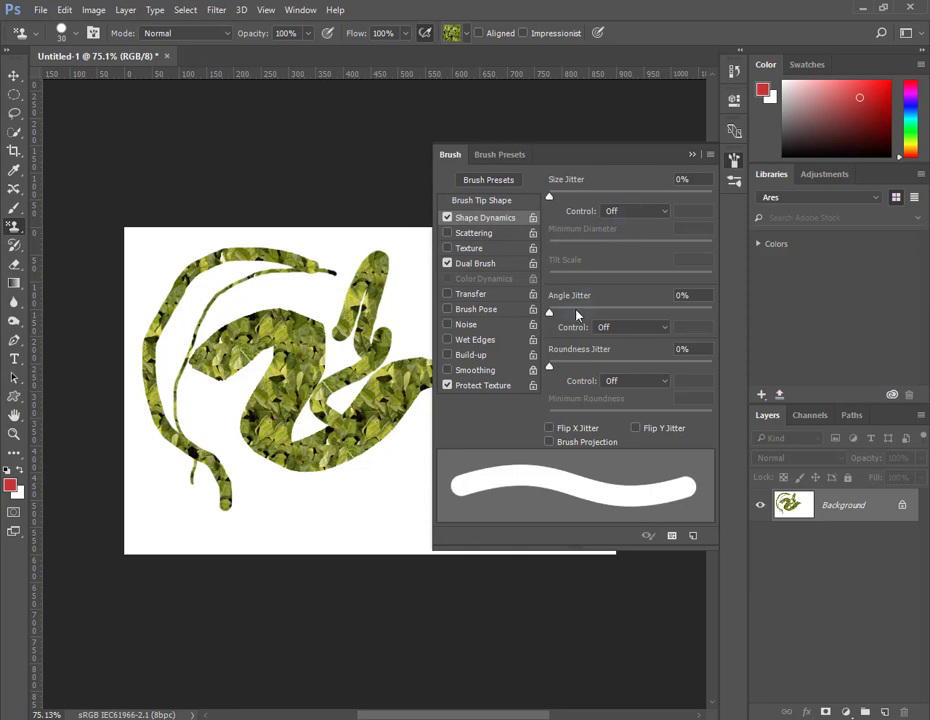
left_click_drag(549, 312, 601, 312)
Paint jittered leaf-textured dabs and strokes across the lower canvas.
left_click(338, 520)
left_click_drag(335, 520, 403, 444)
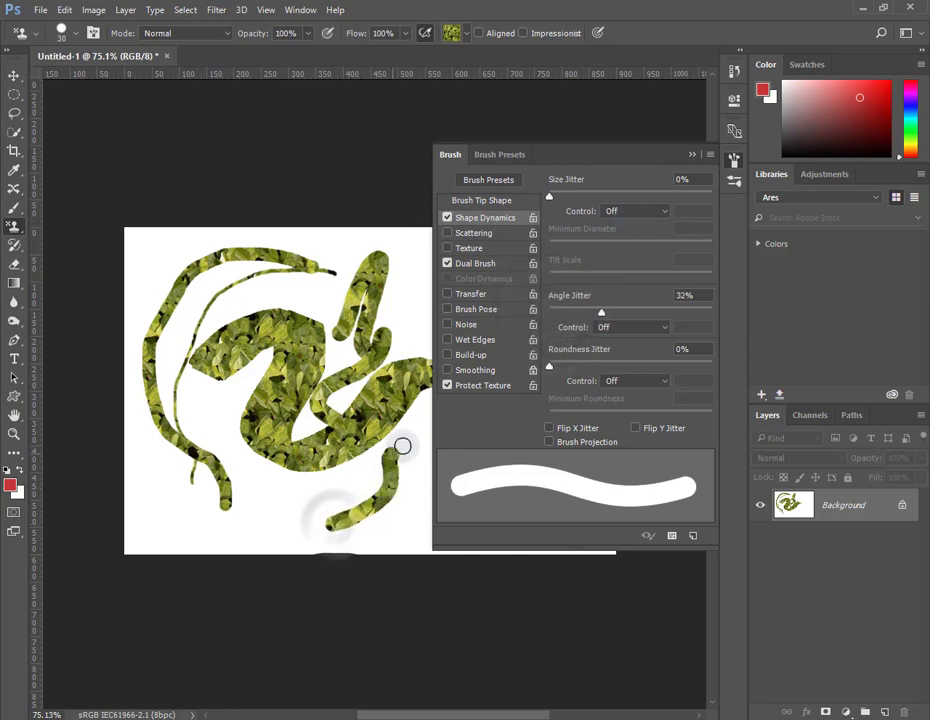
left_click_drag(286, 506, 240, 459)
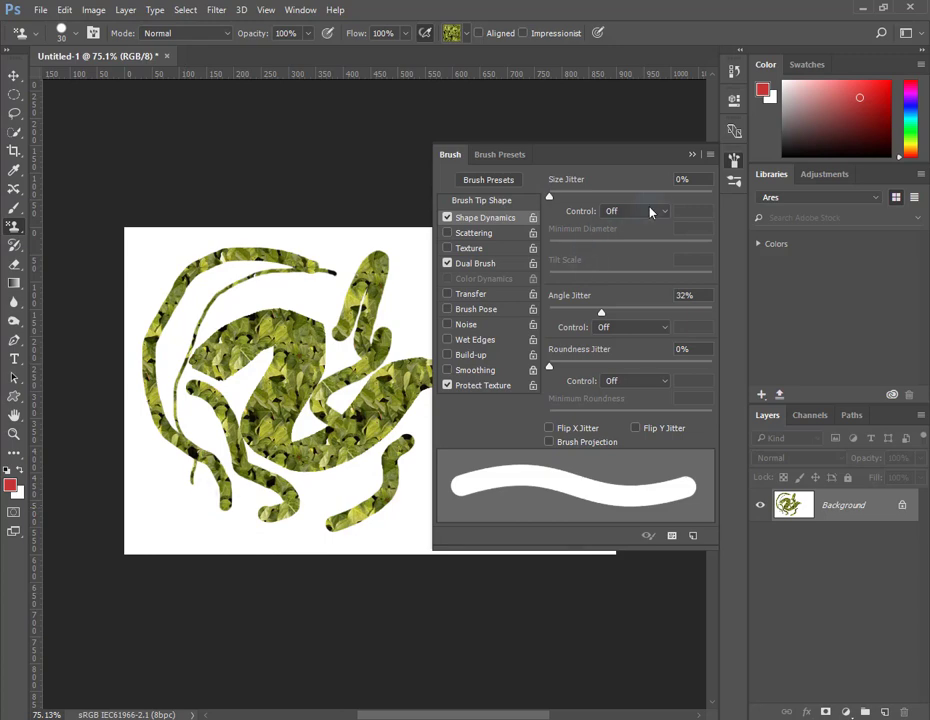
left_click(507, 156)
left_click(710, 154)
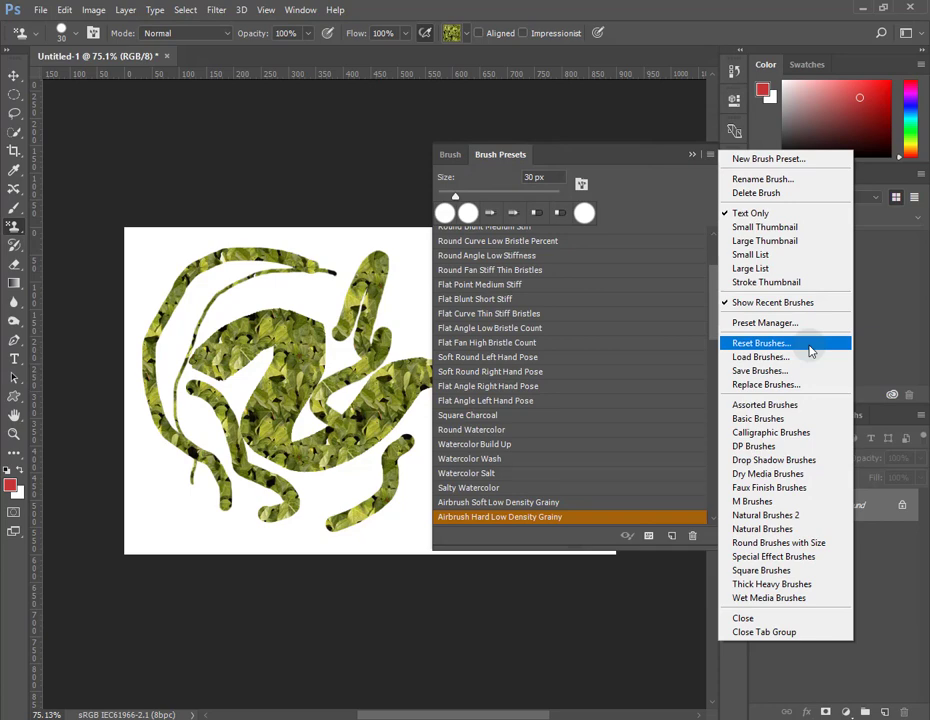
Show brush presets as large thumbnails, pick the 74 px maple-leaf preset, and switch to the Brush tool.
left_click(789, 242)
mouse_move(713, 303)
left_mouse_down()
mouse_move(722, 288)
mouse_move(716, 405)
left_mouse_up()
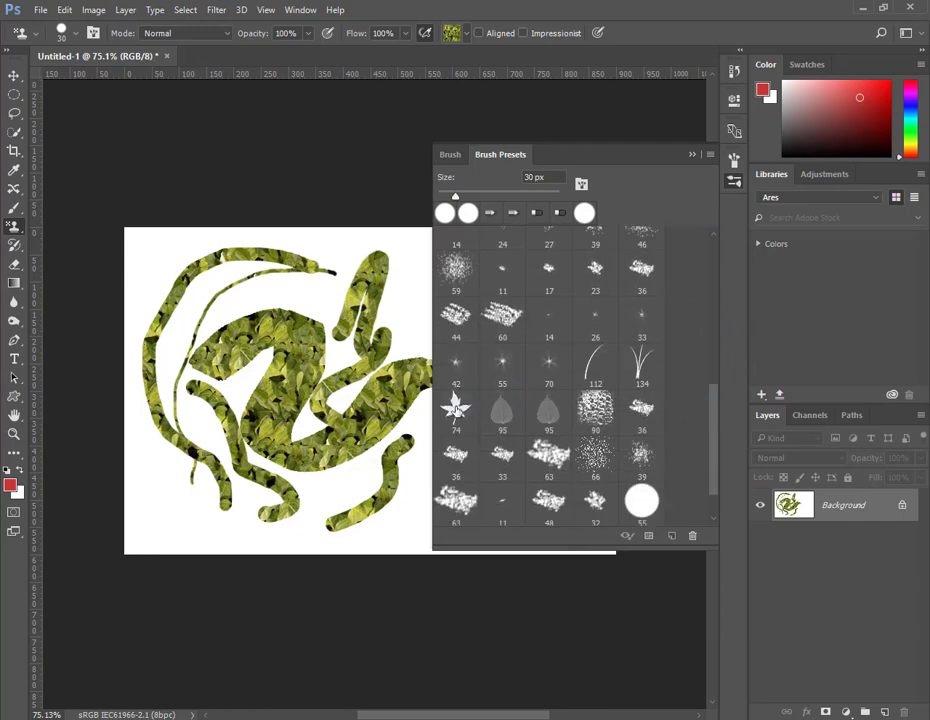
left_click(456, 408)
left_click(449, 156)
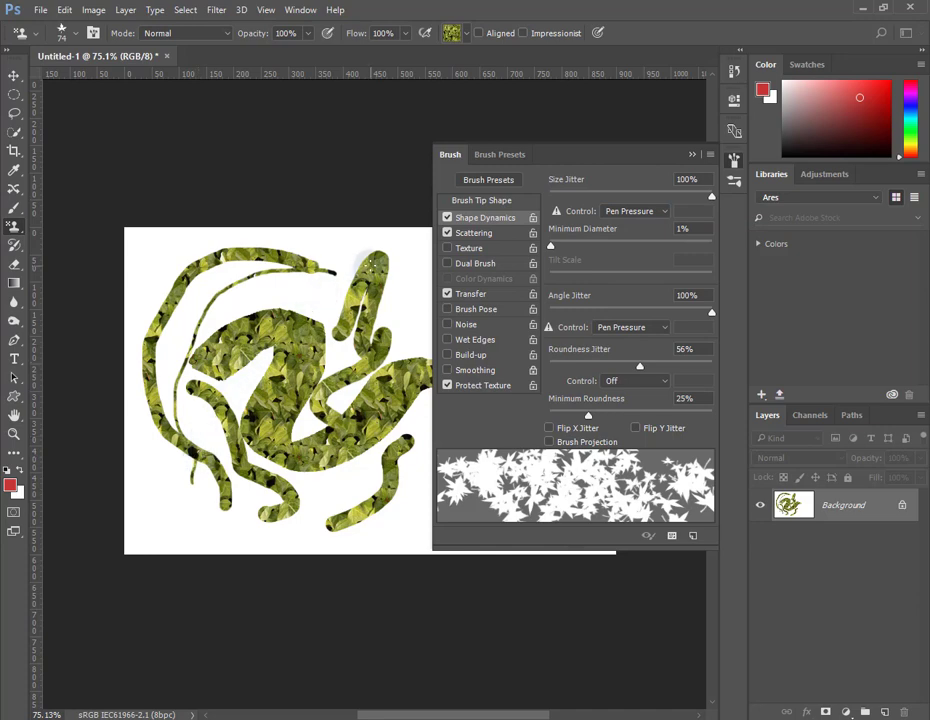
left_click(14, 207)
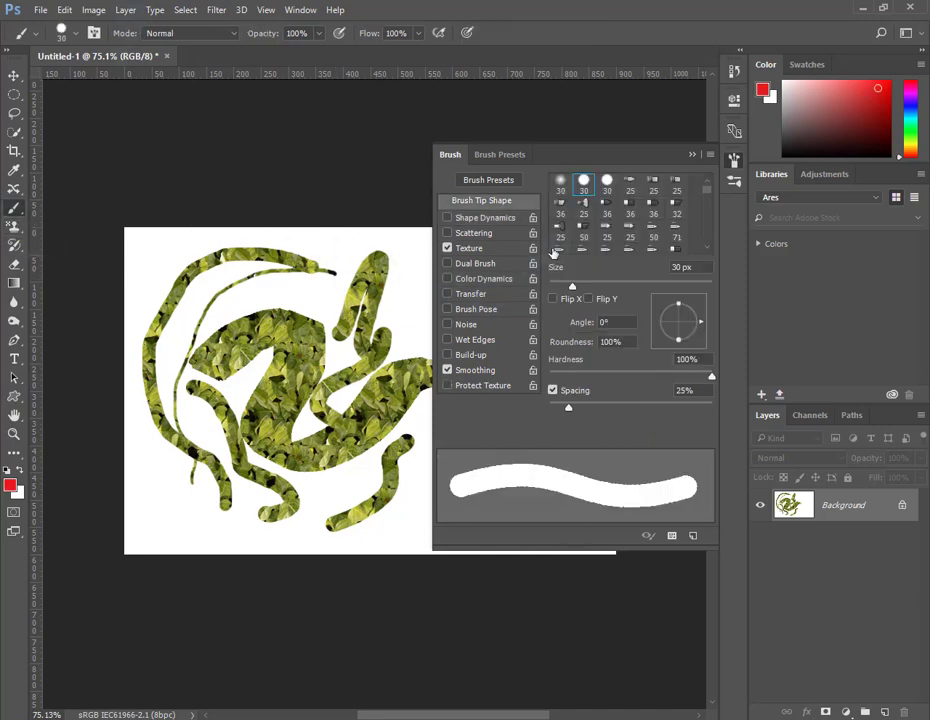
Enable Color Dynamics with Apply Per Tip, control Off, and raise the hue, saturation and brightness jitters.
left_click(448, 279)
left_click(500, 280)
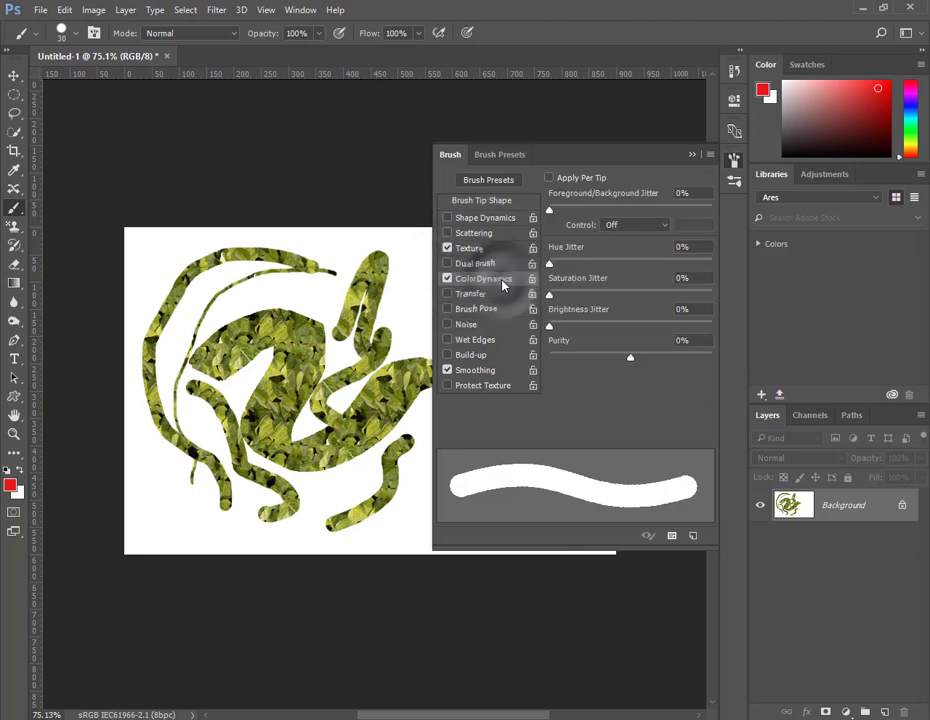
left_click(549, 178)
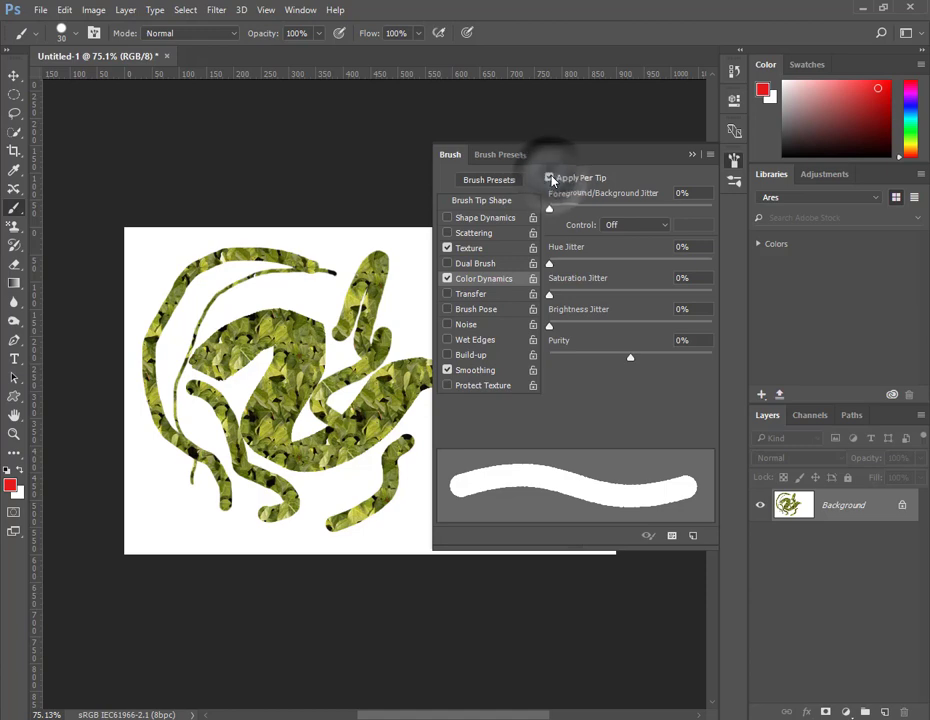
left_click(666, 226)
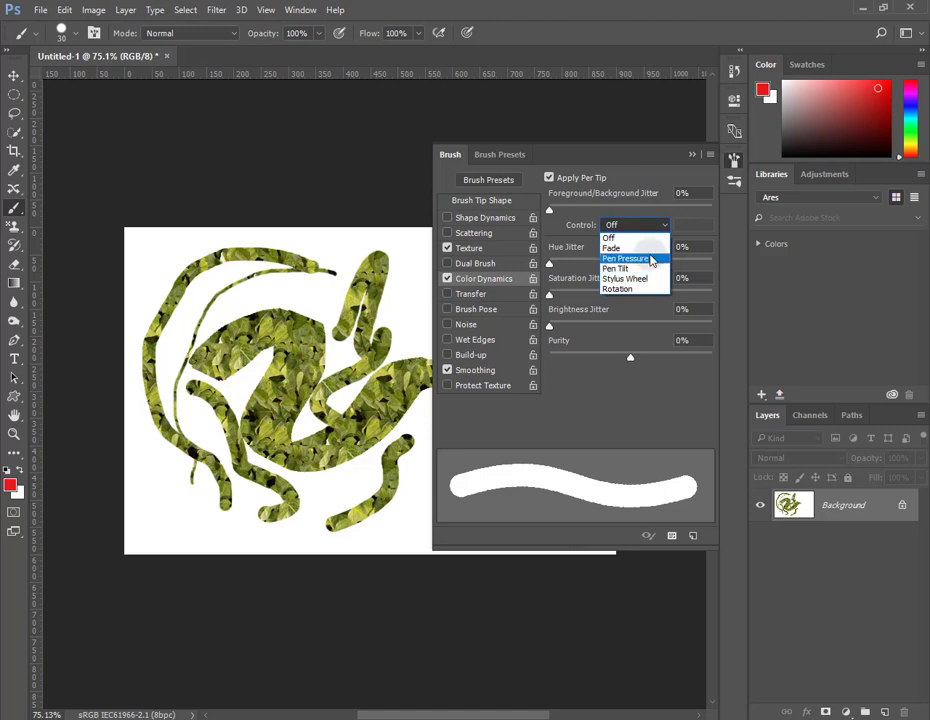
left_click(650, 237)
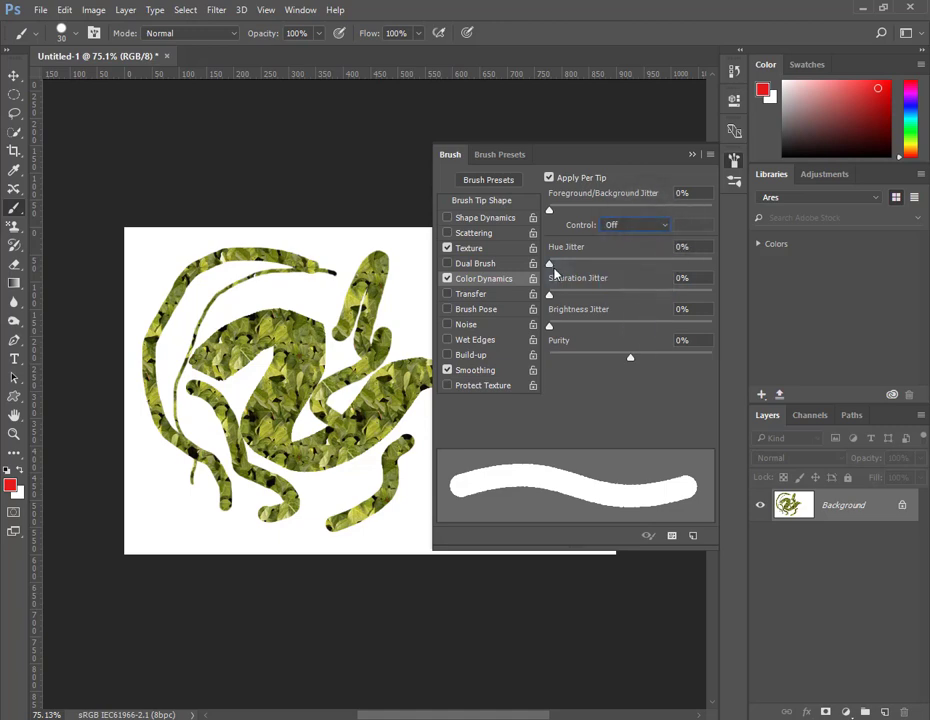
left_click_drag(551, 264, 631, 264)
left_click_drag(550, 295, 634, 296)
mouse_move(549, 325)
left_mouse_down()
mouse_move(627, 326)
mouse_move(633, 359)
mouse_move(654, 359)
left_mouse_up()
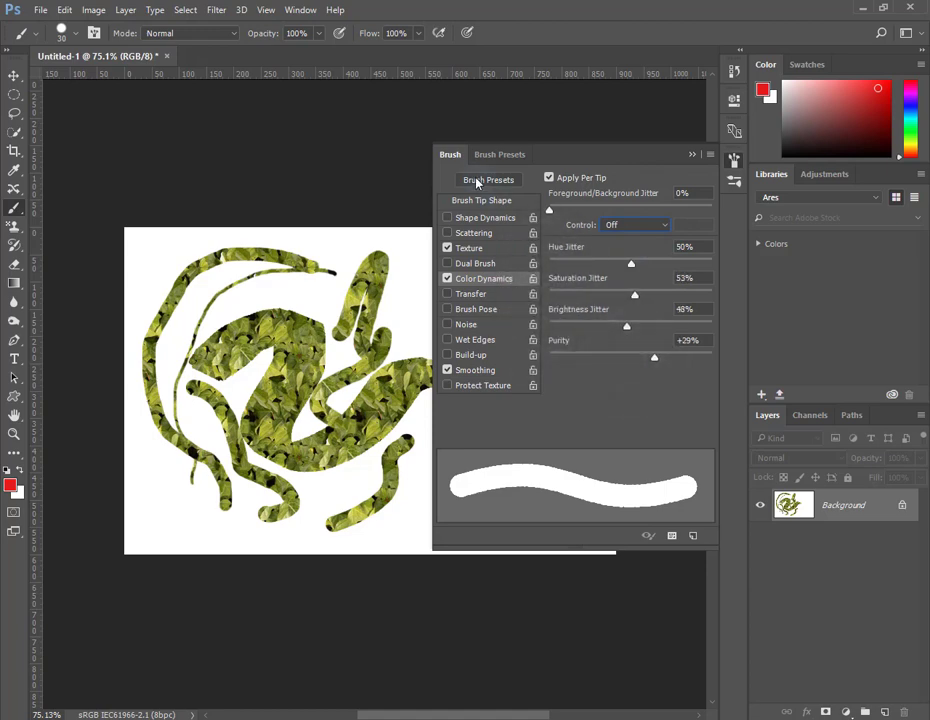
Reselect the 74 px maple-leaf preset and set jitters to 35% saturation, 27% brightness, 46% hue.
left_click(503, 156)
left_click_drag(714, 297, 697, 473)
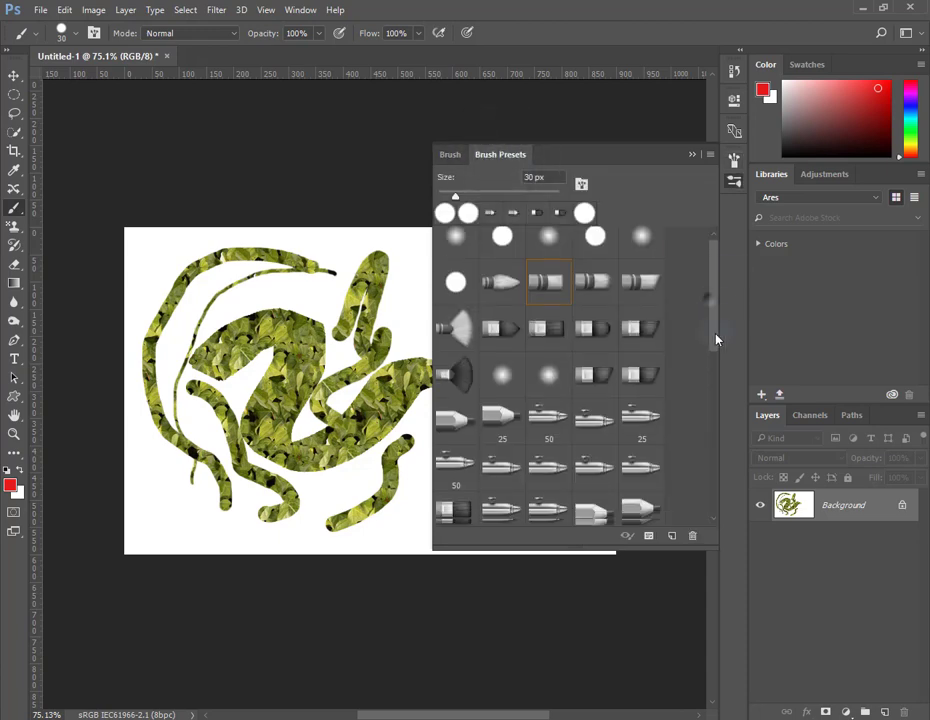
left_click(456, 360)
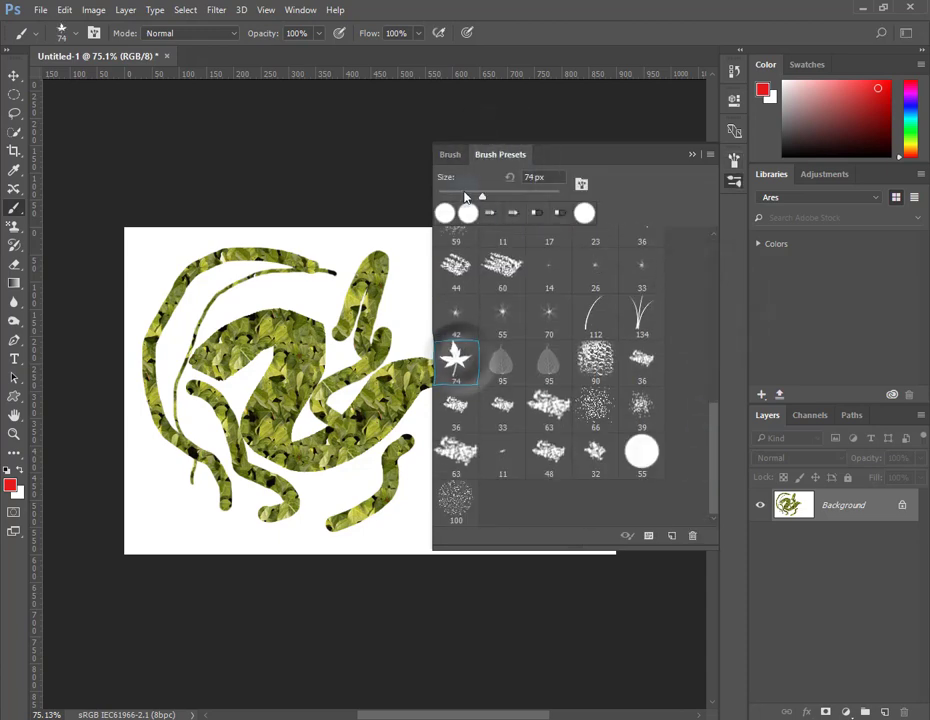
left_click(448, 160)
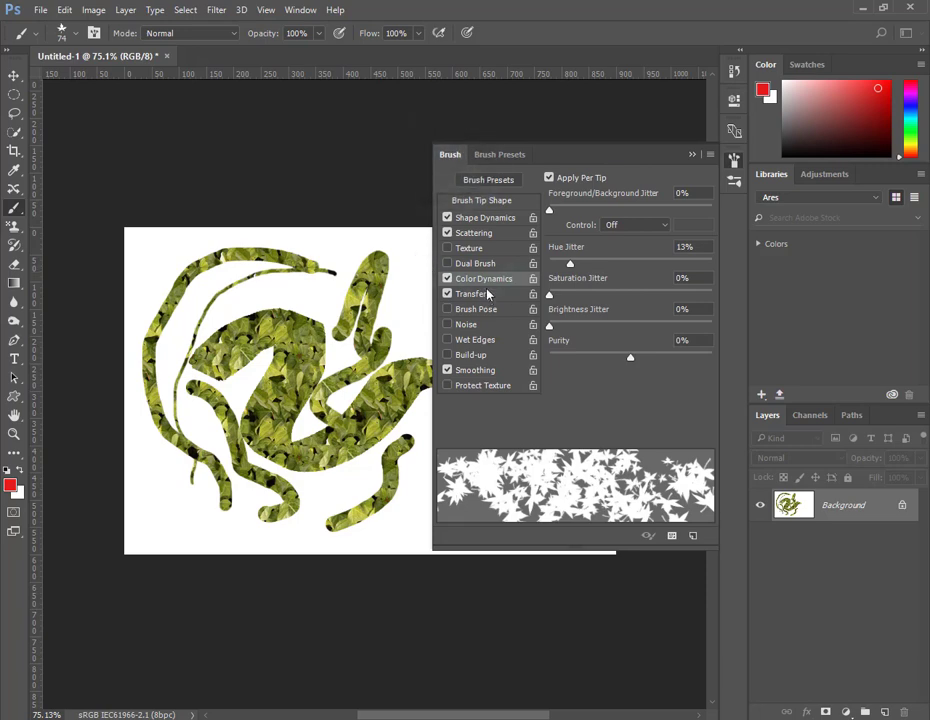
left_click_drag(549, 295, 605, 295)
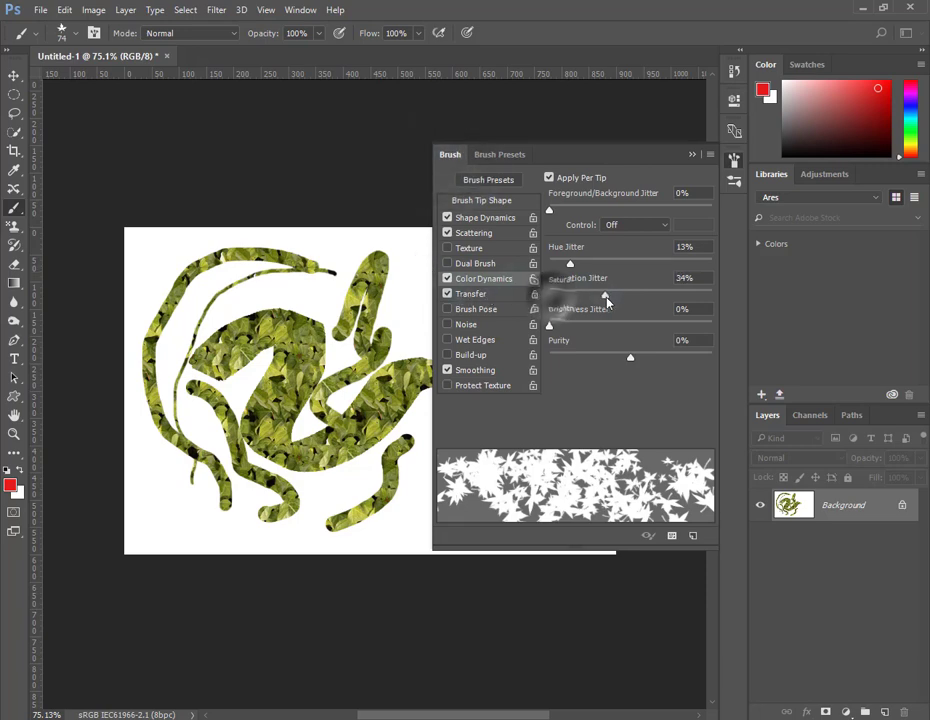
left_click_drag(548, 329, 593, 325)
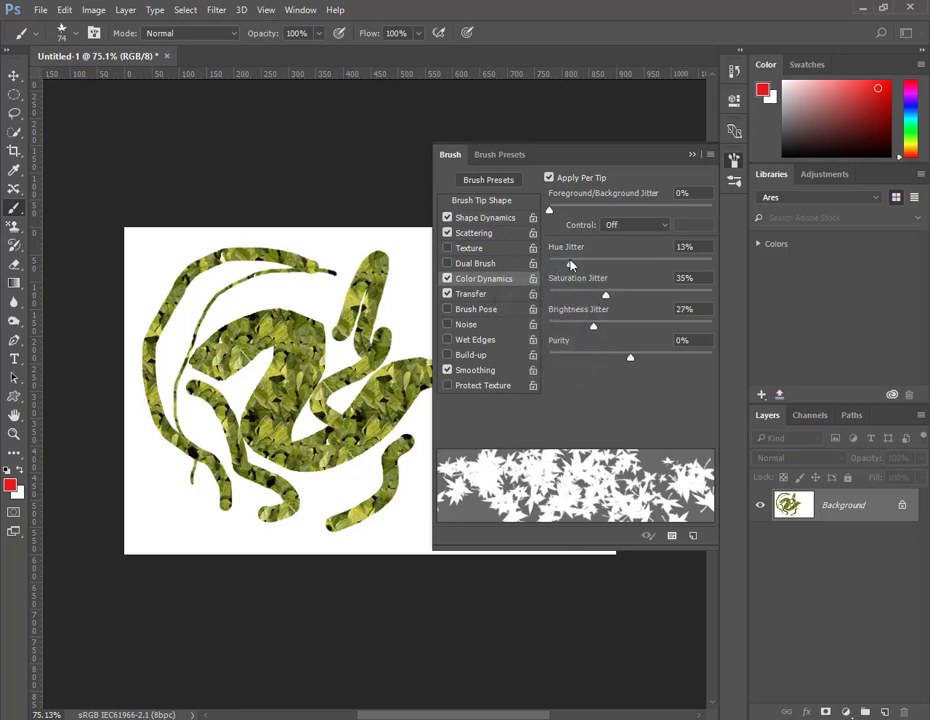
left_click_drag(571, 264, 623, 264)
Paint three strokes of multicoloured maple leaves over the centre and left of the canvas, then collapse the Brush panel.
mouse_move(293, 300)
left_mouse_down()
mouse_move(340, 256)
mouse_move(179, 504)
mouse_move(390, 510)
left_mouse_up()
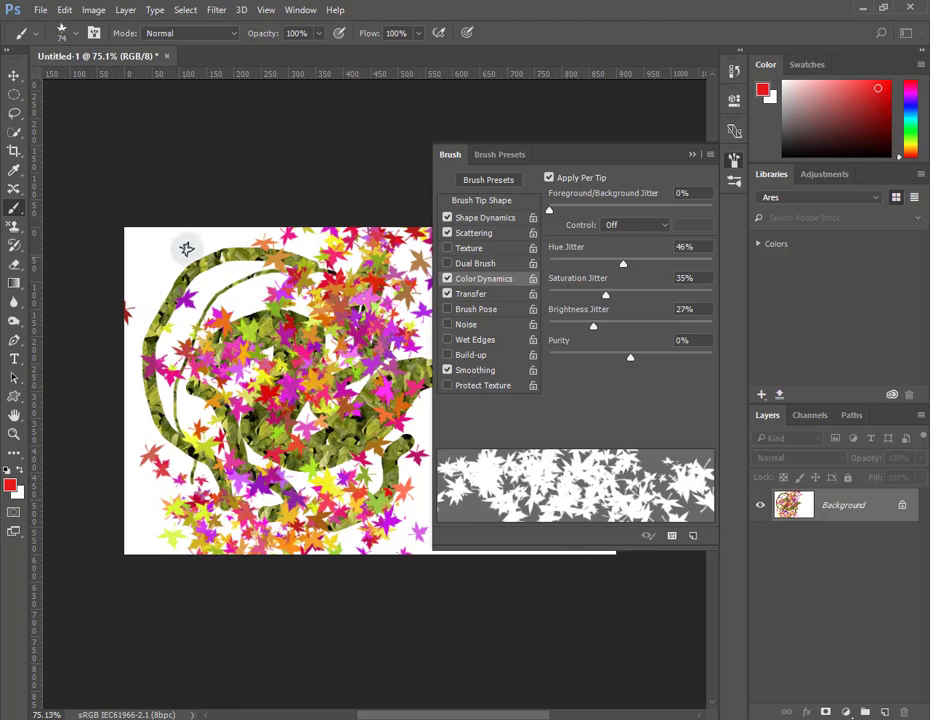
left_click_drag(186, 249, 360, 533)
mouse_move(176, 283)
left_mouse_down()
mouse_move(189, 246)
mouse_move(340, 345)
mouse_move(189, 207)
mouse_move(356, 566)
mouse_move(240, 520)
left_mouse_up()
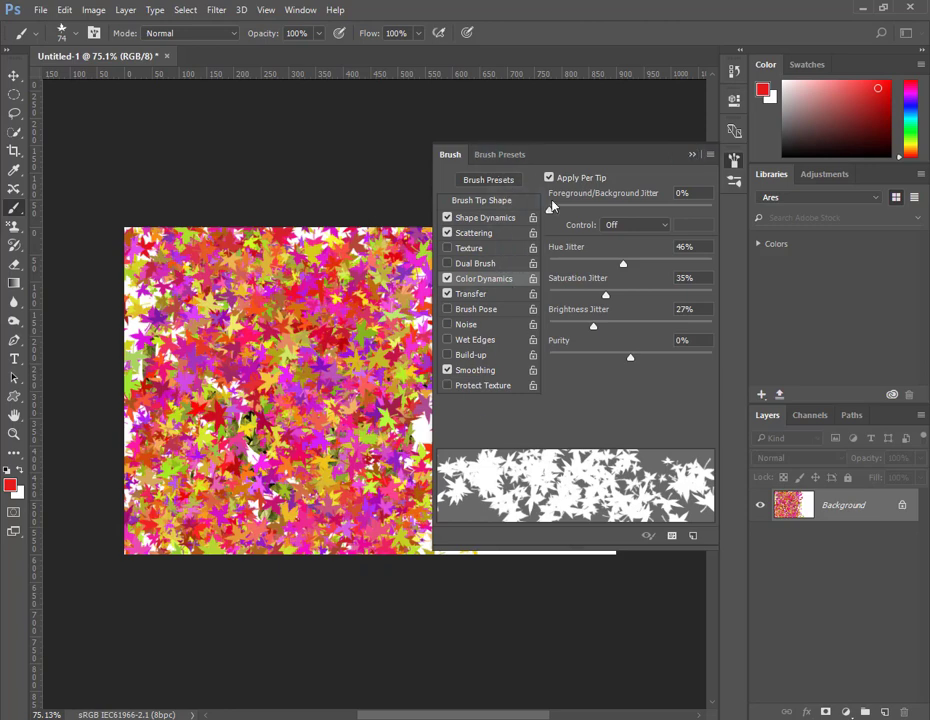
left_click(693, 157)
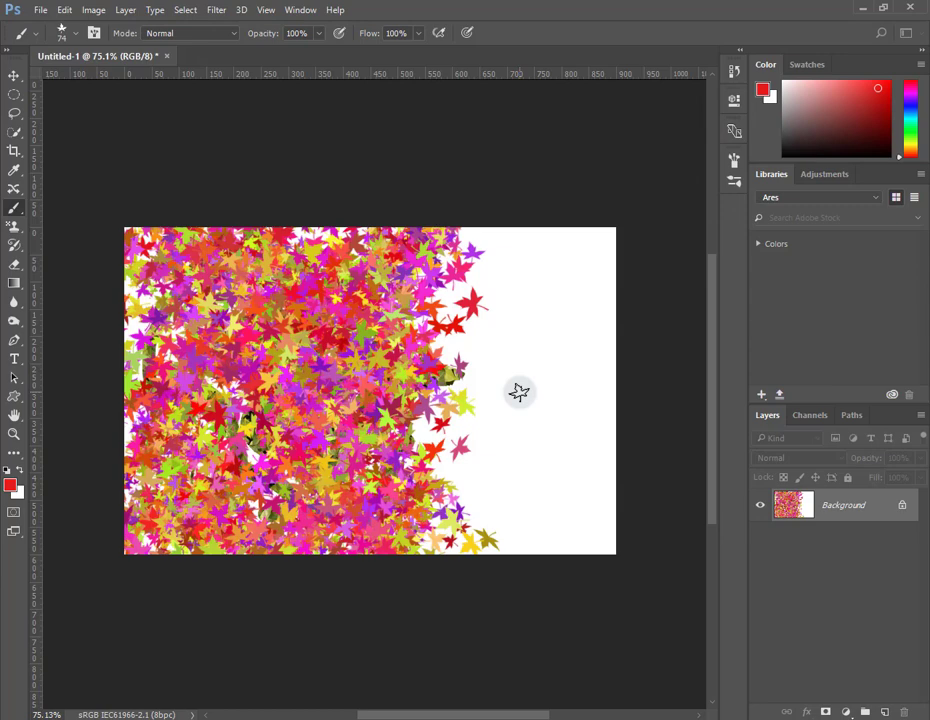